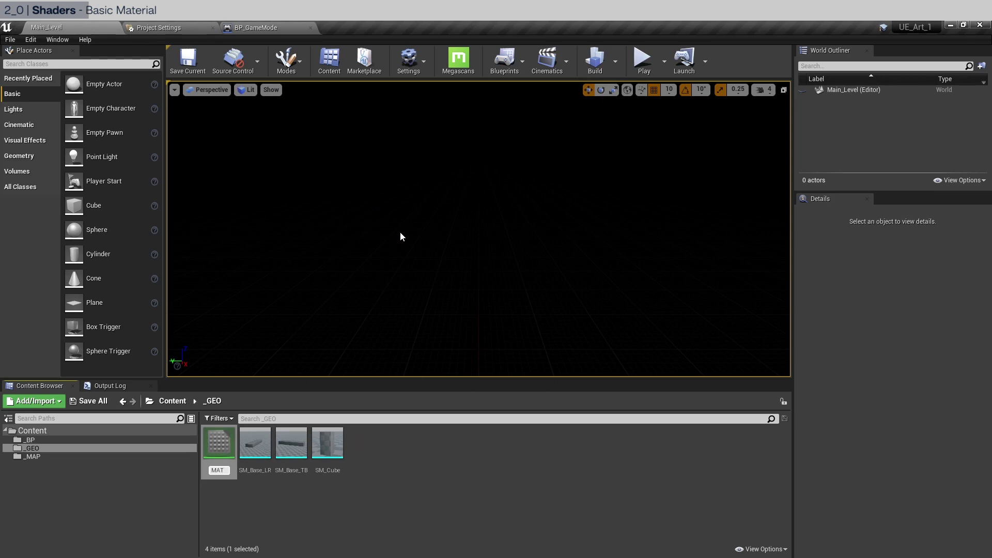
Name the new material in the _GEO folder MAT_1 and open it for editing
{"action": "key", "text": "Return"}
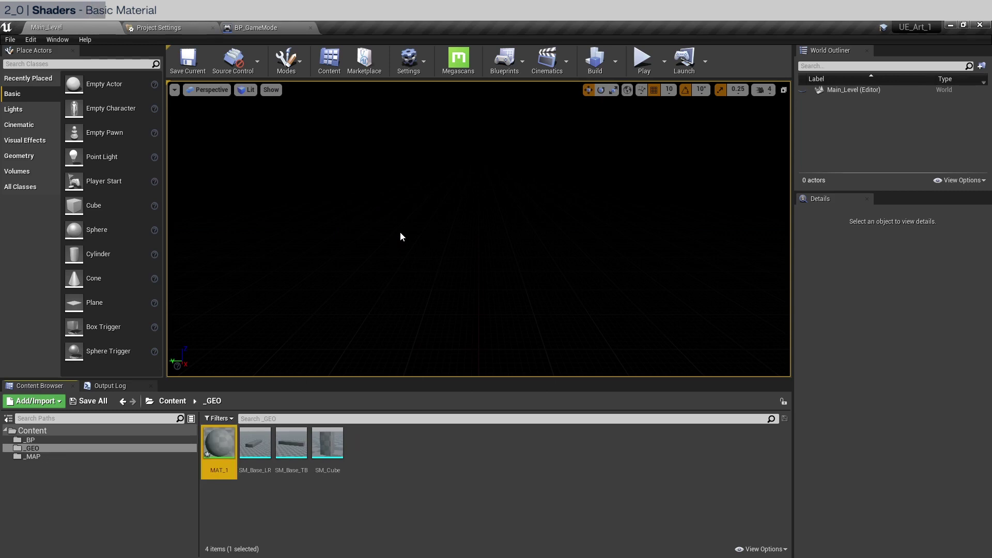
{"action": "double_click", "coordinate": [221, 442]}
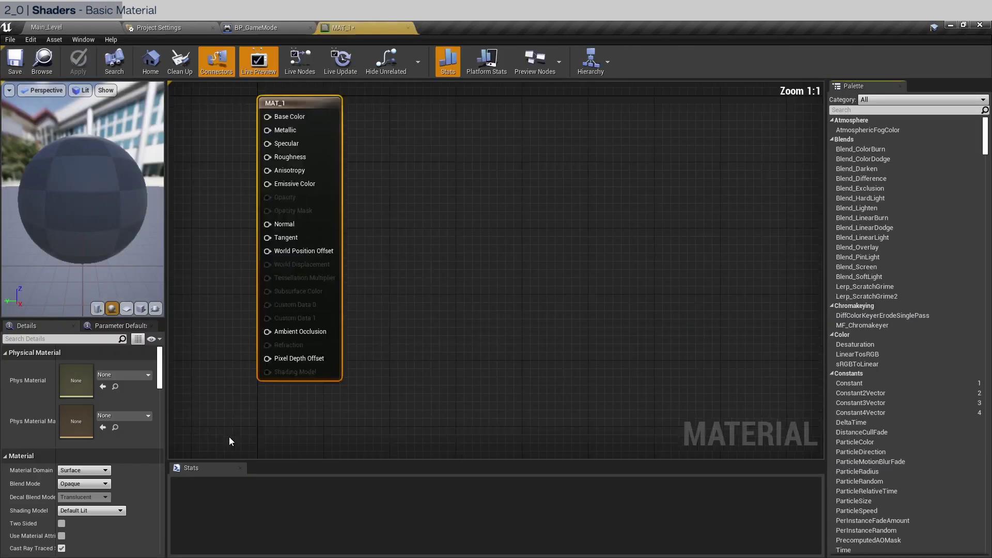
Add a Constant3Vector node connected to MAT_1's Base Color and set its colour value (V) to 0.9
{"action": "right_click_drag", "start_coordinate": [351, 110], "coordinate": [512, 121]}
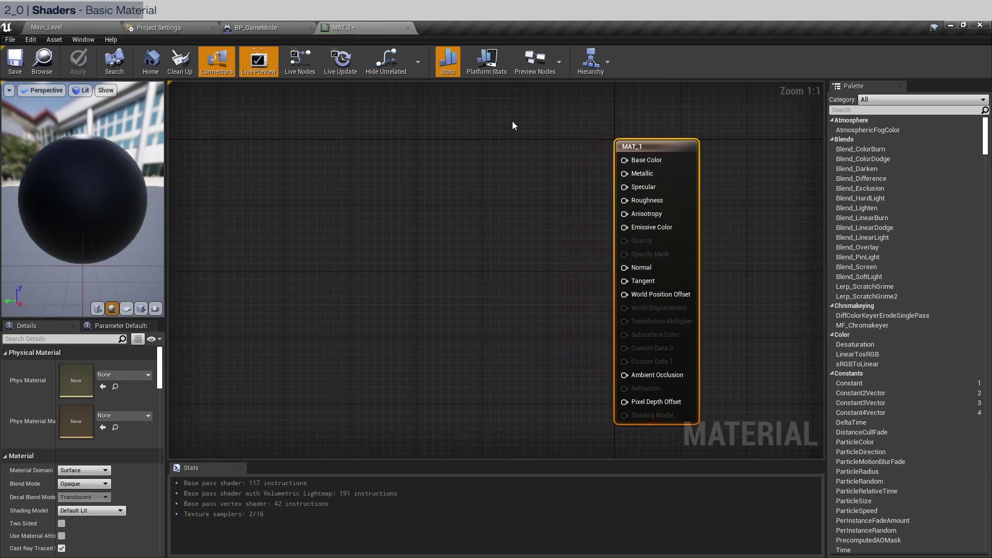
{"action": "left_click", "coordinate": [438, 147]}
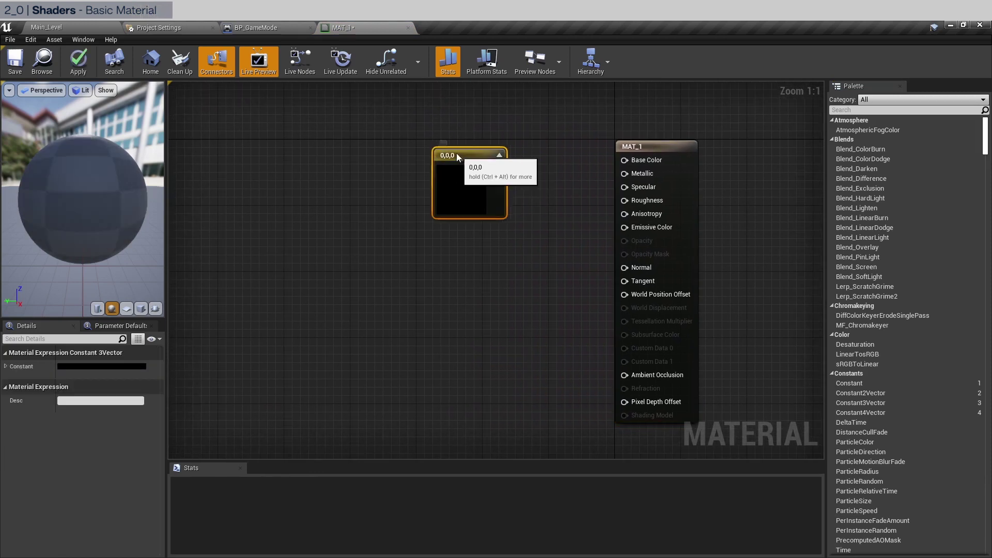
{"action": "left_click_drag", "start_coordinate": [480, 161], "coordinate": [634, 163]}
{"action": "left_click", "coordinate": [101, 367]}
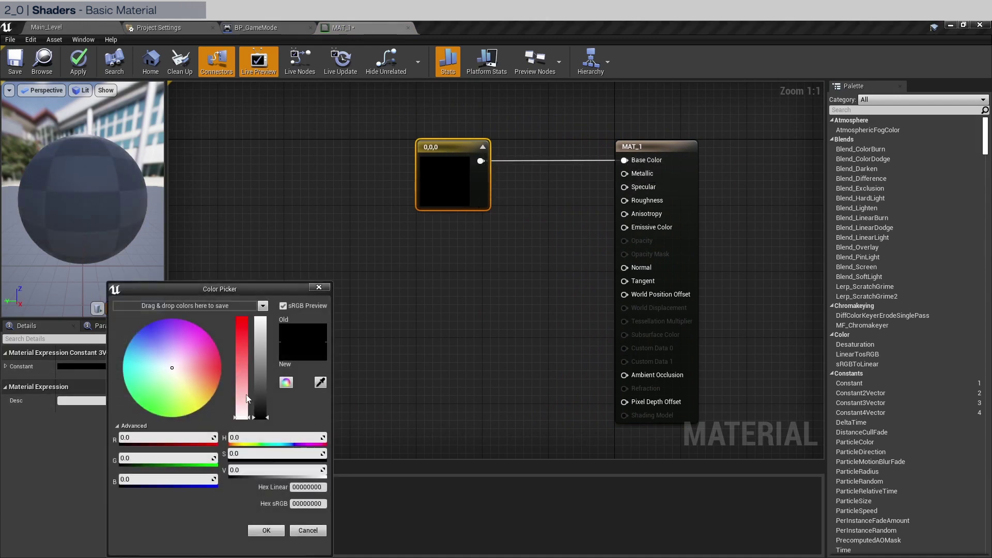
{"action": "left_click", "coordinate": [266, 468]}
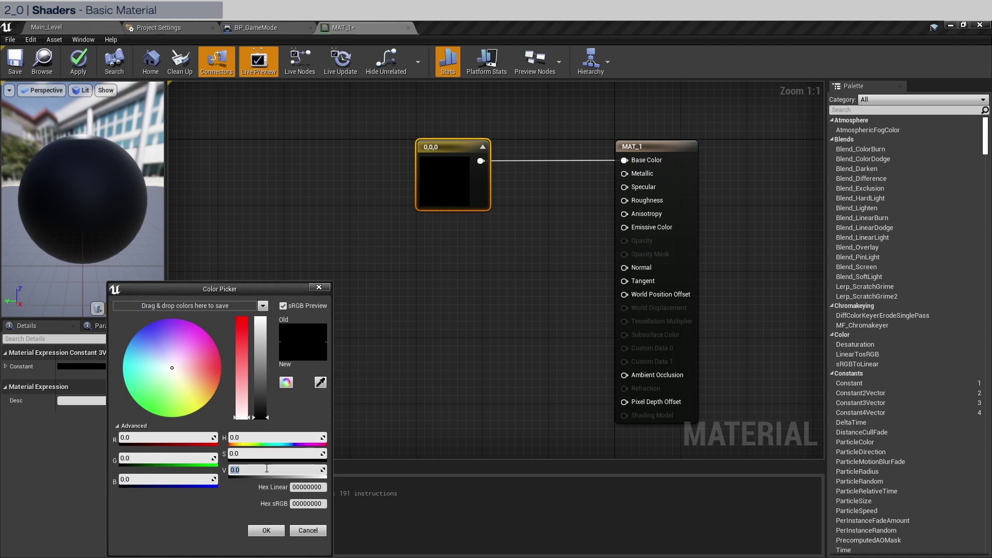
{"action": "key", "text": "Return"}
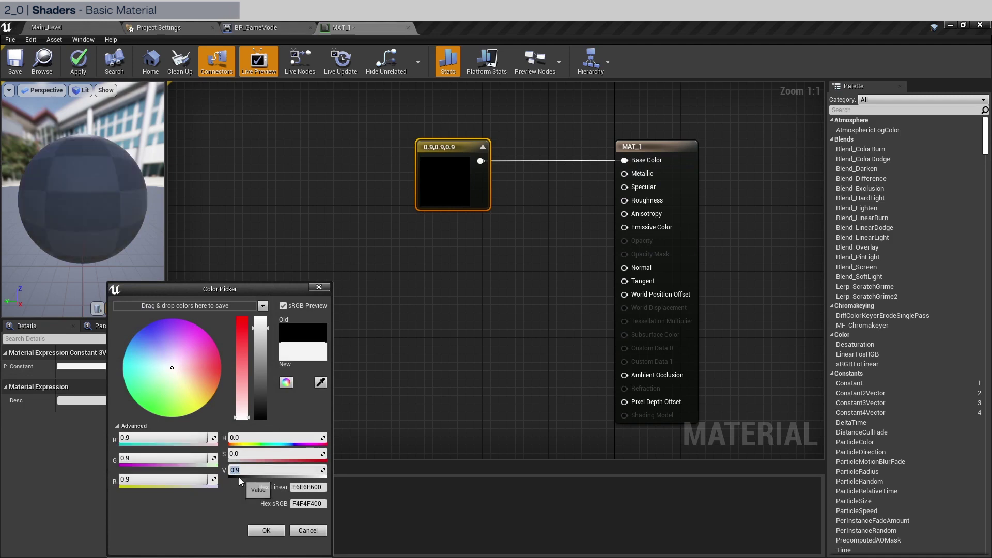
{"action": "left_click", "coordinate": [266, 530]}
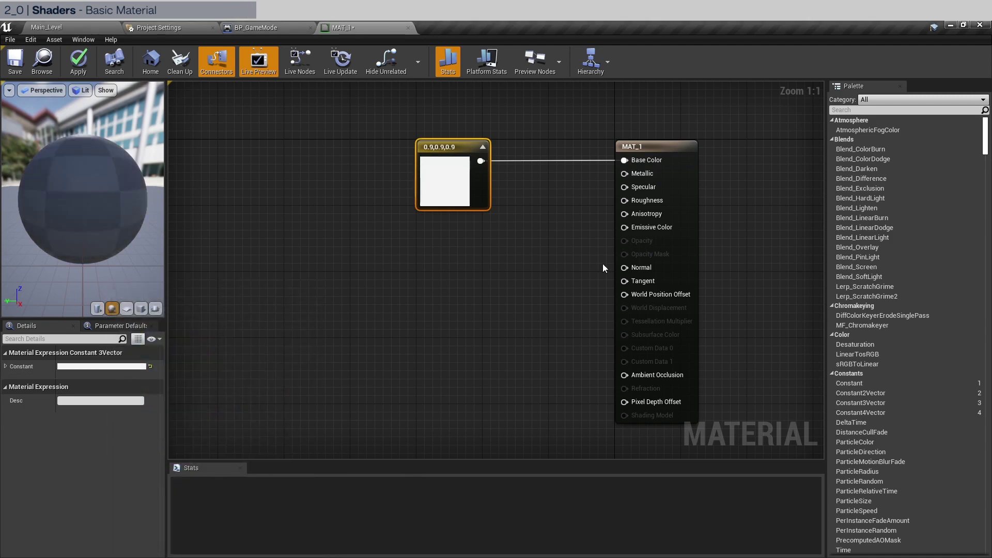
Add a Constant node connected to the Specular input and set its value to 1
{"action": "key", "text": "1"}
{"action": "left_click", "coordinate": [529, 193]}
{"action": "left_click_drag", "start_coordinate": [549, 214], "coordinate": [624, 187]}
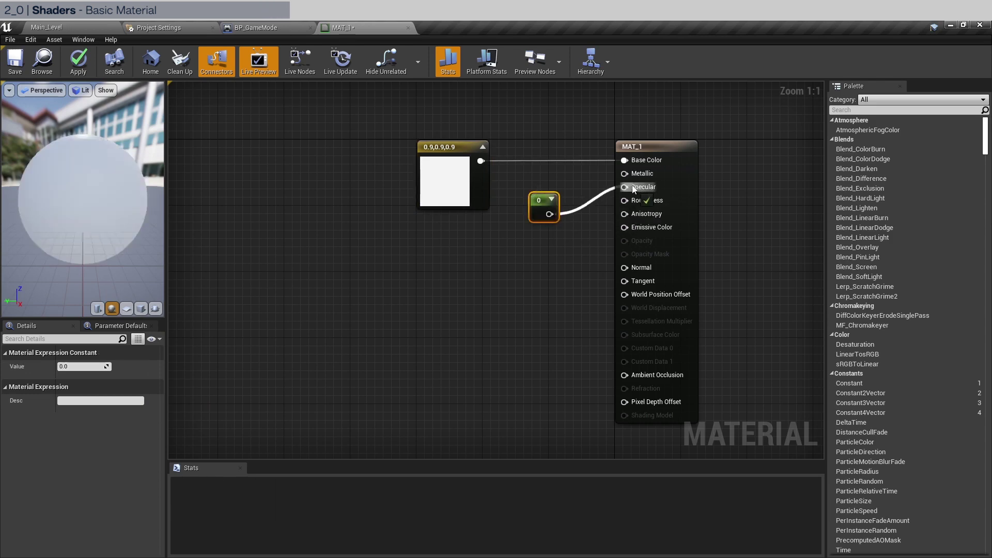
{"action": "left_click", "coordinate": [83, 366]}
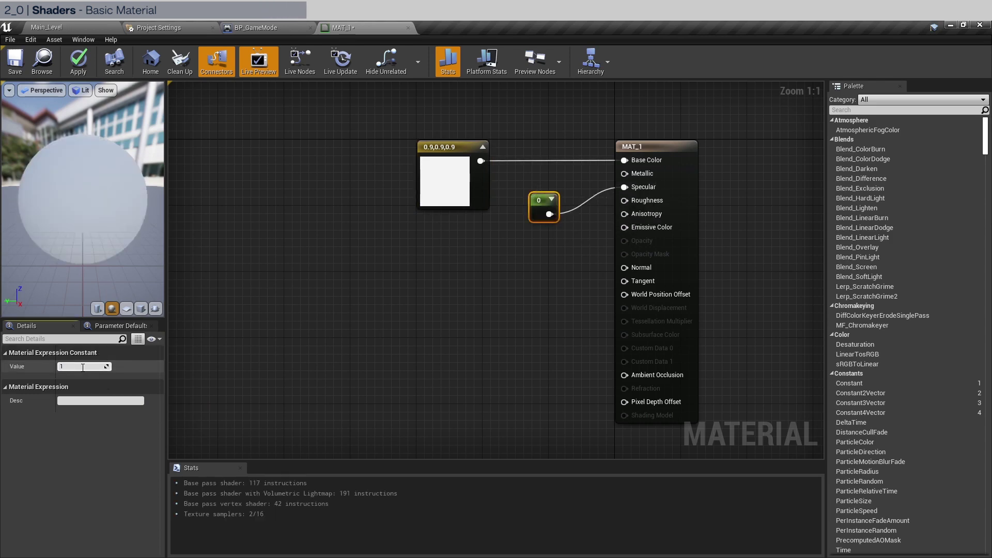
{"action": "type", "text": "1"}
{"action": "key", "text": "Return"}
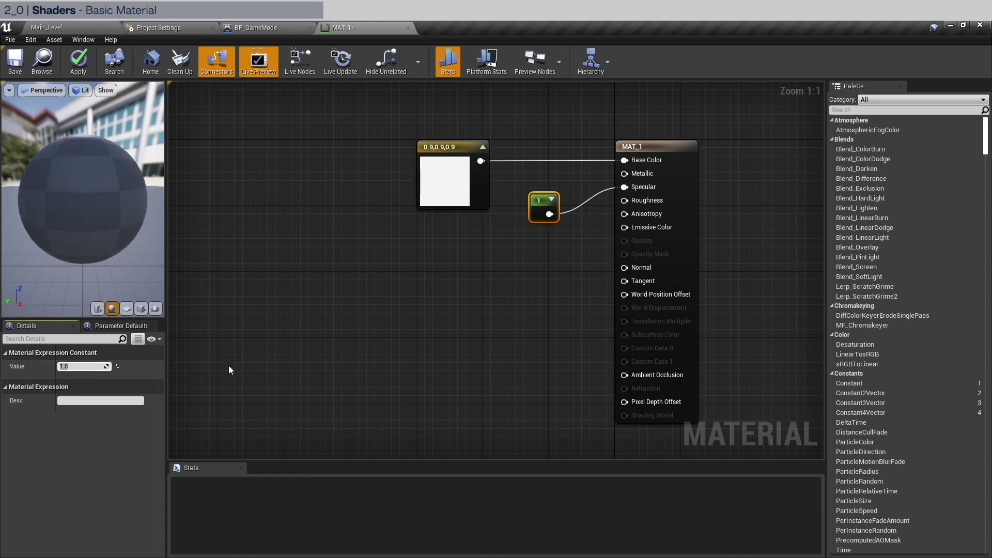
Add a second Constant node below the first, set it to 0.3 and connect it to the Roughness input
{"action": "left_click", "coordinate": [563, 262]}
{"action": "key", "text": "1"}
{"action": "left_click", "coordinate": [538, 252]}
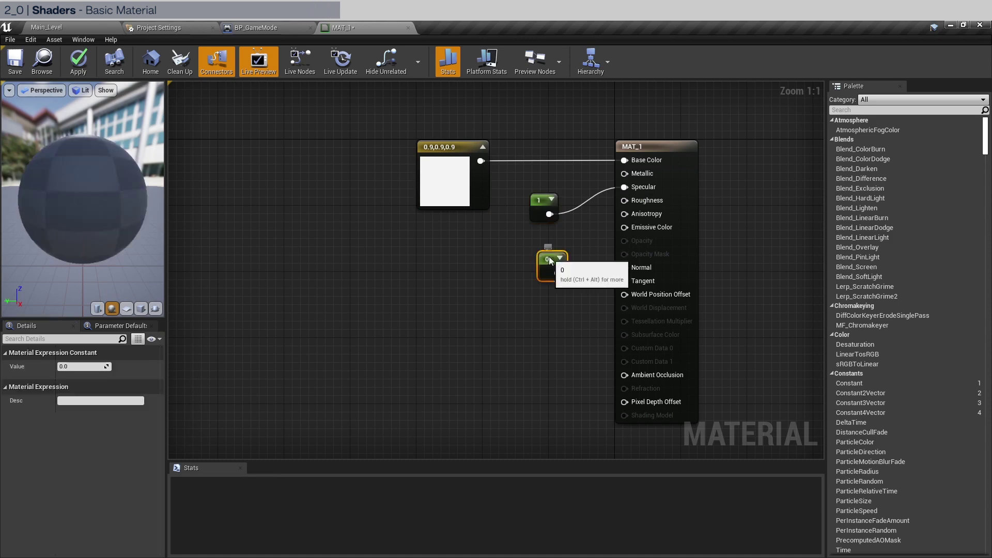
{"action": "left_click_drag", "start_coordinate": [548, 259], "coordinate": [541, 243]}
{"action": "left_click", "coordinate": [90, 367]}
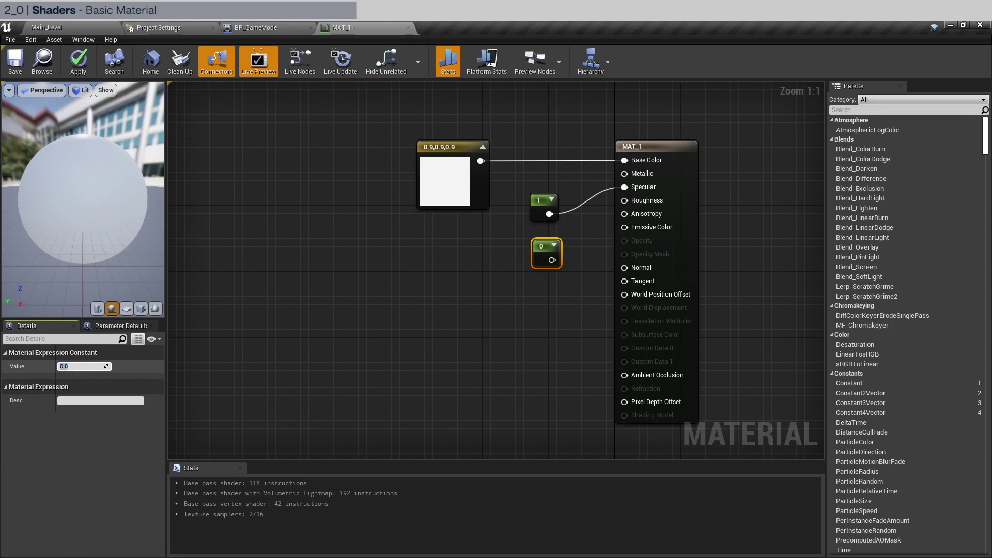
{"action": "key", "text": "Return"}
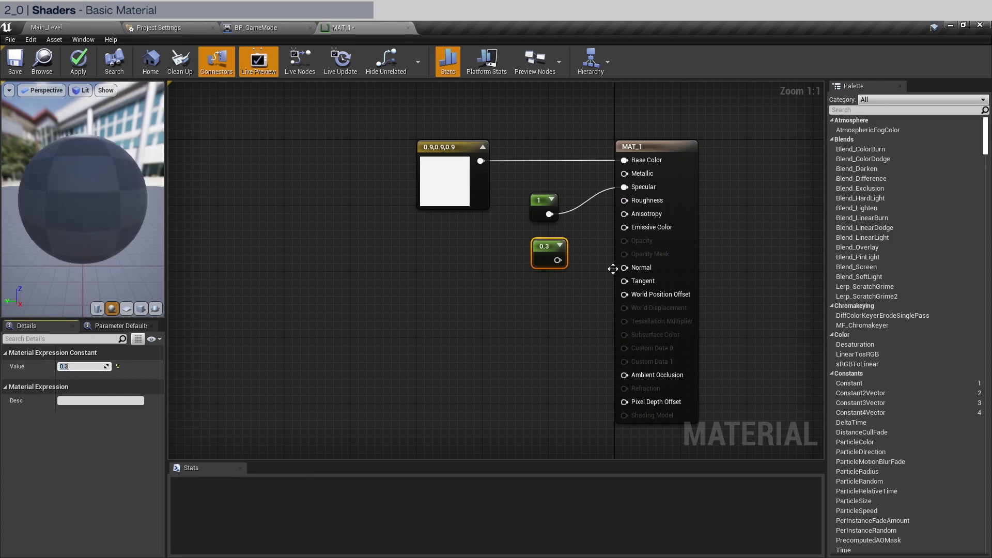
{"action": "left_click_drag", "start_coordinate": [557, 260], "coordinate": [624, 201]}
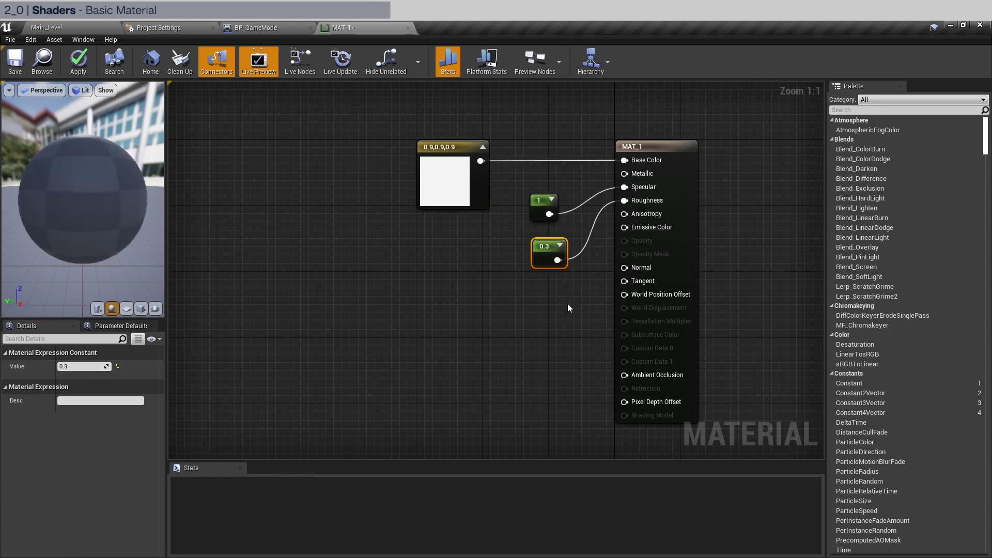
Add another Constant3Vector node below the existing nodes and convert it to a parameter named EmitColor
{"action": "right_click_drag", "start_coordinate": [519, 331], "coordinate": [528, 292]}
{"action": "left_click", "coordinate": [499, 288]}
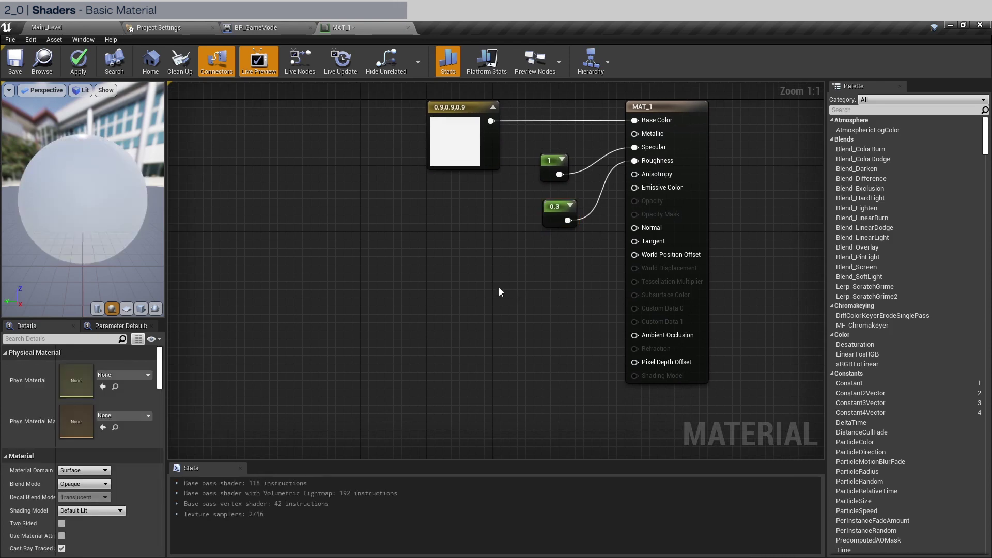
{"action": "left_click", "coordinate": [457, 278]}
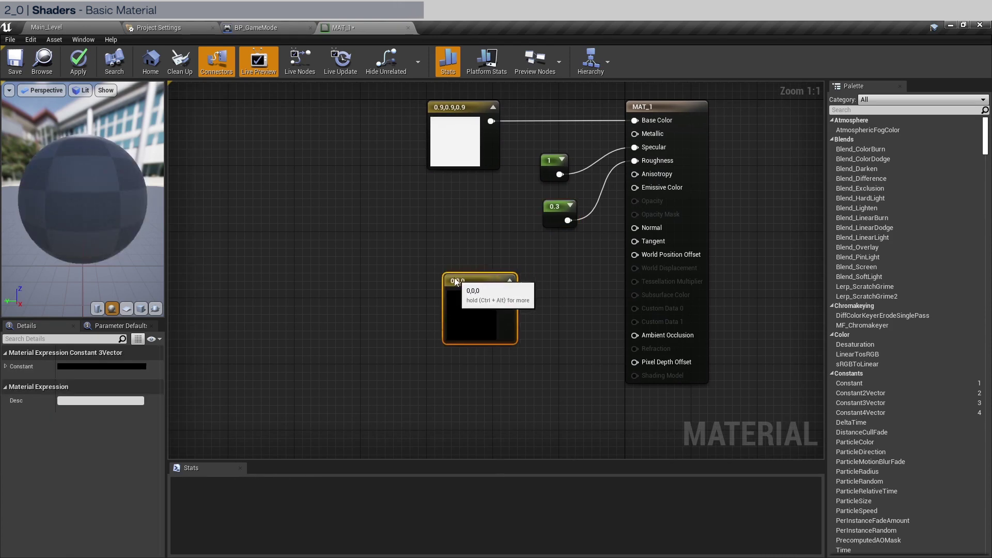
{"action": "right_click", "coordinate": [458, 280]}
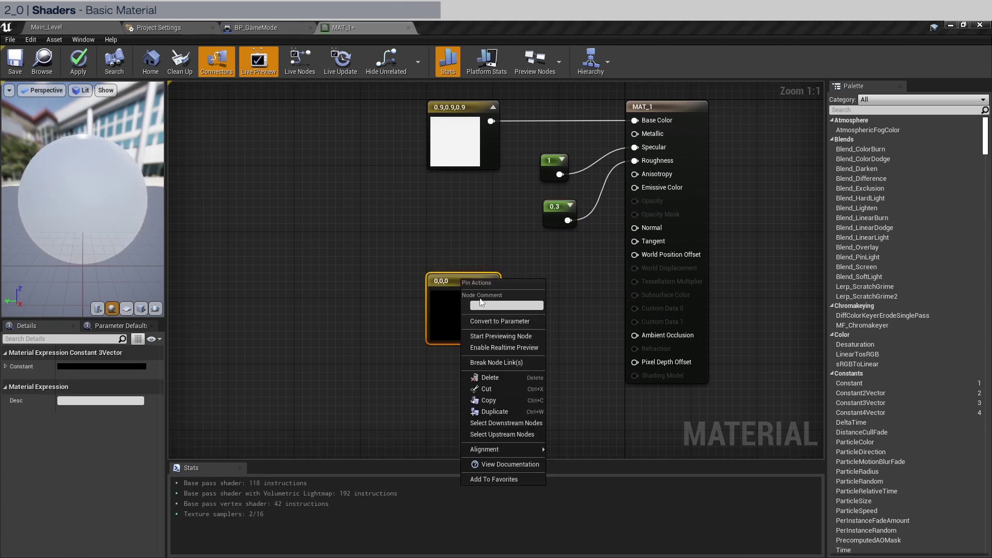
{"action": "left_click", "coordinate": [504, 320]}
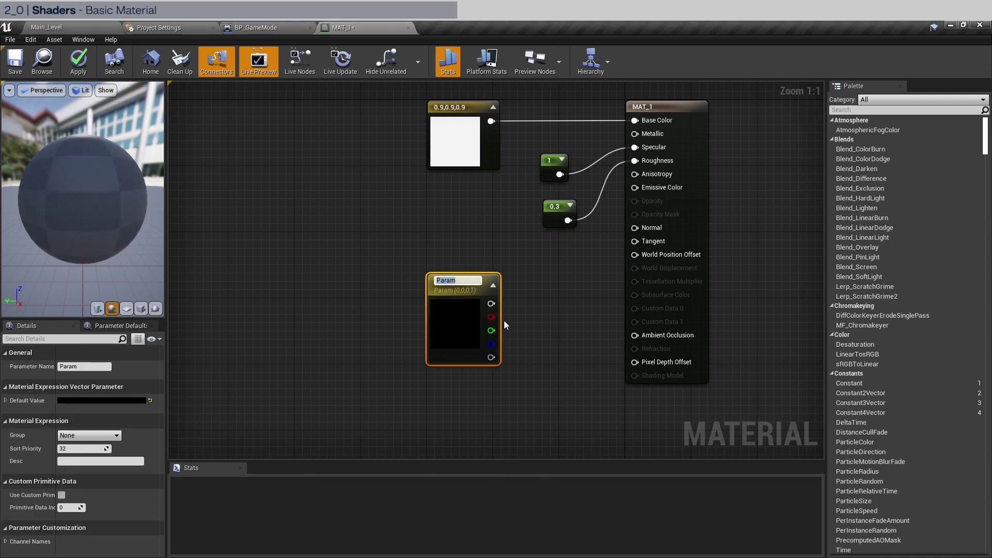
{"action": "type", "text": "EmitCo"}
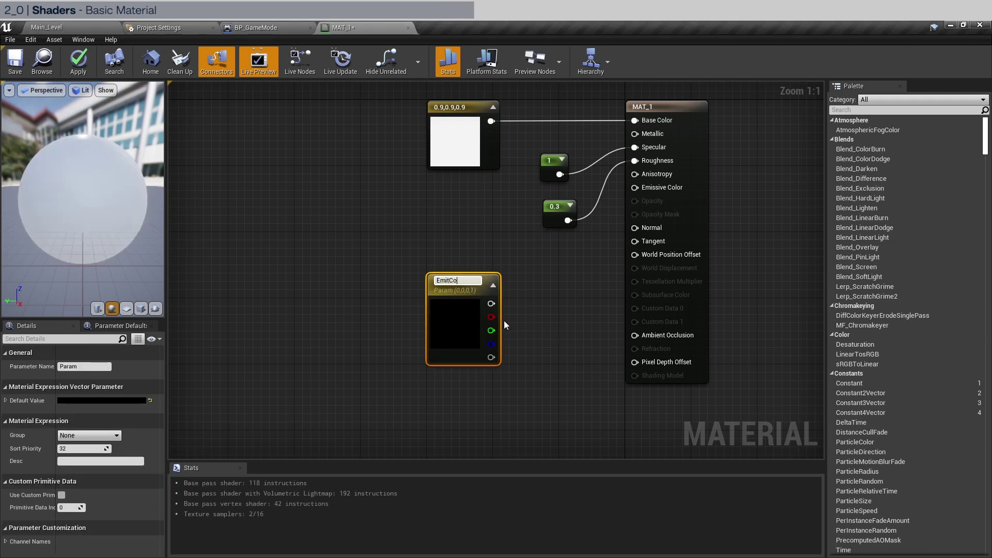
{"action": "type", "text": "lor"}
{"action": "key", "text": "Return"}
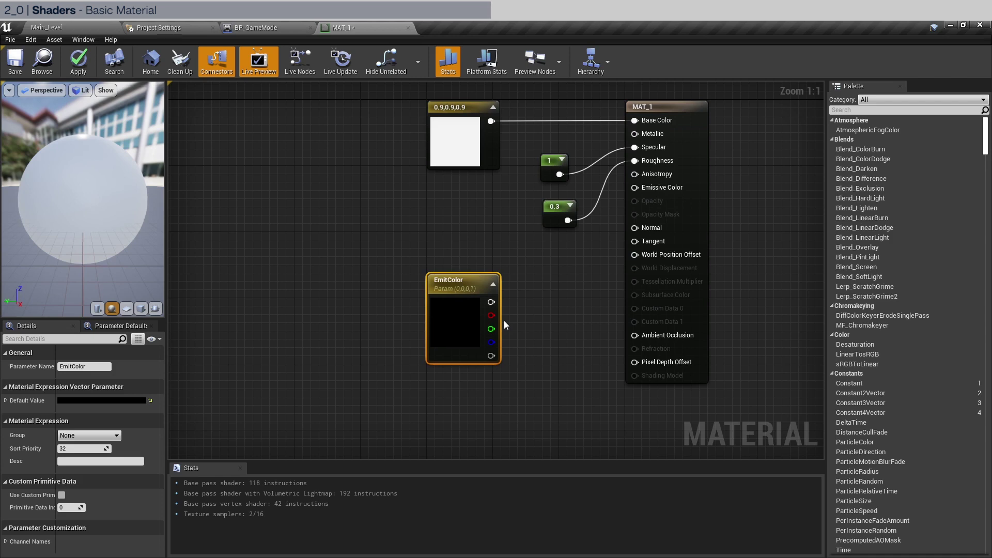
Add a Constant node converted to a parameter named EmitAmount and place it directly beneath EmitColor
{"action": "key", "text": "1"}
{"action": "left_click", "coordinate": [476, 395]}
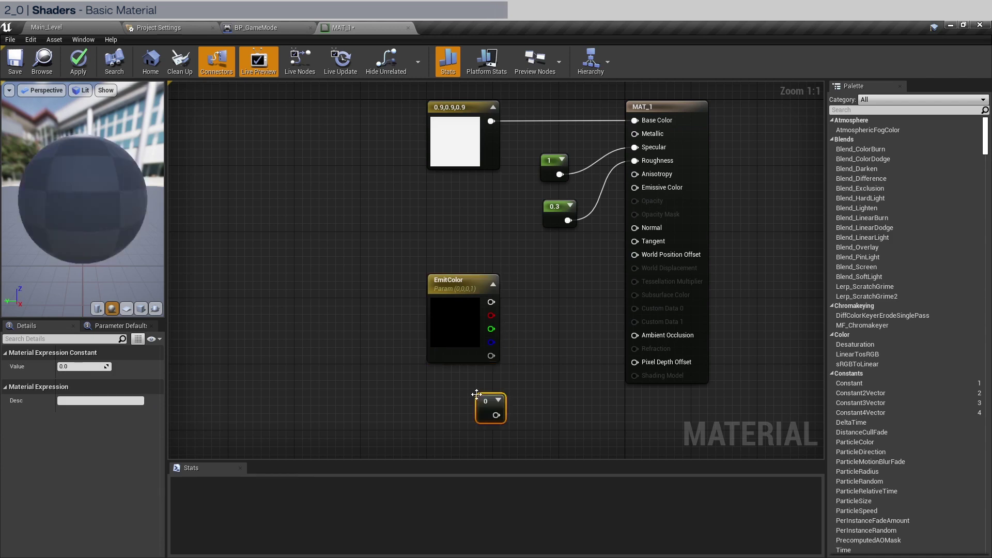
{"action": "right_click", "coordinate": [483, 398]}
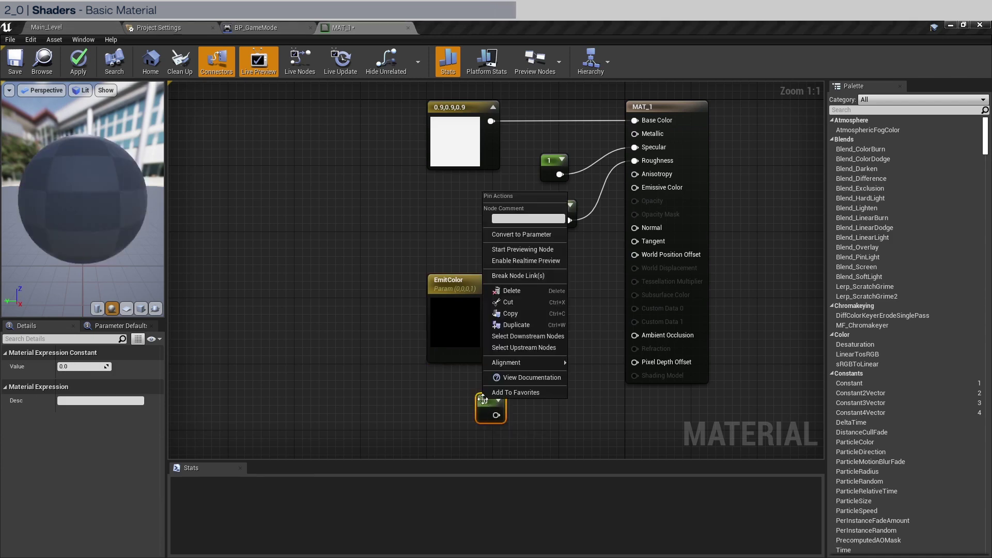
{"action": "left_click", "coordinate": [522, 239]}
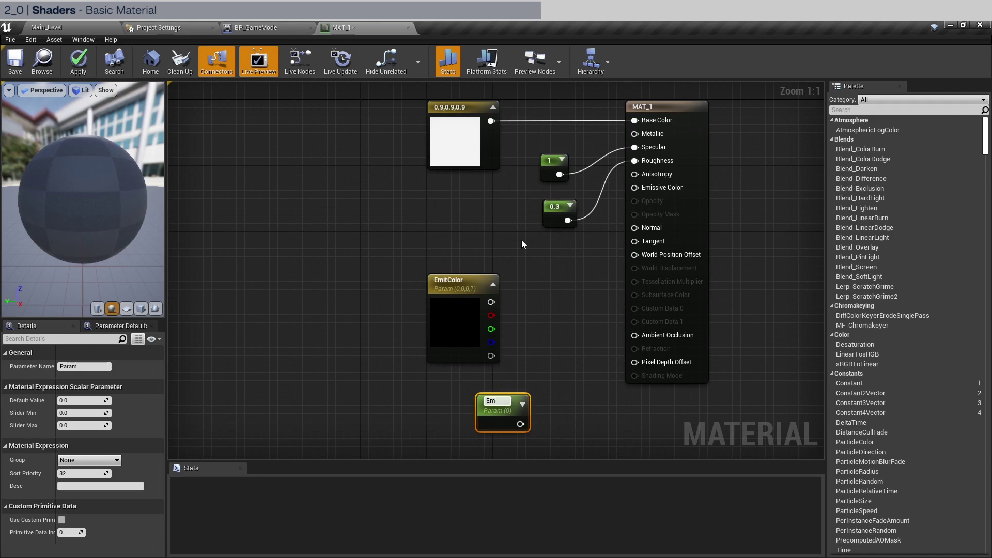
{"action": "type", "text": "EmitAmount"}
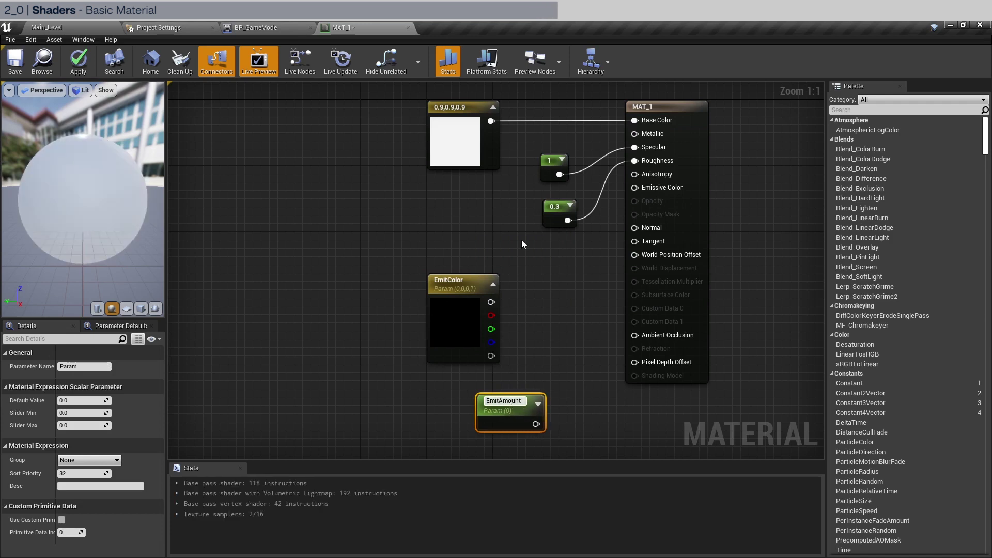
{"action": "key", "text": "Return"}
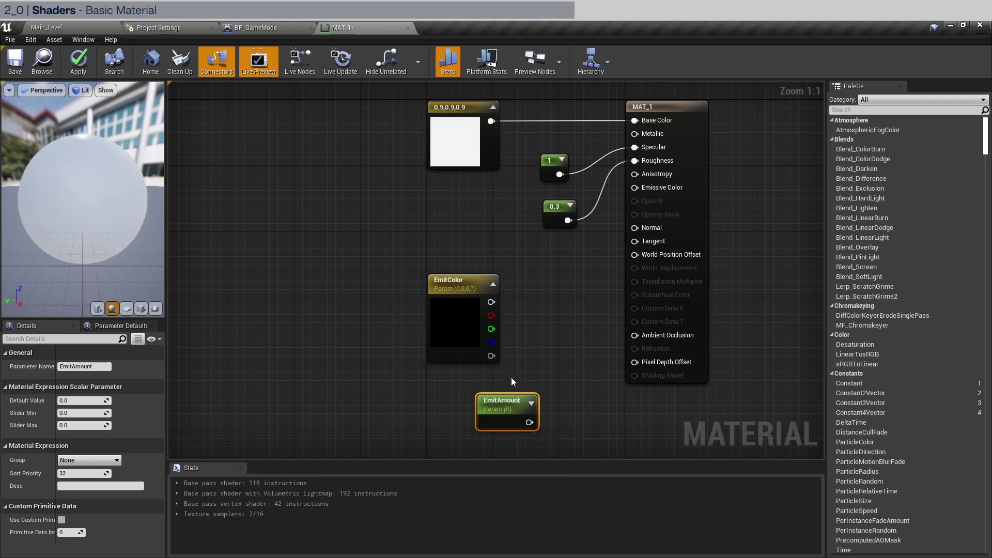
{"action": "left_click_drag", "start_coordinate": [510, 399], "coordinate": [471, 379]}
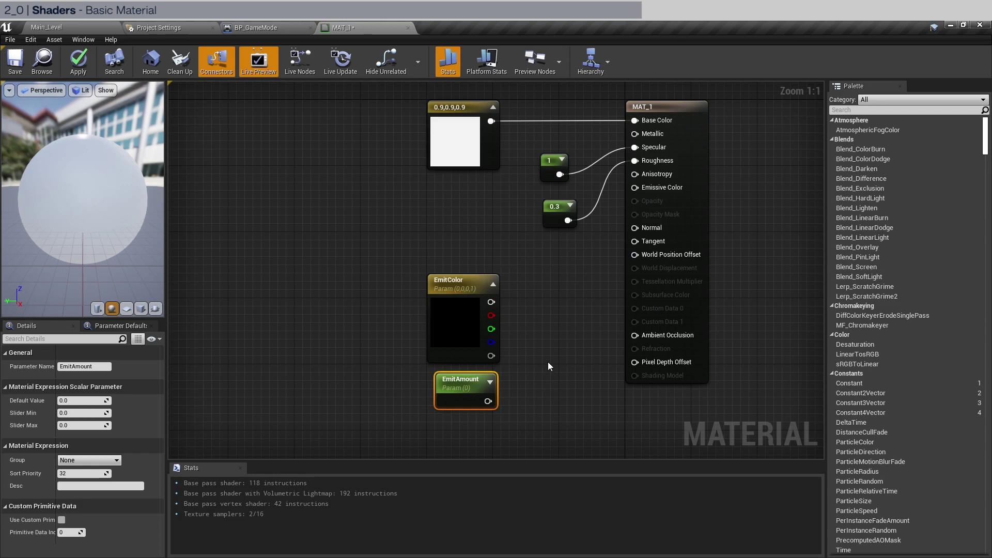
Add a Multiply node with EmitColor into A and EmitAmount into B, and connect its output to Emissive Color
{"action": "right_click", "coordinate": [530, 323]}
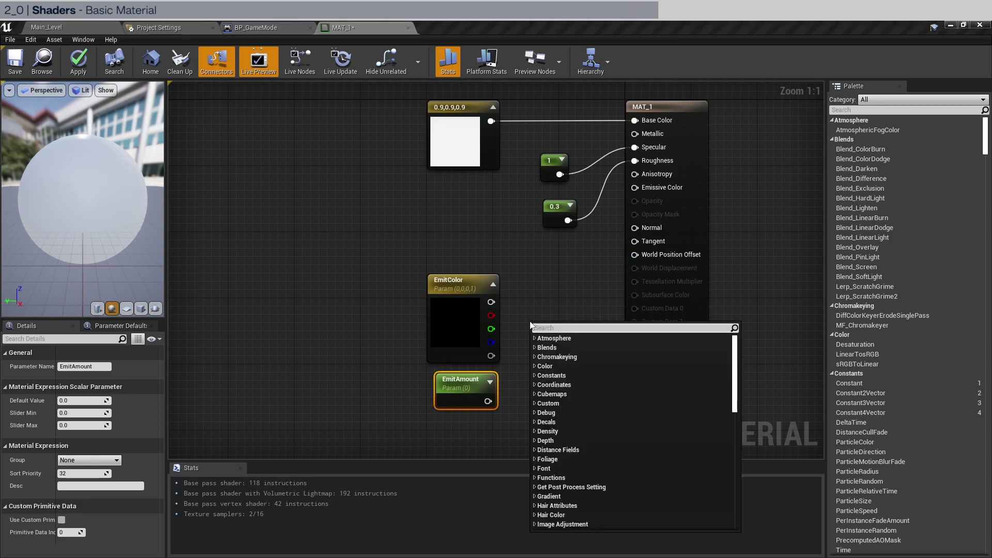
{"action": "type", "text": "mu"}
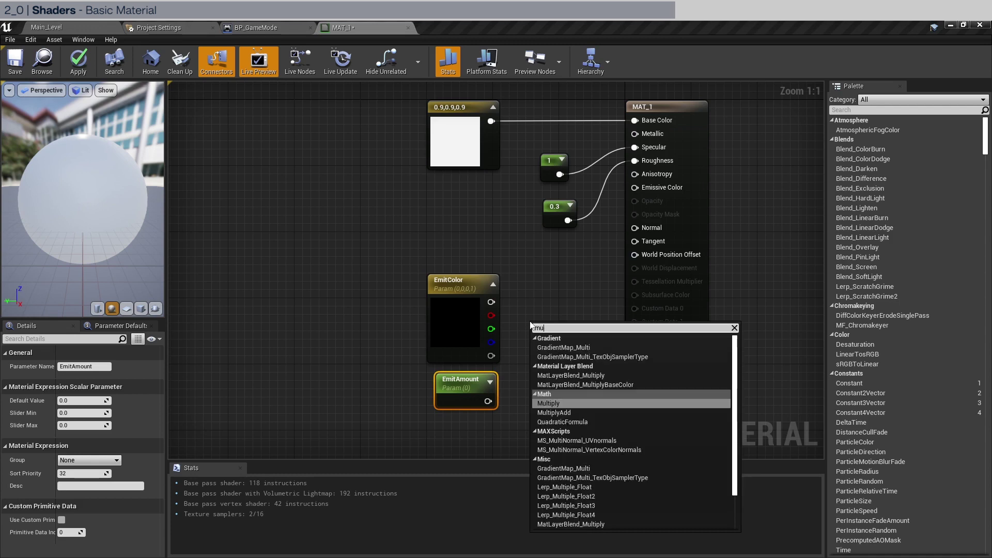
{"action": "type", "text": "lti"}
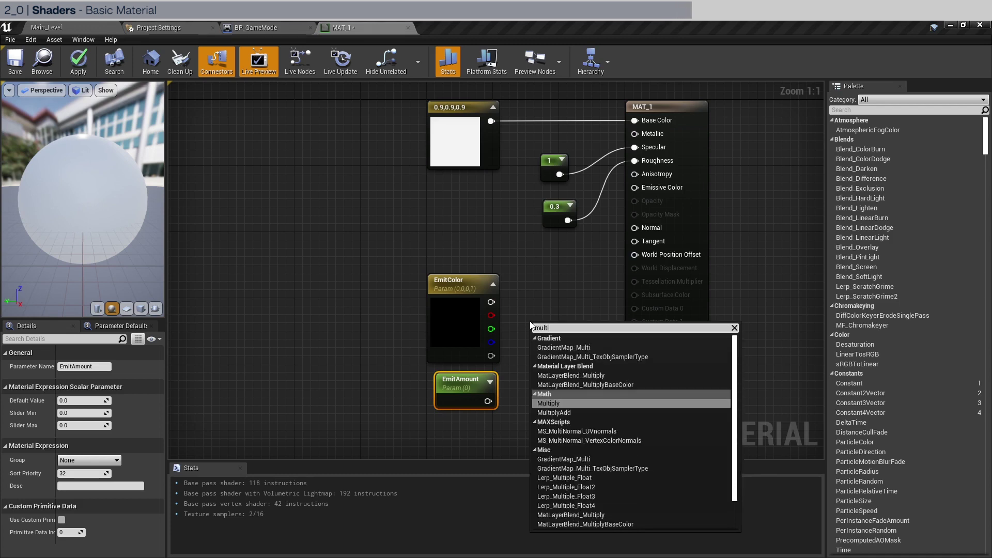
{"action": "key", "text": "Return"}
{"action": "left_click_drag", "start_coordinate": [490, 301], "coordinate": [487, 401]}
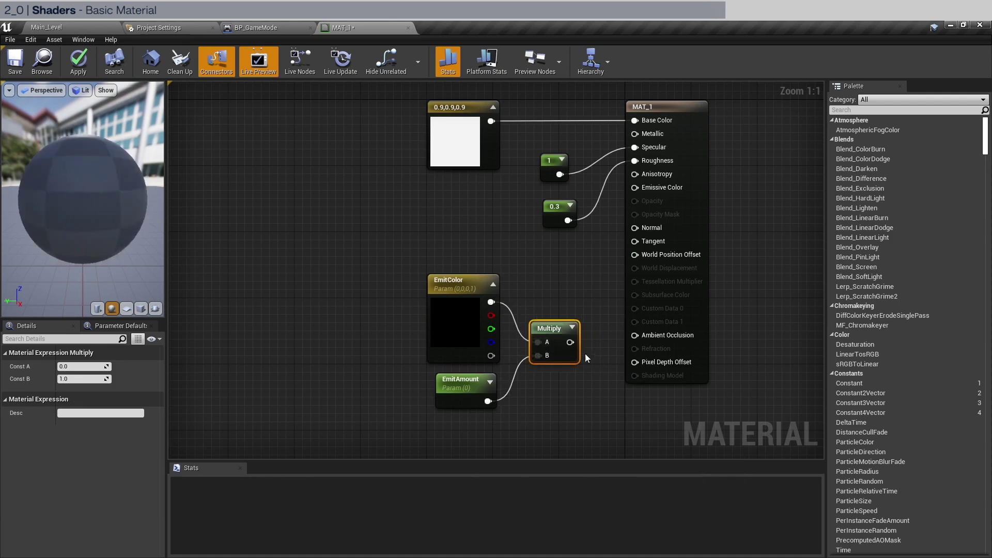
{"action": "left_click_drag", "start_coordinate": [581, 326], "coordinate": [637, 188]}
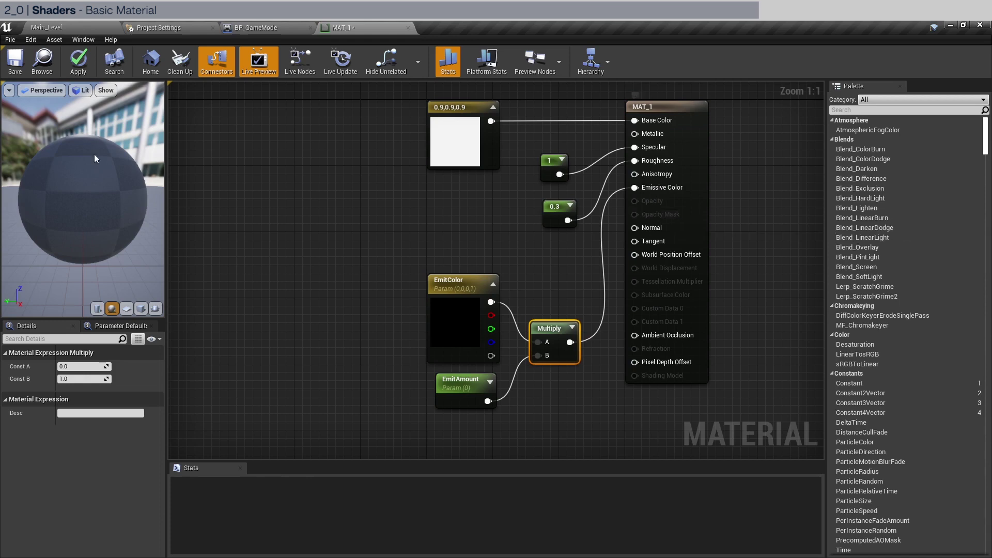
Save the MAT_1 material and open the SM_Cube static mesh from the _GEO folder
{"action": "left_click", "coordinate": [12, 63]}
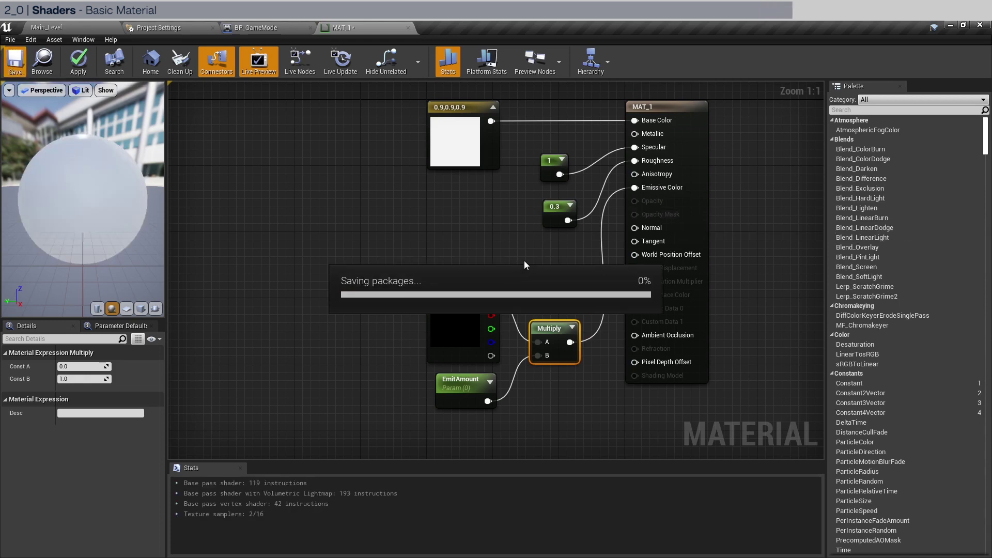
{"action": "left_click", "coordinate": [60, 21]}
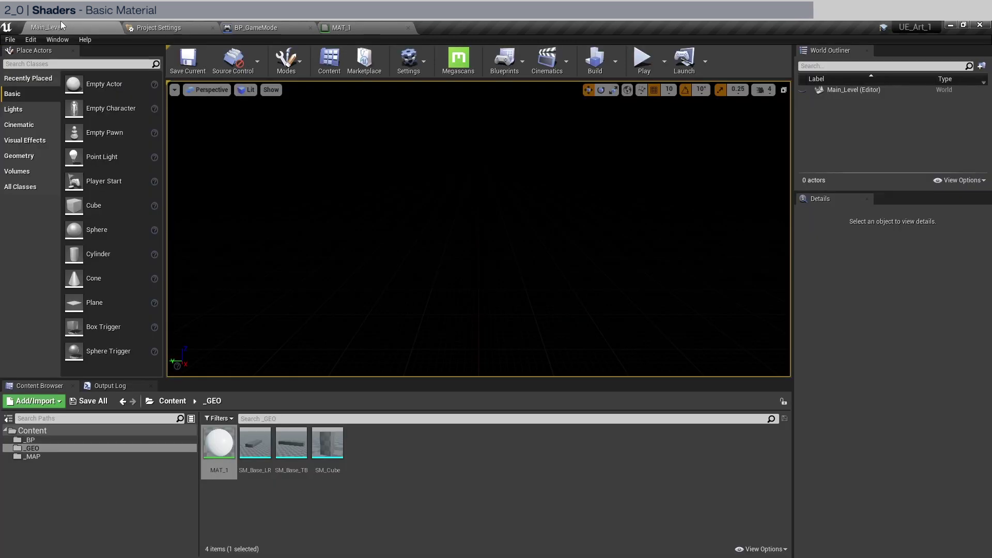
{"action": "double_click", "coordinate": [320, 453]}
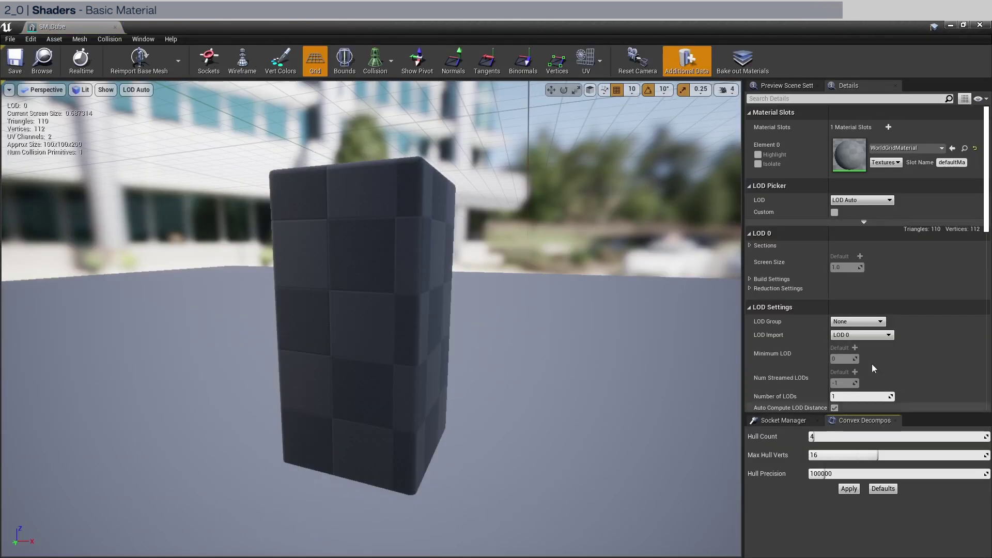
Assign the MAT_1 material to SM_Cube's Element 0 slot and save the mesh
{"action": "left_click", "coordinate": [918, 149]}
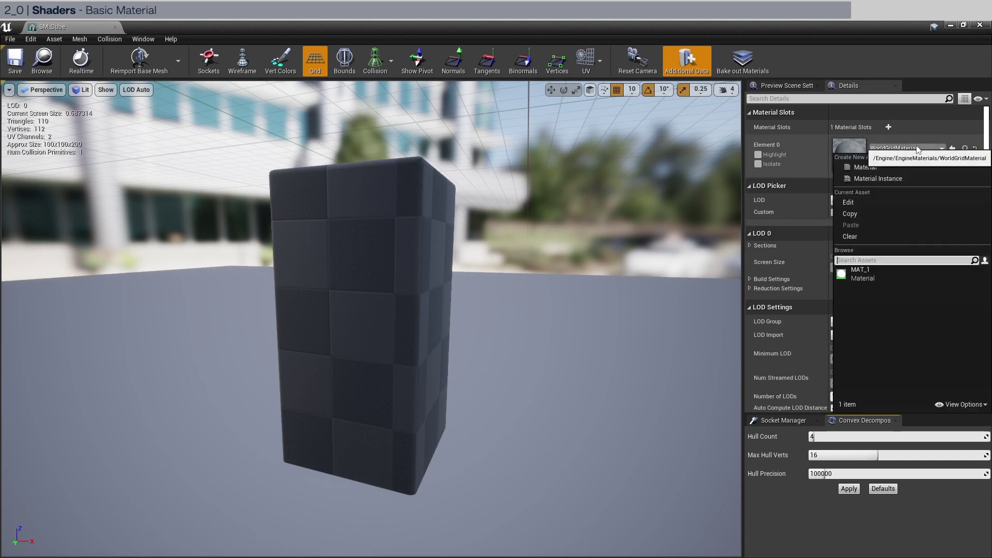
{"action": "left_click", "coordinate": [923, 281]}
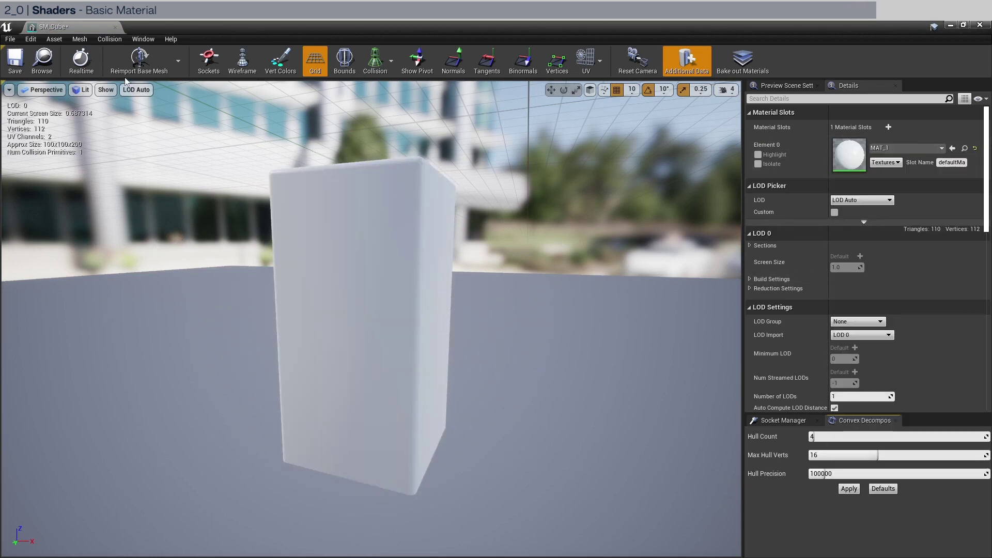
{"action": "left_click", "coordinate": [13, 59]}
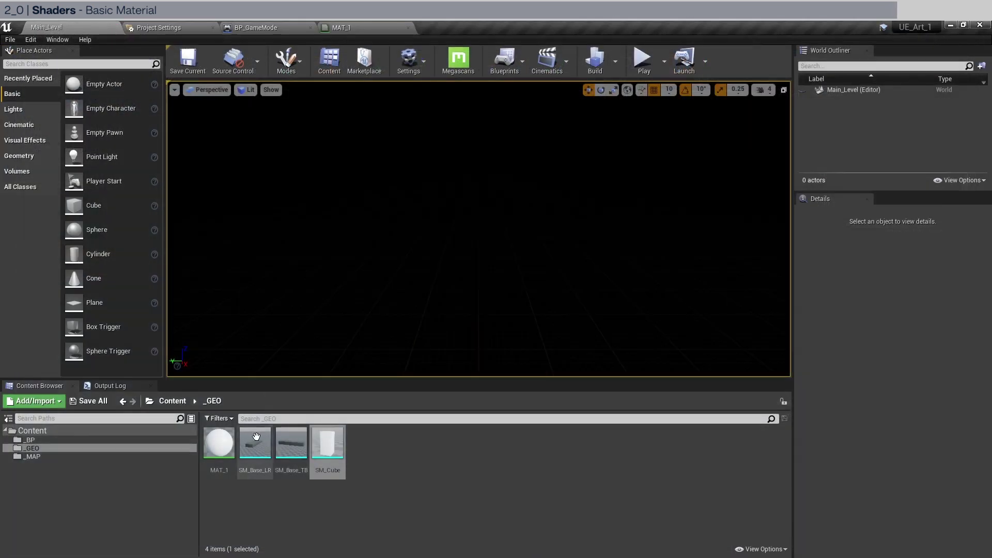
Open the SM_Base_TB static mesh from the _GEO folder and assign MAT_1 to its material slot
{"action": "double_click", "coordinate": [288, 437]}
{"action": "left_click", "coordinate": [907, 147]}
{"action": "left_click", "coordinate": [923, 280]}
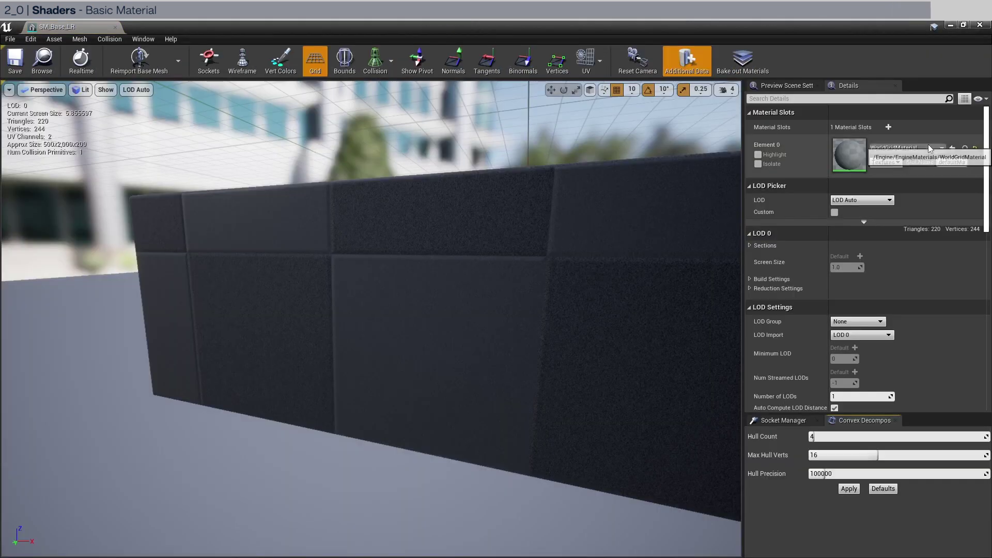
Assign MAT_1 to the SM_Base_LR mesh's Element 0 slot and close its mesh editor
{"action": "left_click", "coordinate": [906, 148]}
{"action": "left_click", "coordinate": [904, 279]}
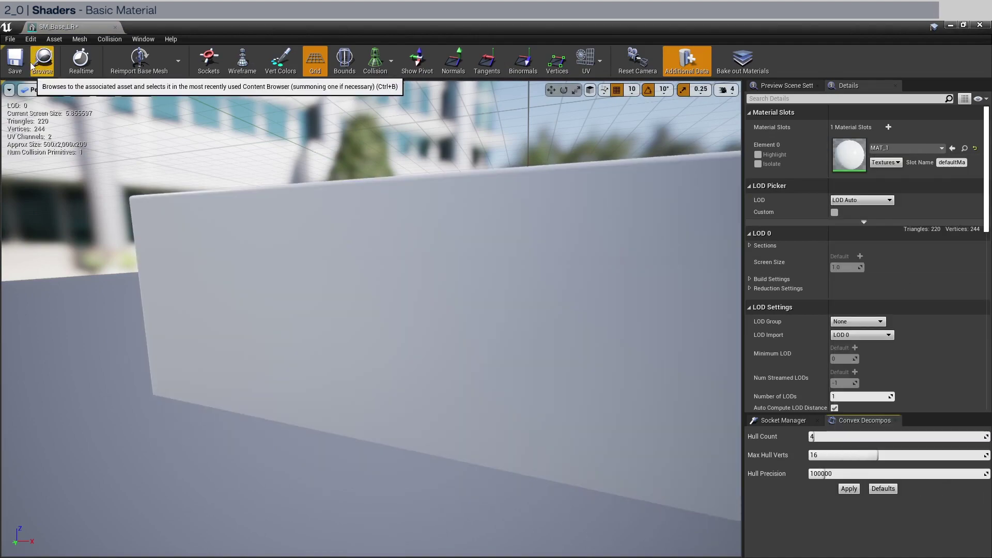
{"action": "left_click", "coordinate": [115, 27]}
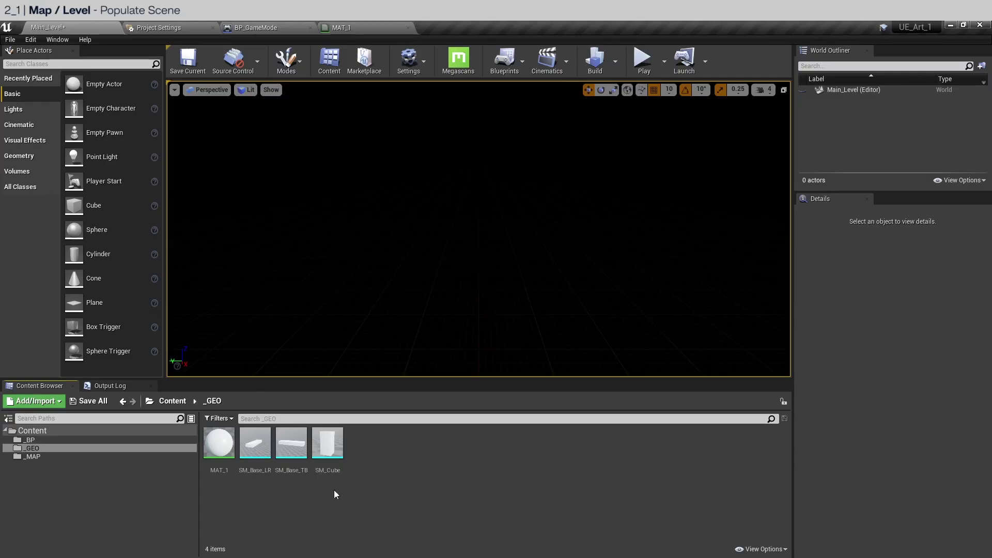
Place the SM_Base_LR mesh in the level and set its location to X 0, Y 0, Z 0
{"action": "left_click", "coordinate": [291, 449]}
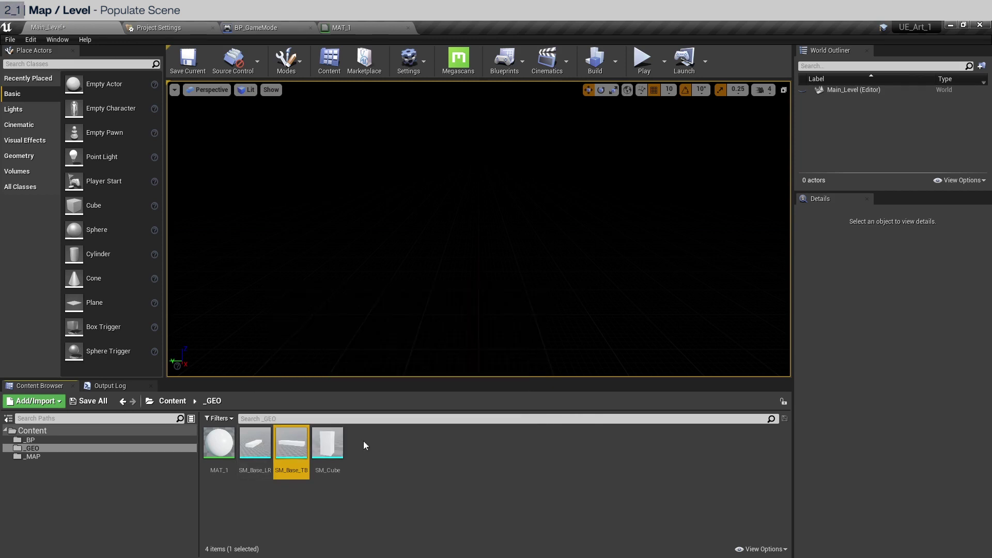
{"action": "left_click", "coordinate": [432, 446]}
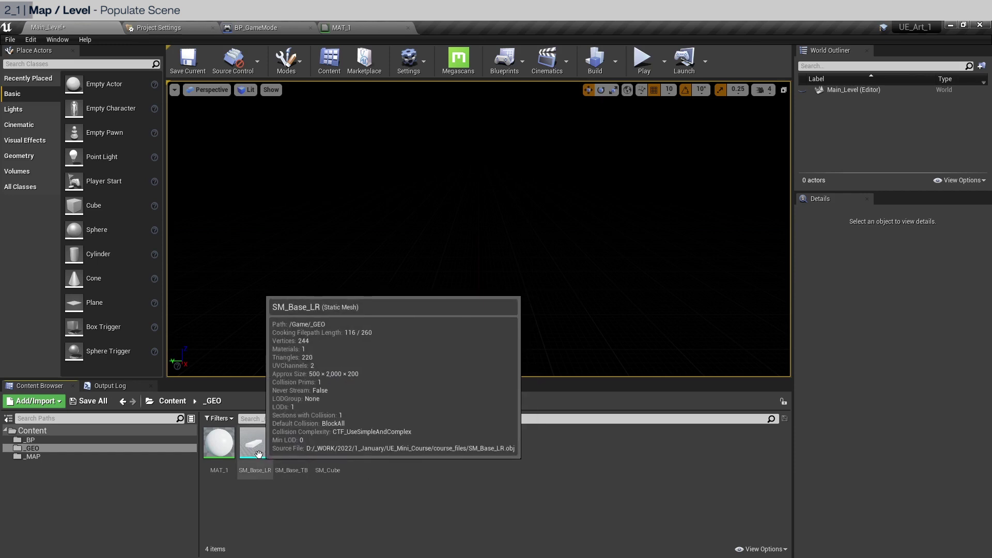
{"action": "left_click_drag", "start_coordinate": [268, 452], "coordinate": [375, 252]}
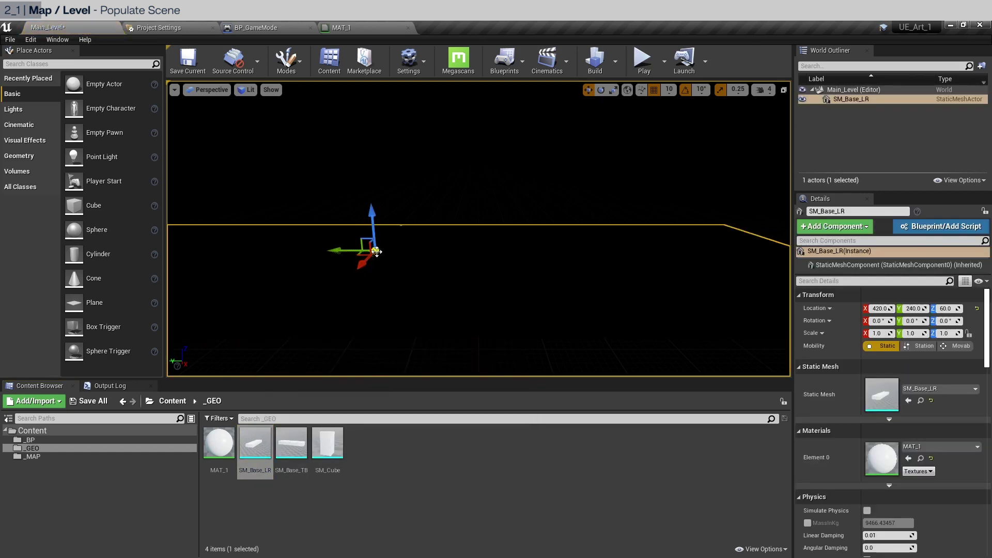
{"action": "left_click", "coordinate": [877, 309]}
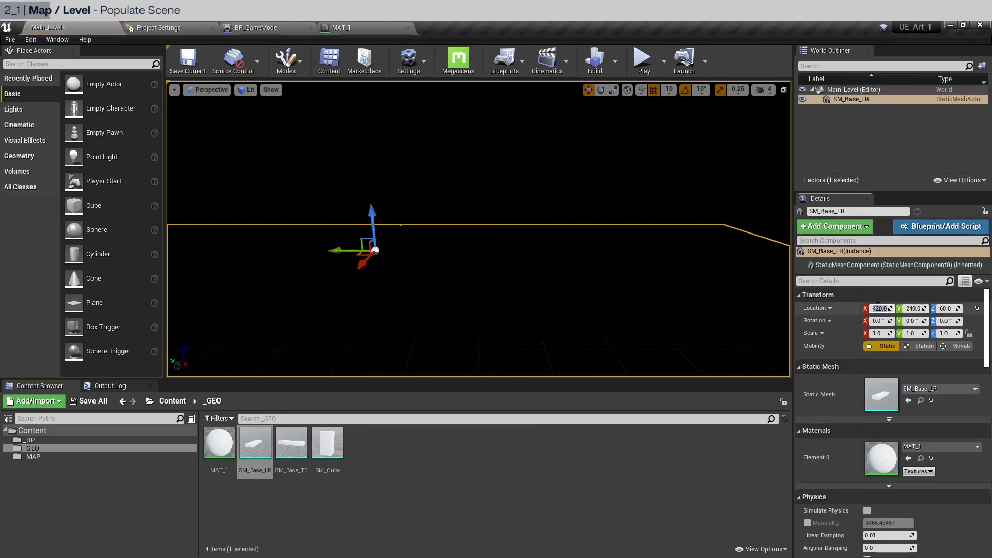
{"action": "type", "text": "0"}
{"action": "left_click", "coordinate": [914, 309]}
{"action": "type", "text": "0"}
{"action": "left_click", "coordinate": [945, 308]}
{"action": "type", "text": "0"}
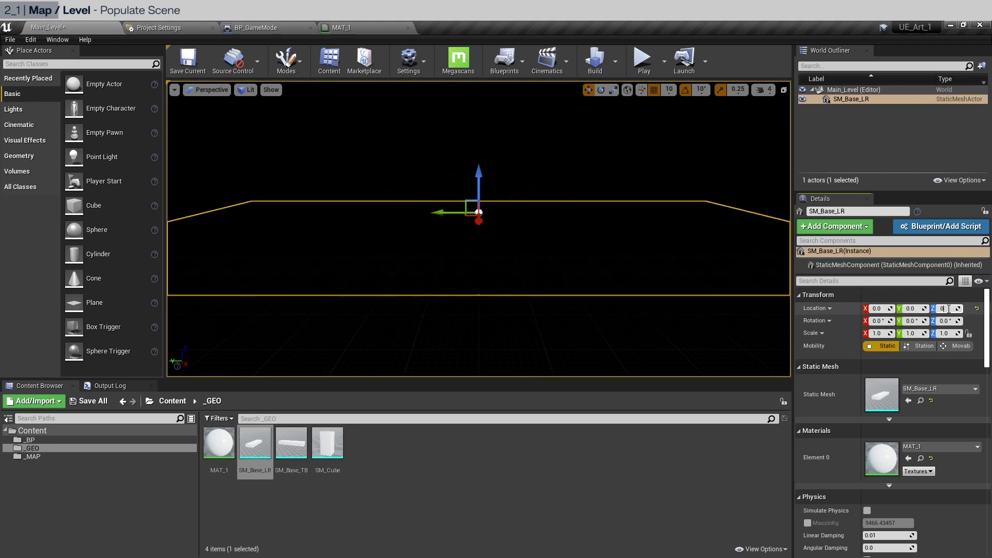
{"action": "key", "text": "Return"}
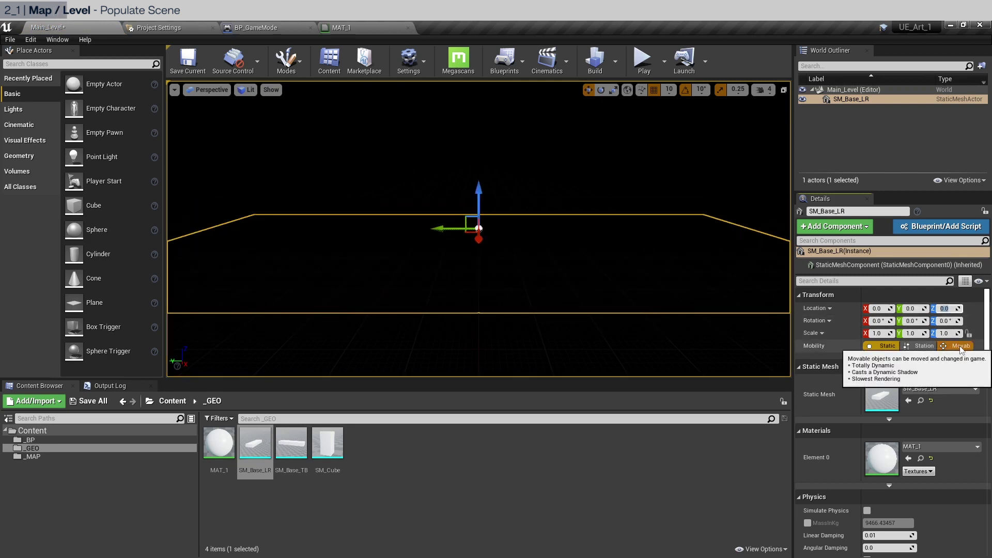
Set SM_Base_LR's mobility to Movable and its X location to 1050
{"action": "mouse_move", "coordinate": [804, 345]}
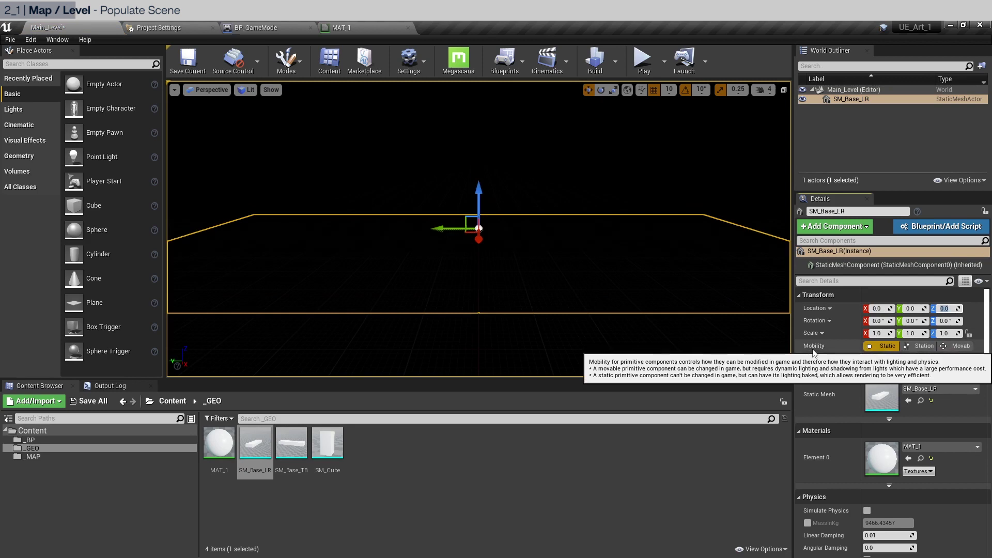
{"action": "left_click", "coordinate": [956, 346]}
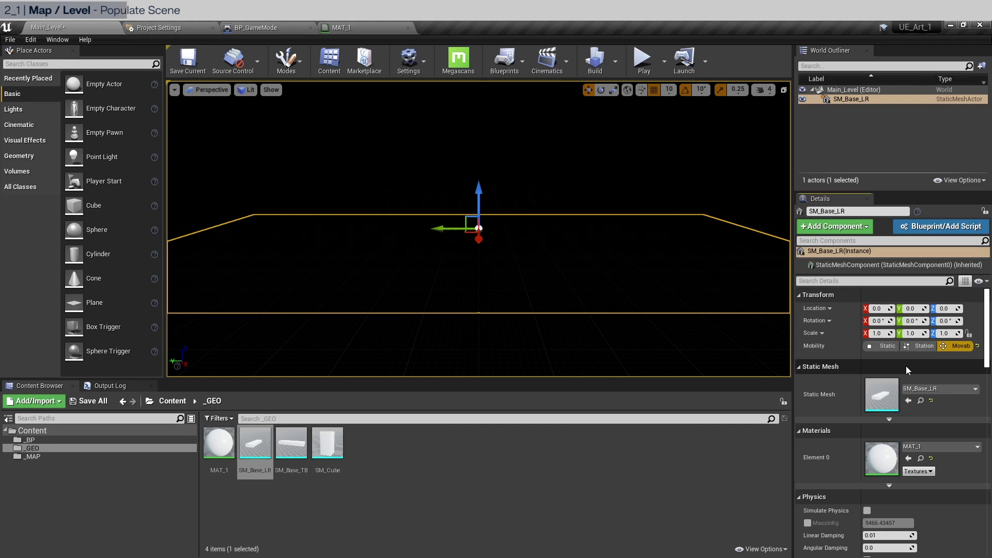
{"action": "left_click", "coordinate": [879, 309]}
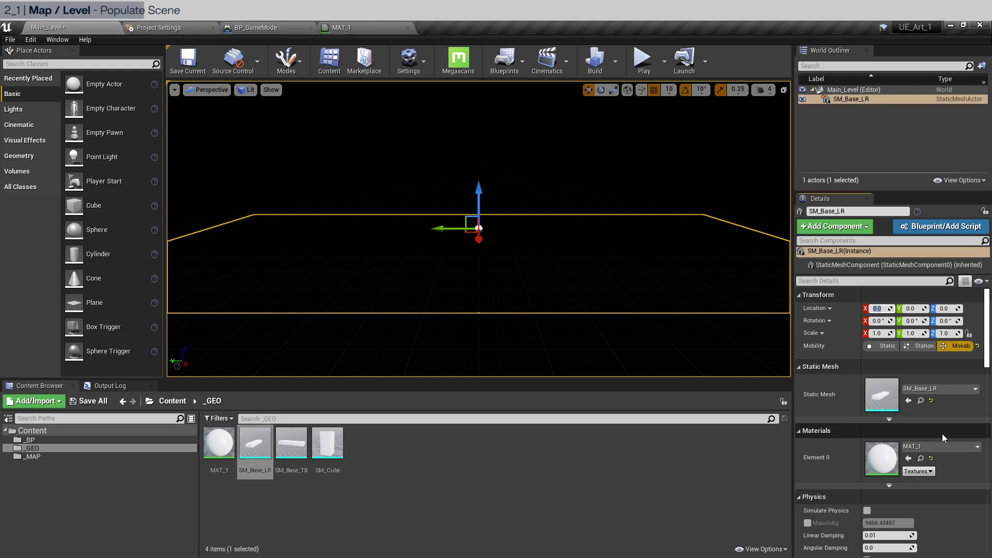
{"action": "type", "text": "1050"}
{"action": "key", "text": "Return"}
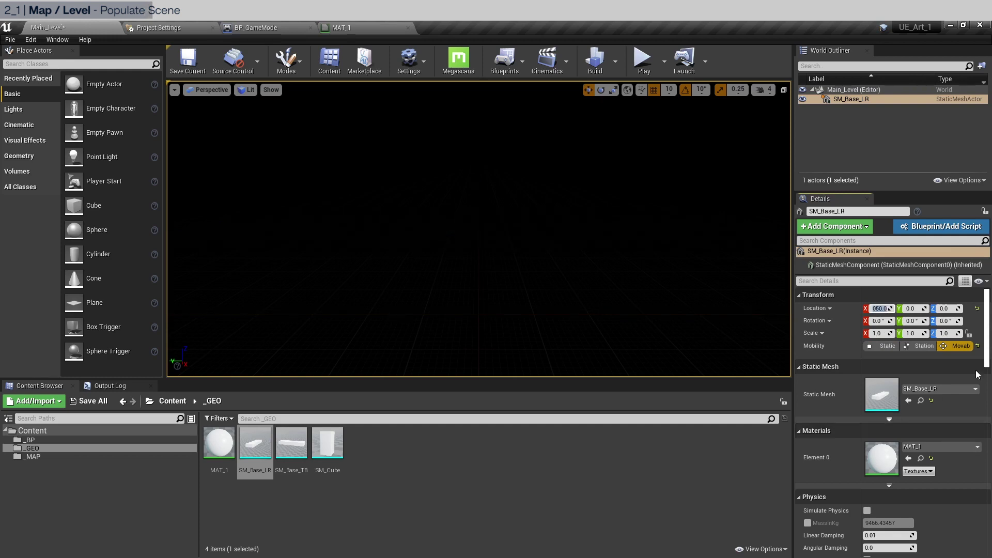
Duplicate the SM_Base_LR actor and set the copy's location to X -1050 and Y 0
{"action": "left_click", "coordinate": [838, 111]}
{"action": "left_click", "coordinate": [845, 98]}
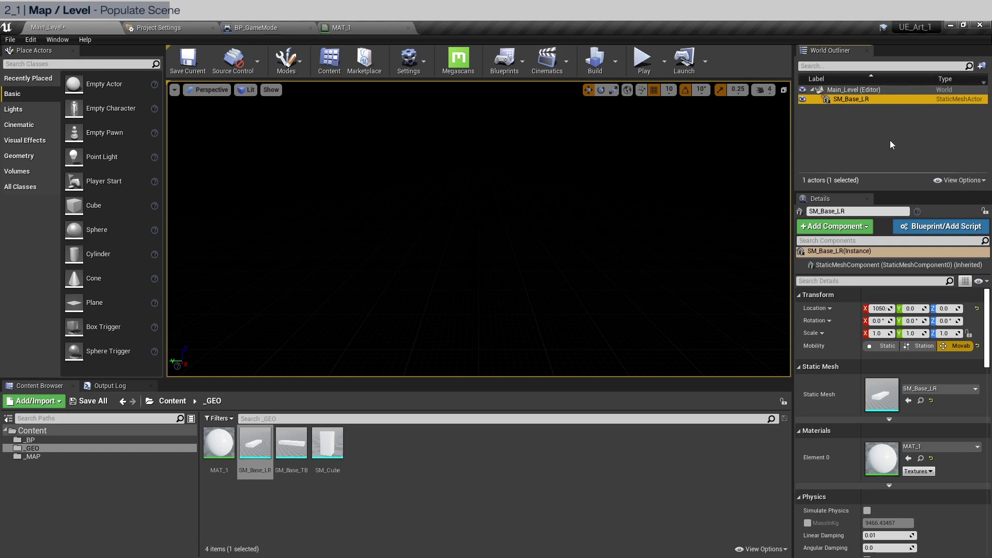
{"action": "key", "text": "ctrl+w"}
{"action": "left_click", "coordinate": [910, 309]}
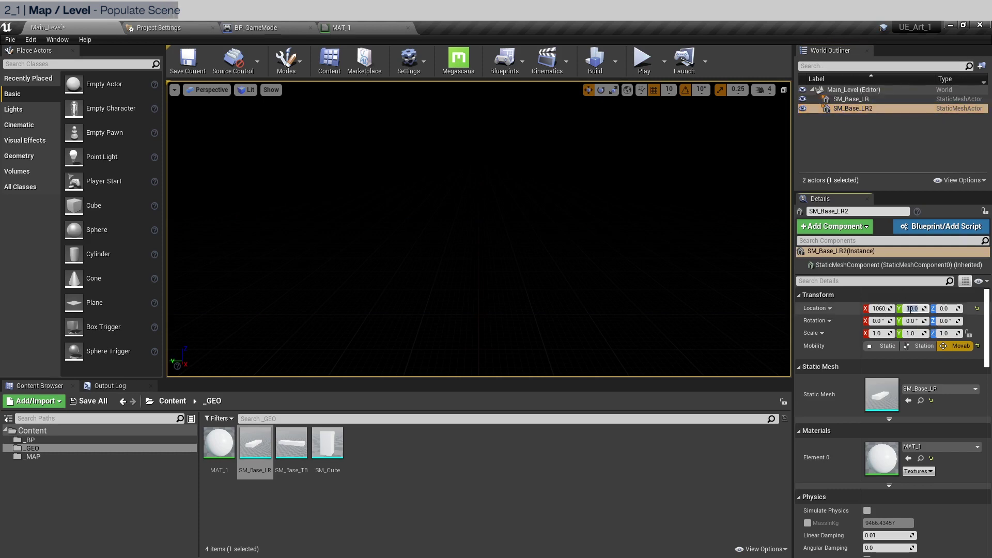
{"action": "left_click", "coordinate": [876, 309]}
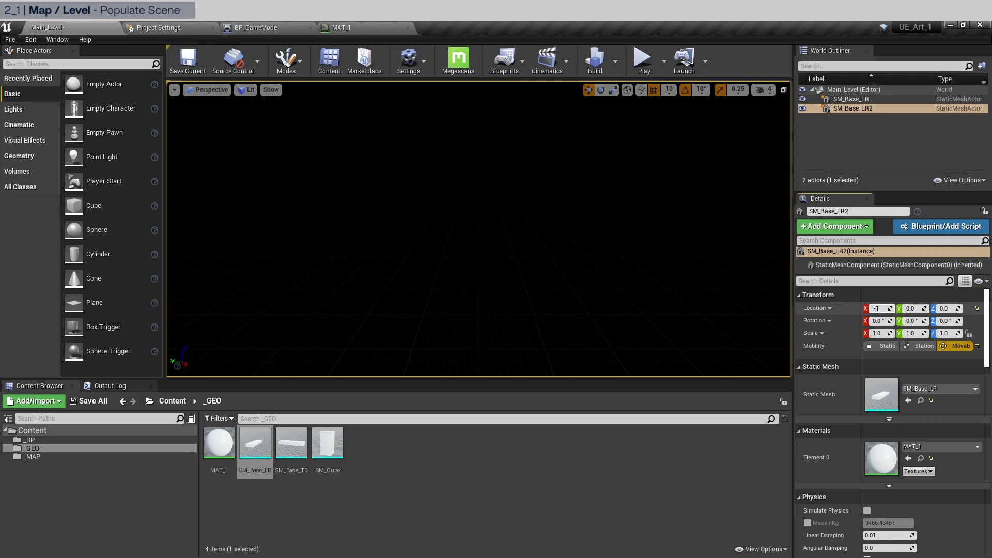
{"action": "key", "text": "Return"}
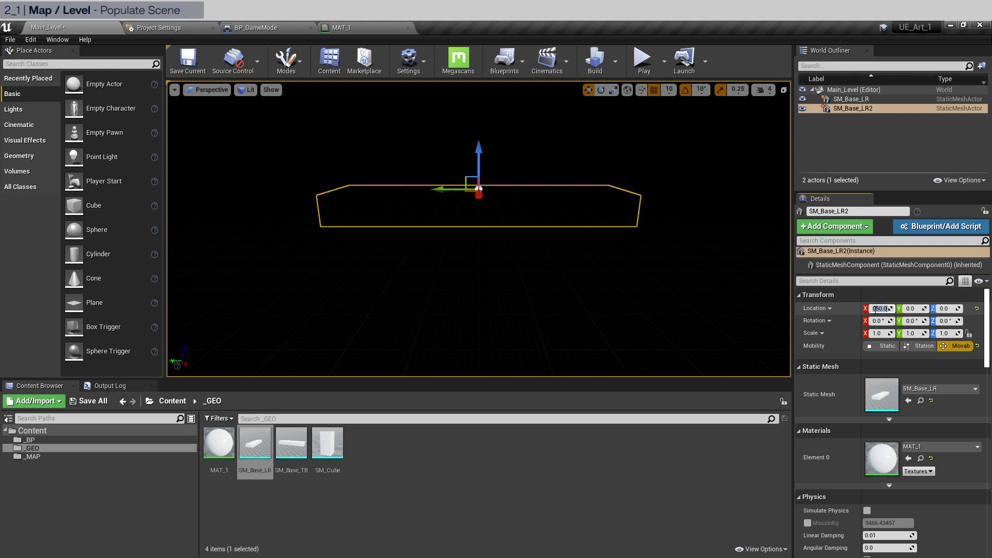
Place the SM_Base_TB mesh in the level and set its location to X 0, Y 0, Z 0
{"action": "left_click", "coordinate": [291, 455]}
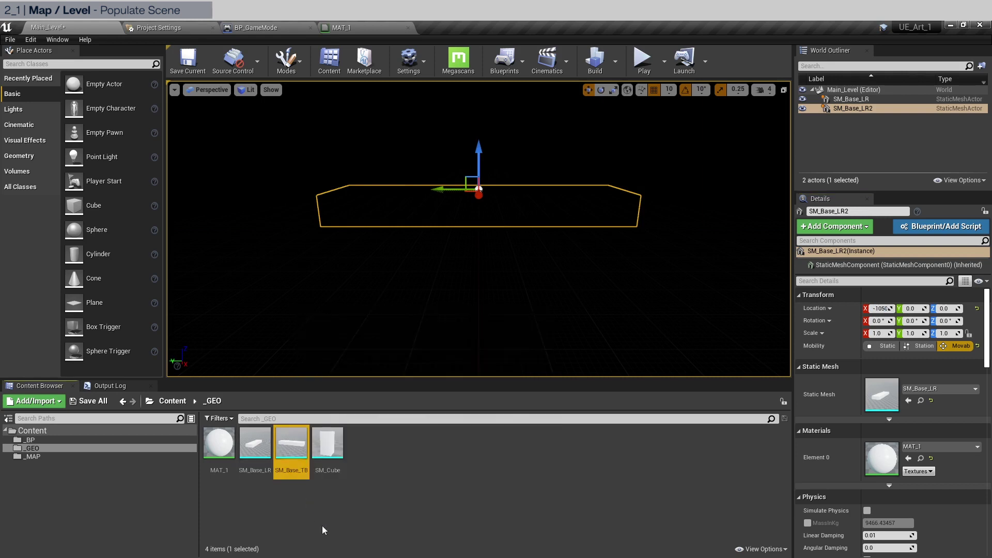
{"action": "left_click_drag", "start_coordinate": [294, 461], "coordinate": [457, 255]}
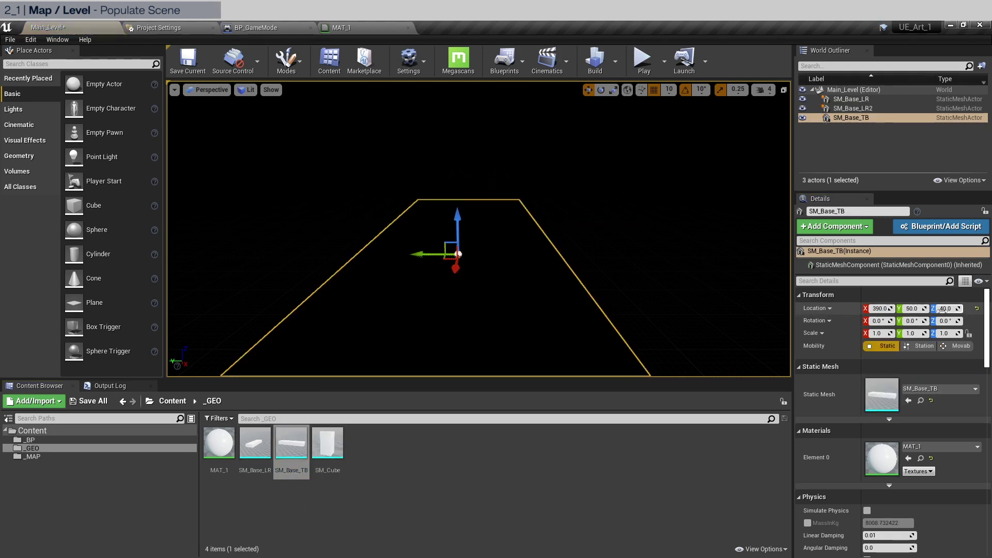
{"action": "type", "text": "0"}
{"action": "left_click", "coordinate": [952, 309]}
{"action": "type", "text": "0"}
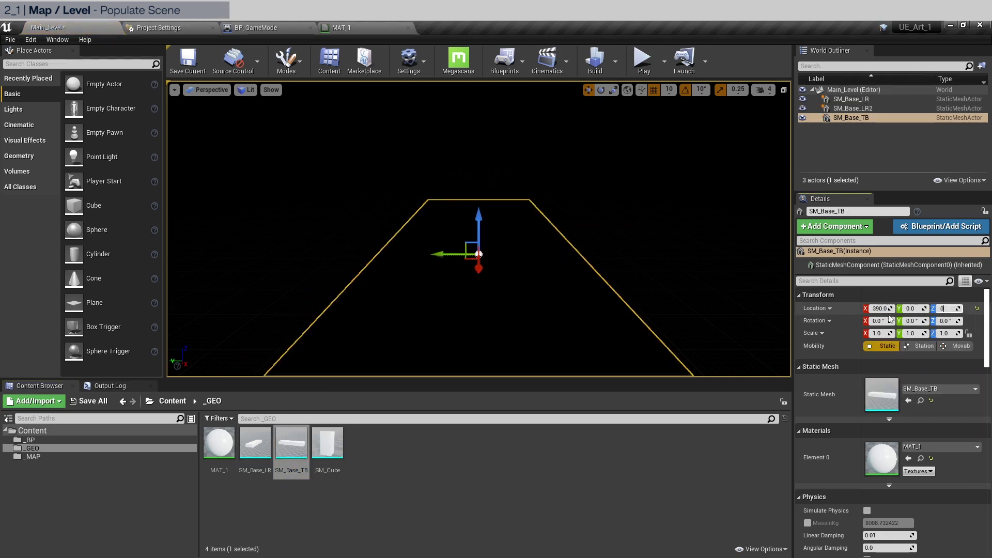
{"action": "left_click", "coordinate": [889, 311]}
{"action": "type", "text": "0"}
{"action": "key", "text": "Return"}
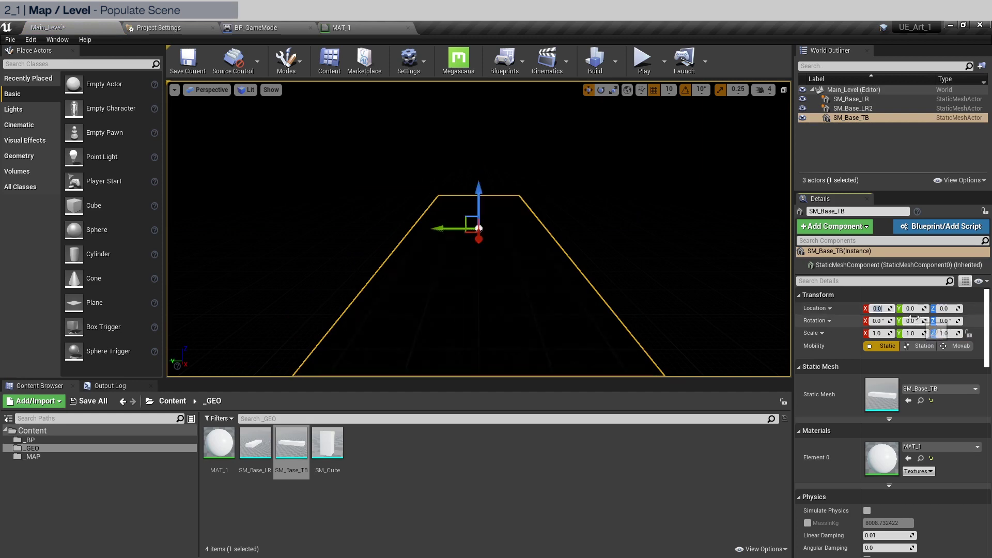
Set SM_Base_TB's Y location to 750 and its mobility to Movable
{"action": "type", "text": "750"}
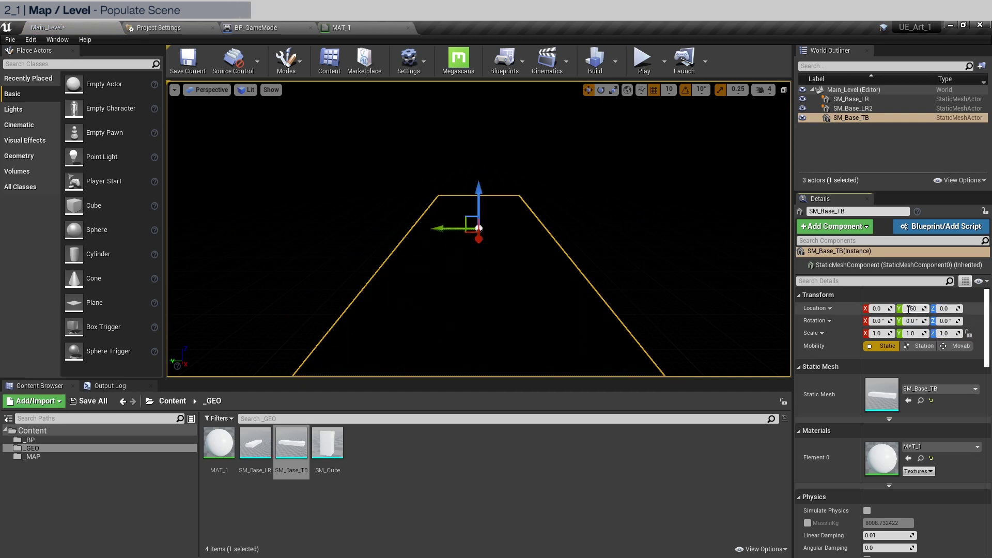
{"action": "key", "text": "Return"}
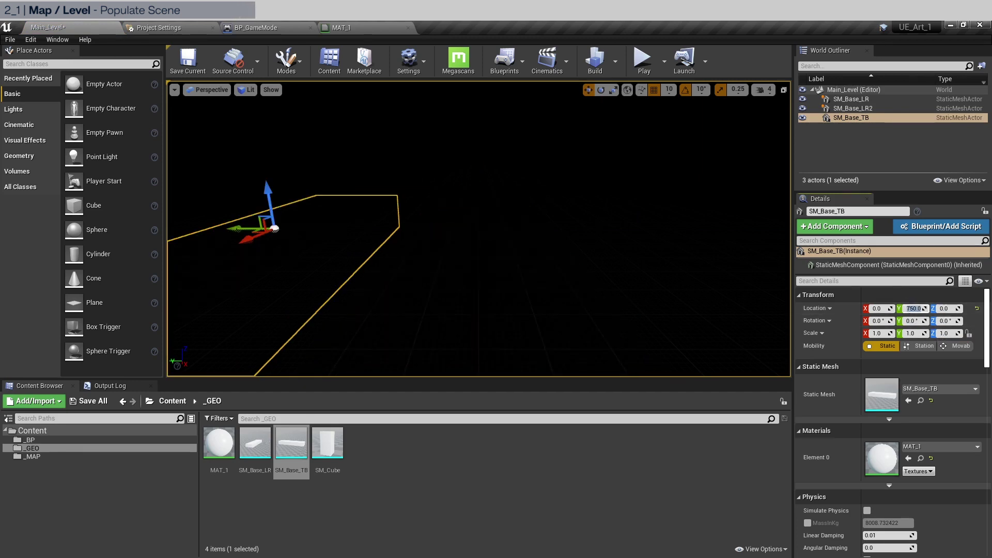
{"action": "left_click", "coordinate": [952, 349]}
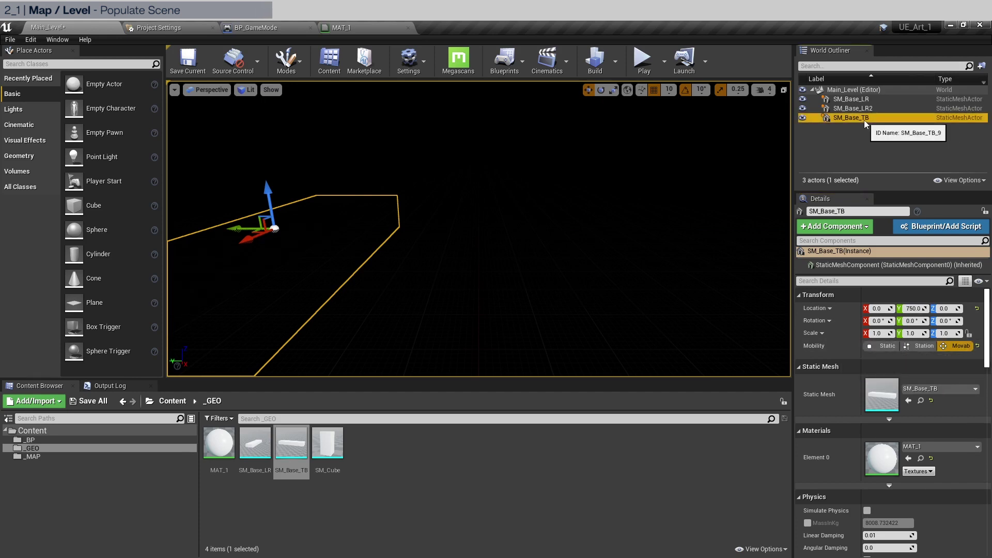
Duplicate the SM_Base_TB actor, set the copy's location to X 0 and Y -750, and clear the selection
{"action": "key", "text": "ctrl+w"}
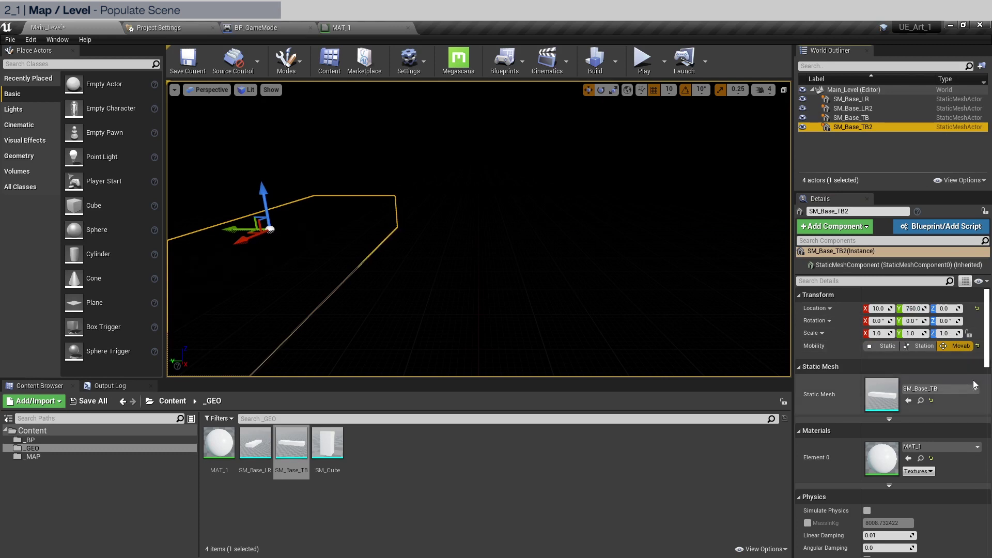
{"action": "left_click", "coordinate": [889, 308]}
{"action": "type", "text": "0"}
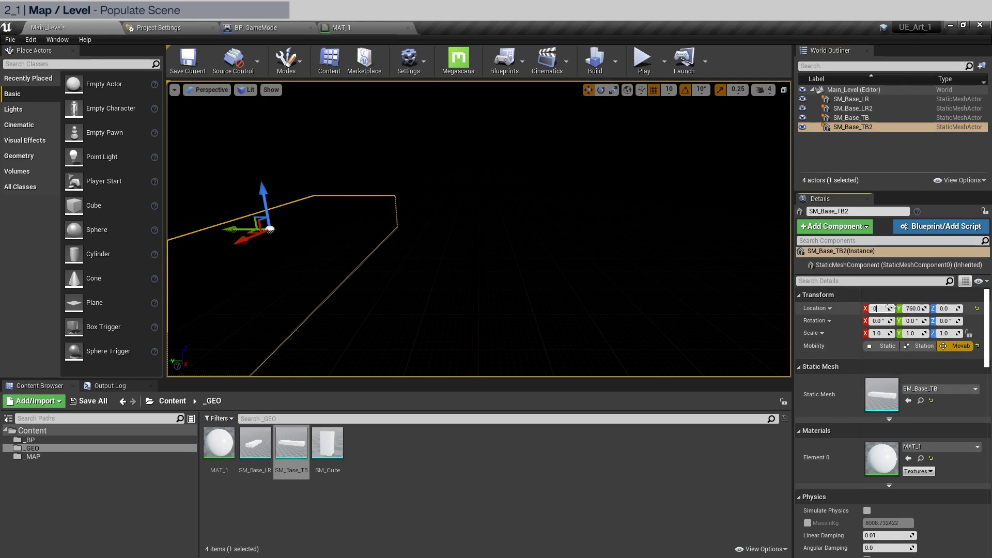
{"action": "key", "text": "Return"}
{"action": "type", "text": "-"}
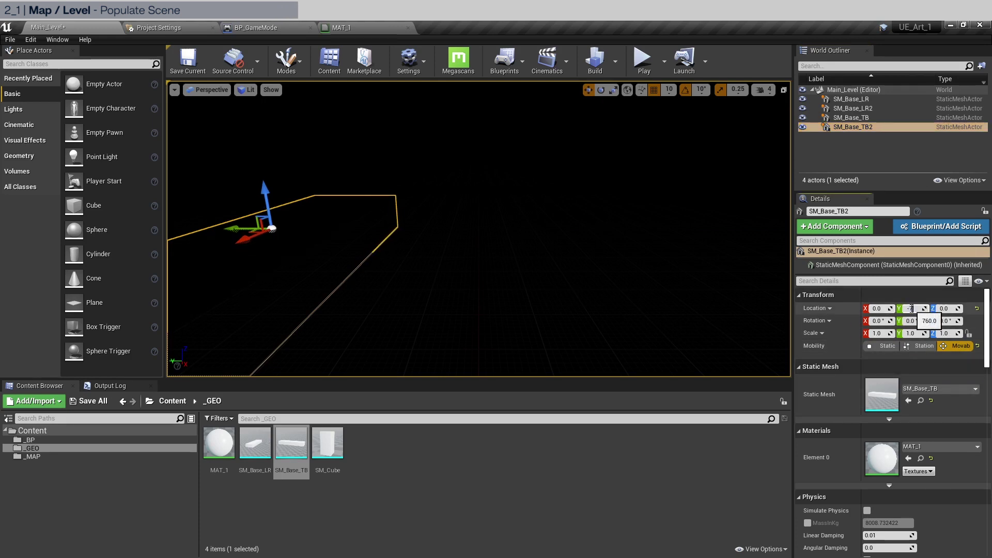
{"action": "key", "text": "Return"}
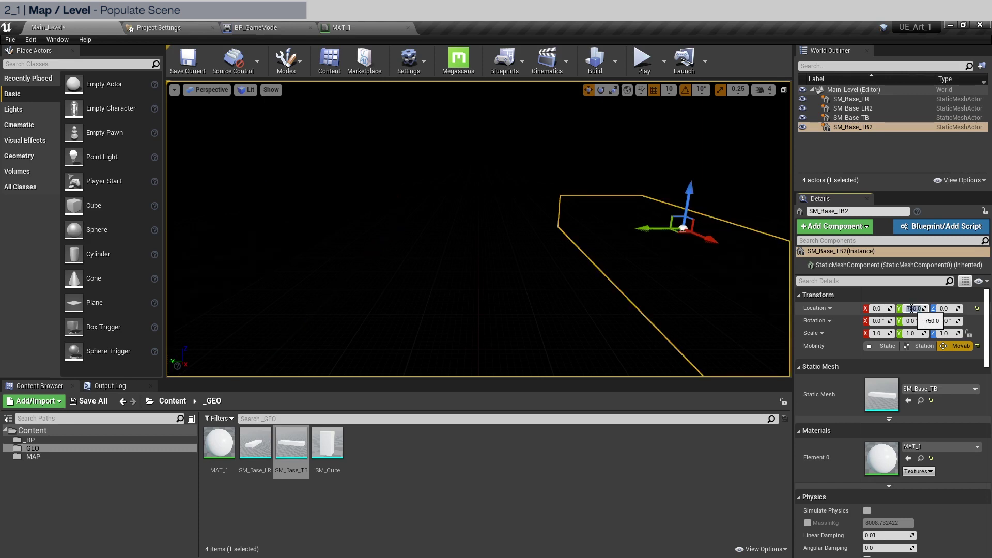
{"action": "left_click", "coordinate": [876, 156]}
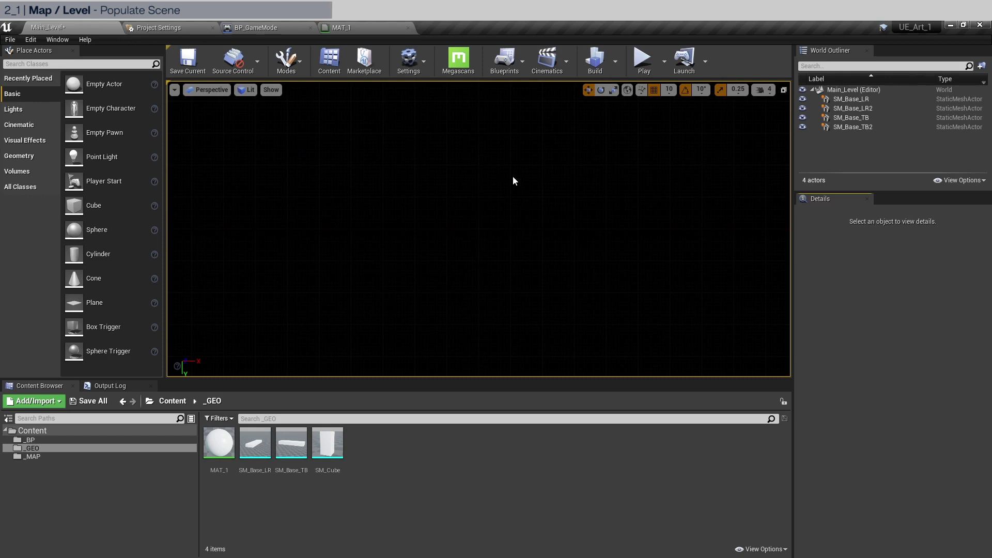
Create a new folder named _TEX directly under the Content folder
{"action": "left_click", "coordinate": [33, 431]}
{"action": "right_click", "coordinate": [34, 432]}
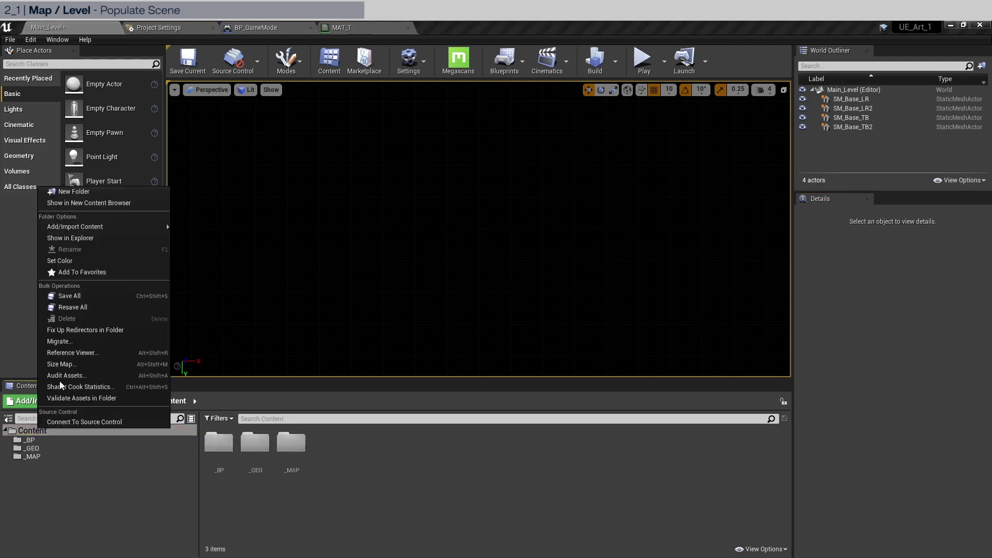
{"action": "left_click", "coordinate": [88, 192]}
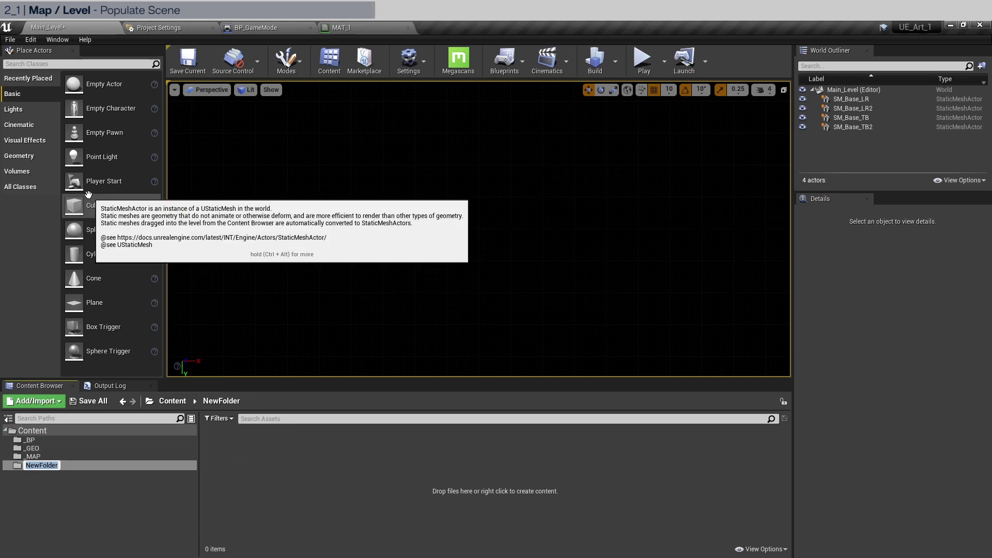
{"action": "type", "text": "_TEX"}
{"action": "key", "text": "Return"}
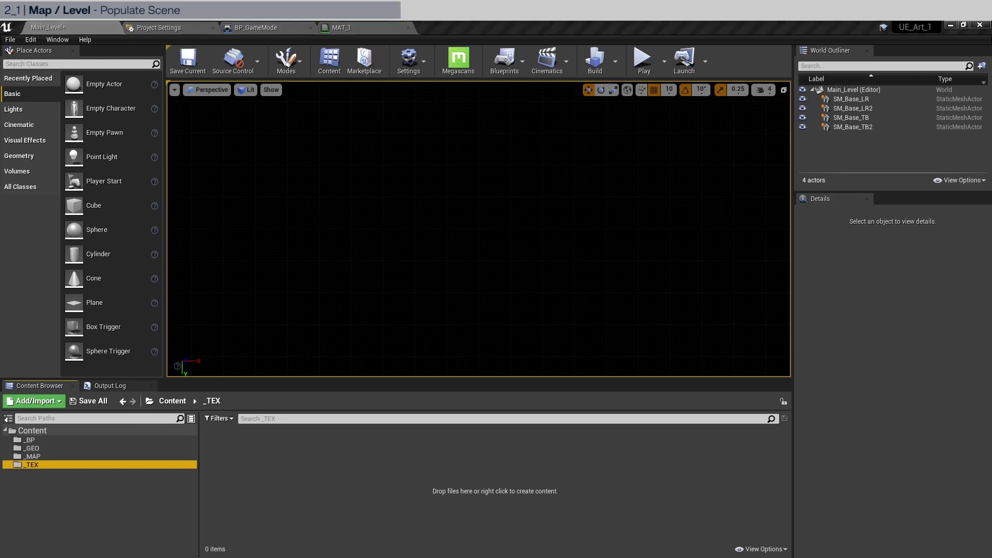
Import the adams_place_bridge_8k HDR image into the _TEX folder, set its Mip Gen Settings to NoMipmaps, and save the texture
{"action": "left_click_drag", "start_coordinate": [991, 410], "coordinate": [521, 463]}
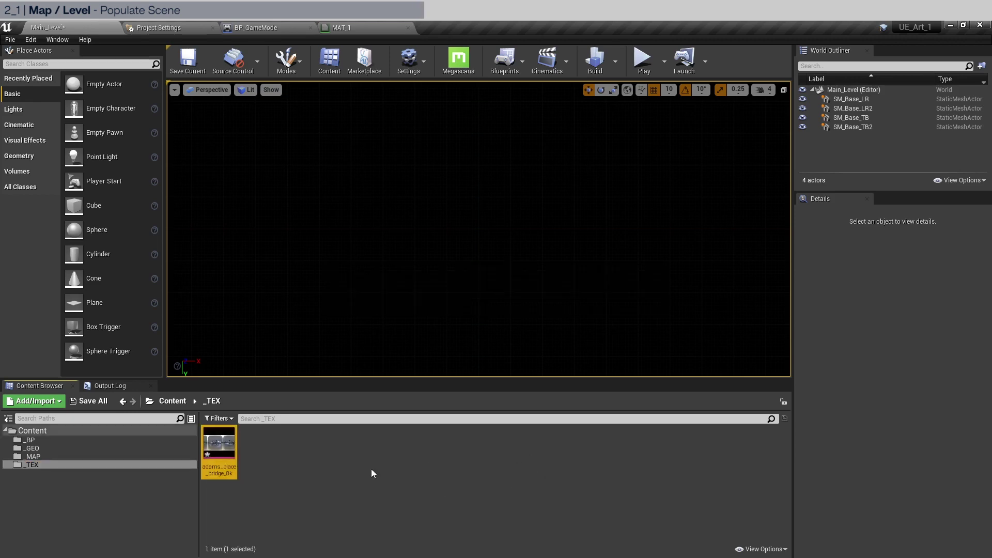
{"action": "double_click", "coordinate": [218, 444]}
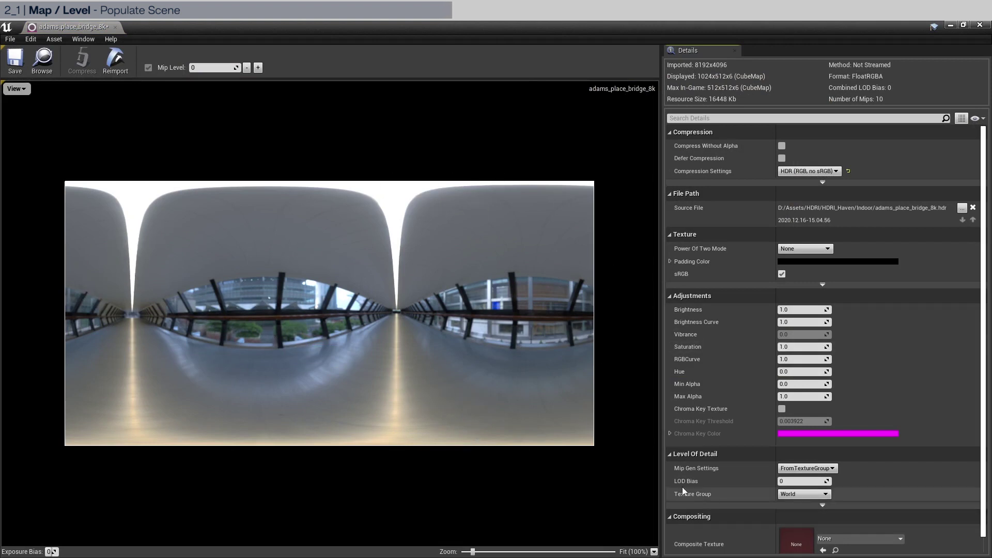
{"action": "left_click", "coordinate": [806, 468]}
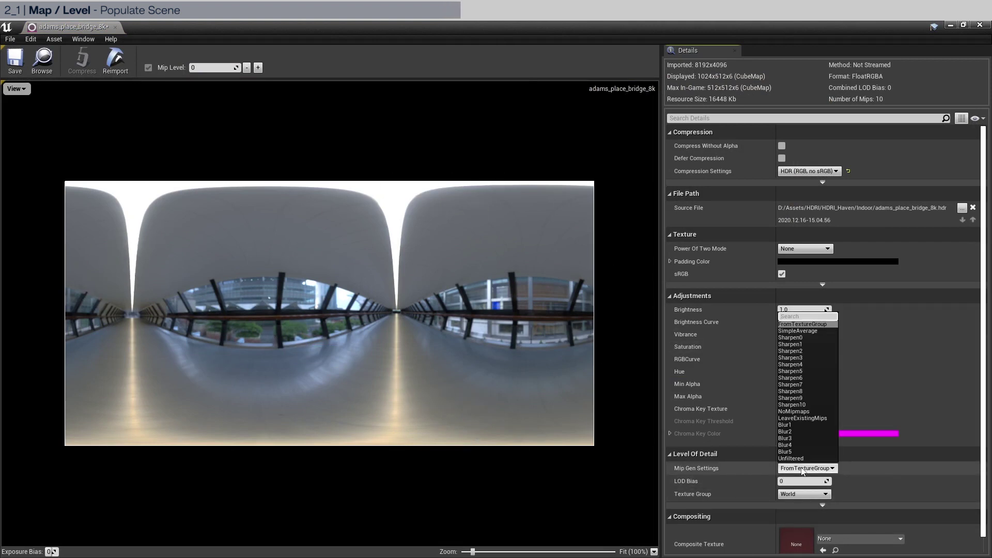
{"action": "left_click", "coordinate": [807, 411]}
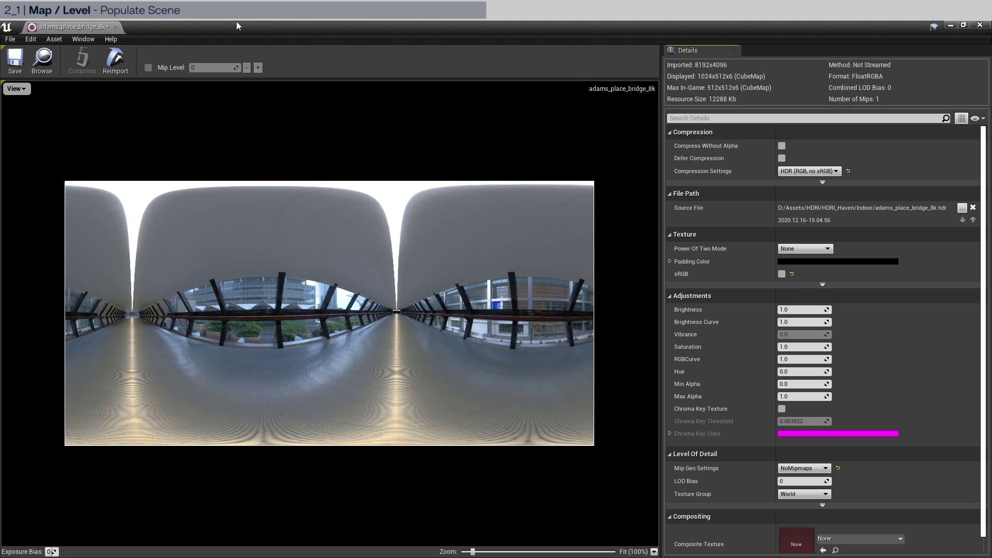
{"action": "left_click", "coordinate": [19, 65]}
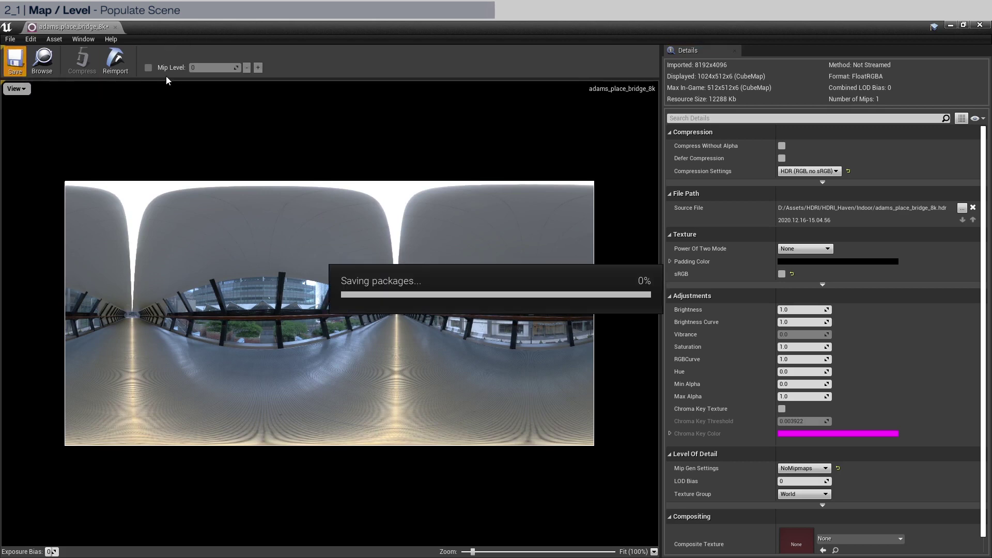
{"action": "left_click", "coordinate": [115, 27]}
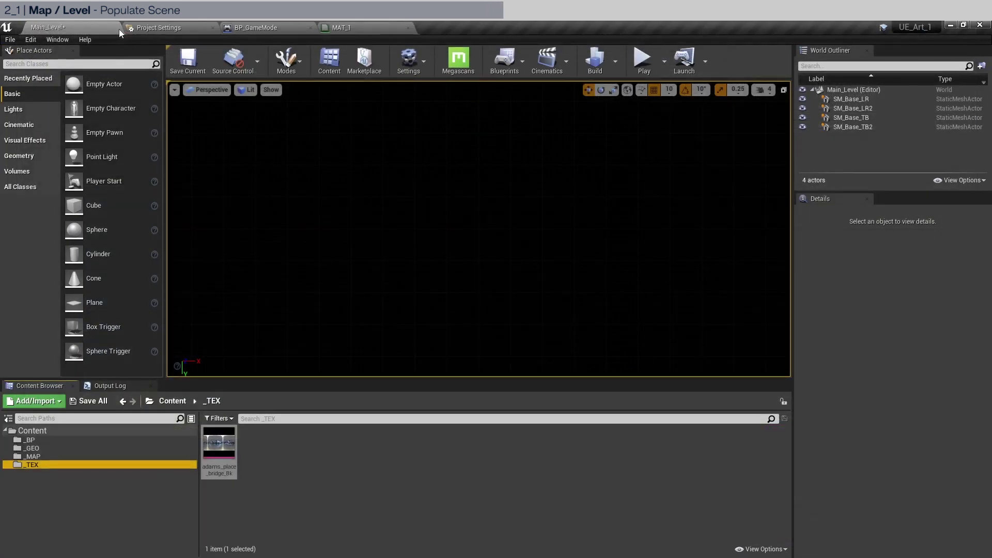
Add a Sky Light to the level and set its location to X 0, Y 0, Z 0
{"action": "left_click", "coordinate": [16, 109]}
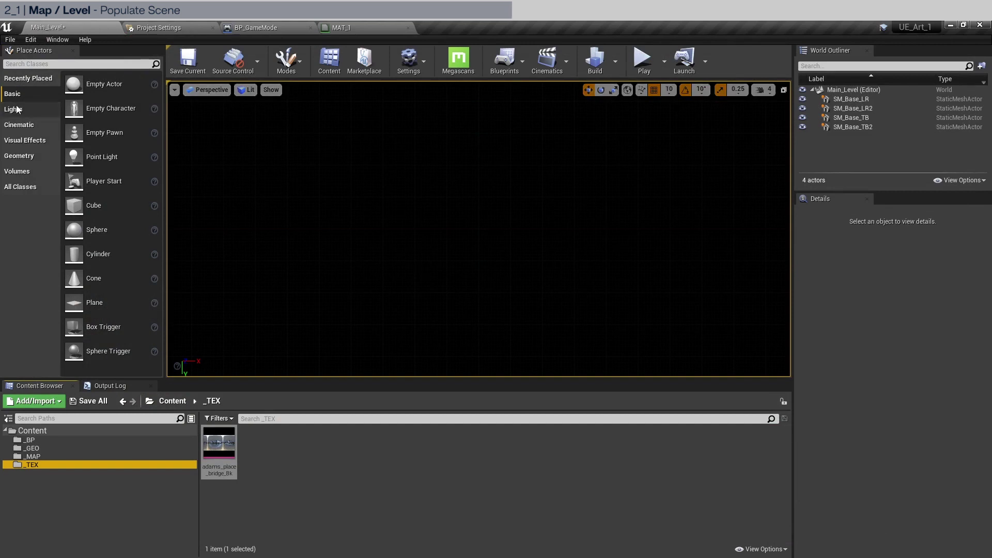
{"action": "left_click_drag", "start_coordinate": [122, 182], "coordinate": [520, 239]}
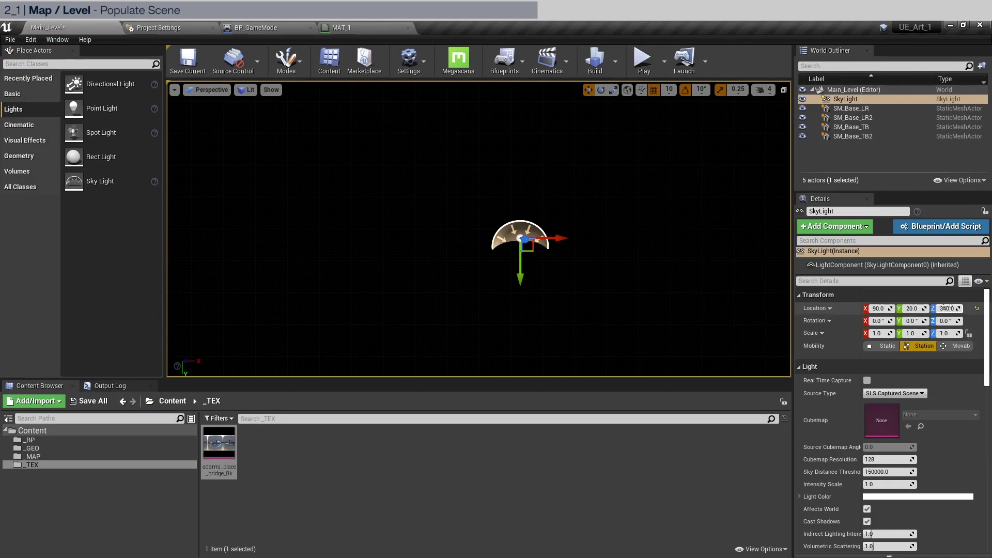
{"action": "left_click", "coordinate": [948, 309]}
{"action": "type", "text": "0"}
{"action": "left_click", "coordinate": [911, 309]}
{"action": "type", "text": "0"}
{"action": "left_click", "coordinate": [879, 309]}
{"action": "type", "text": "0"}
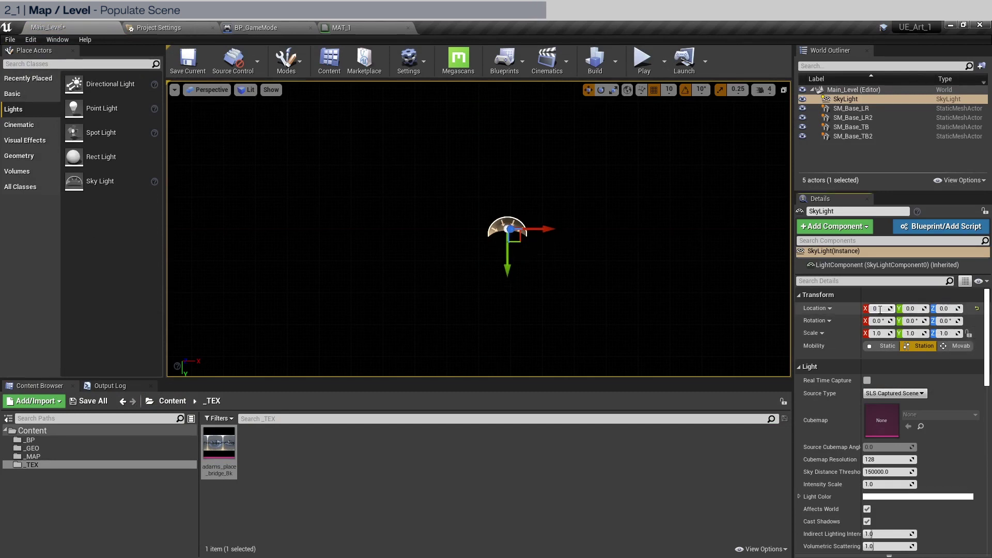
{"action": "key", "text": "Return"}
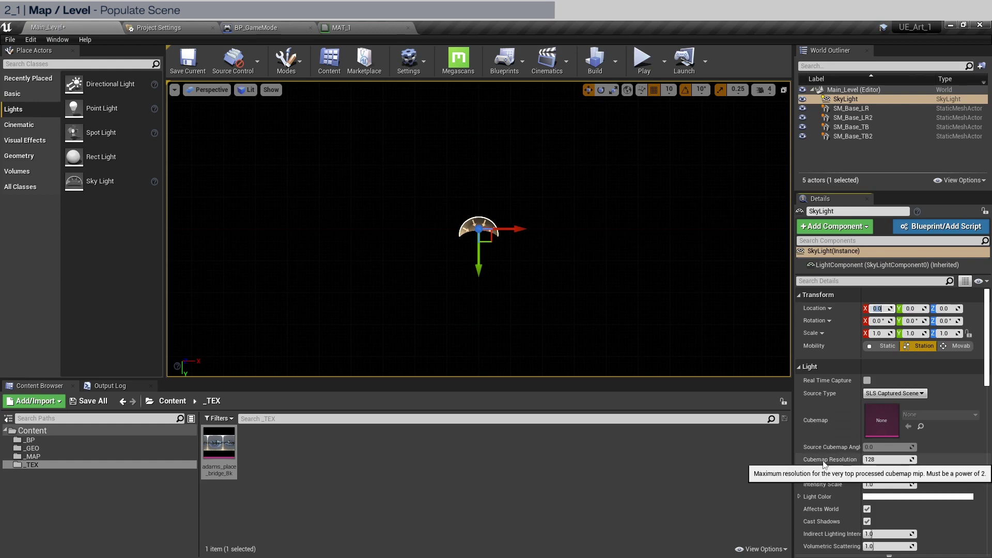
Set the SkyLight's Cubemap Resolution to 512 and its source to SLS Specified Cubemap using the adams_place_bridge_8k cubemap
{"action": "left_click", "coordinate": [896, 458]}
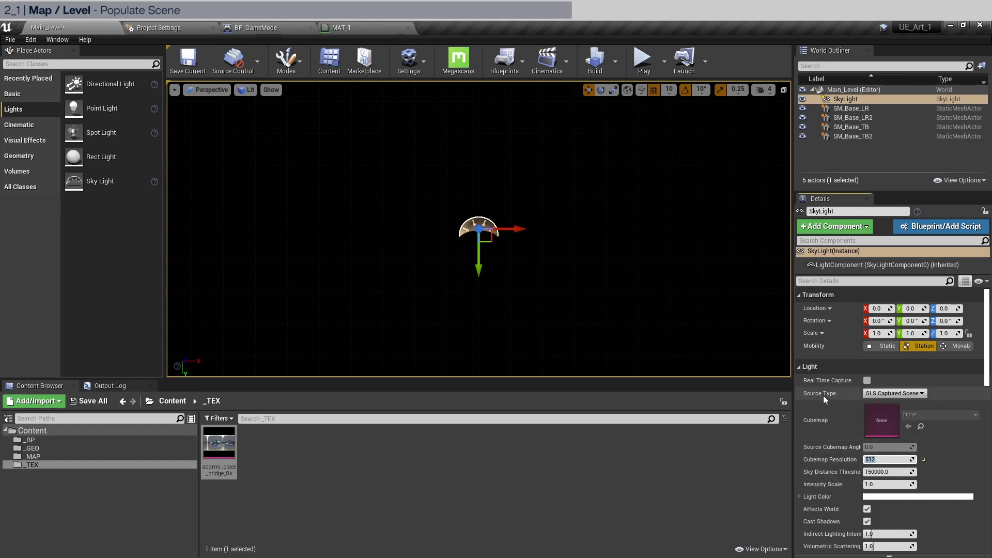
{"action": "left_click", "coordinate": [904, 393]}
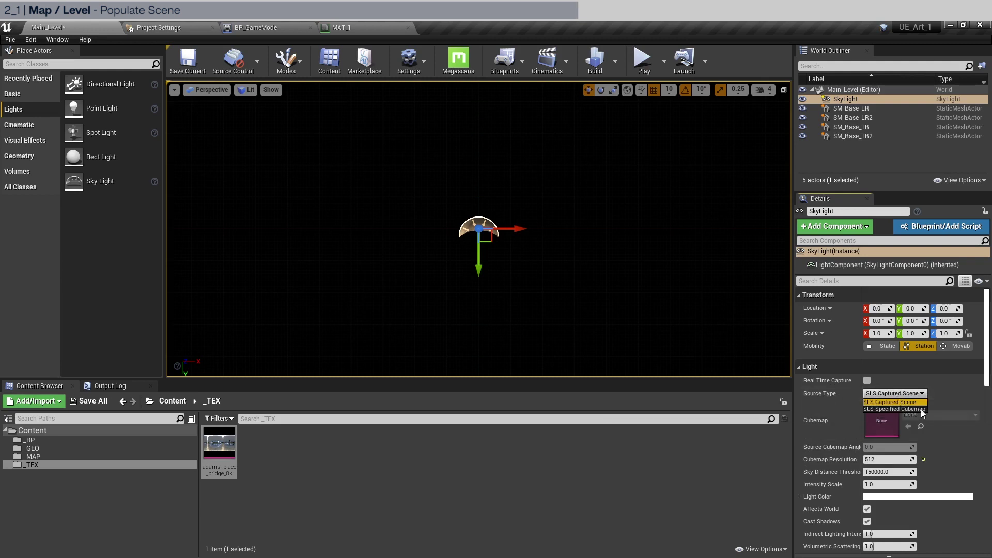
{"action": "left_click", "coordinate": [892, 409]}
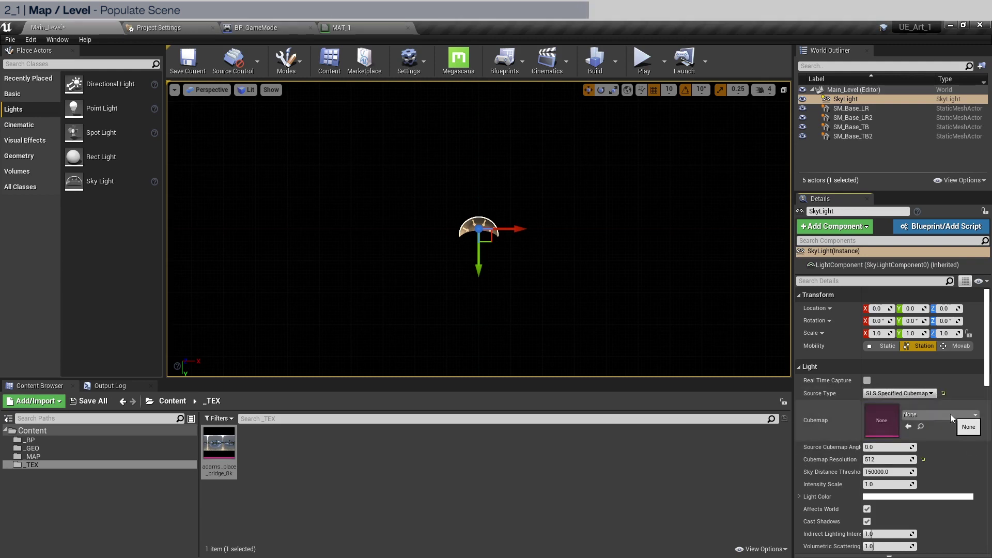
{"action": "left_click", "coordinate": [950, 414]}
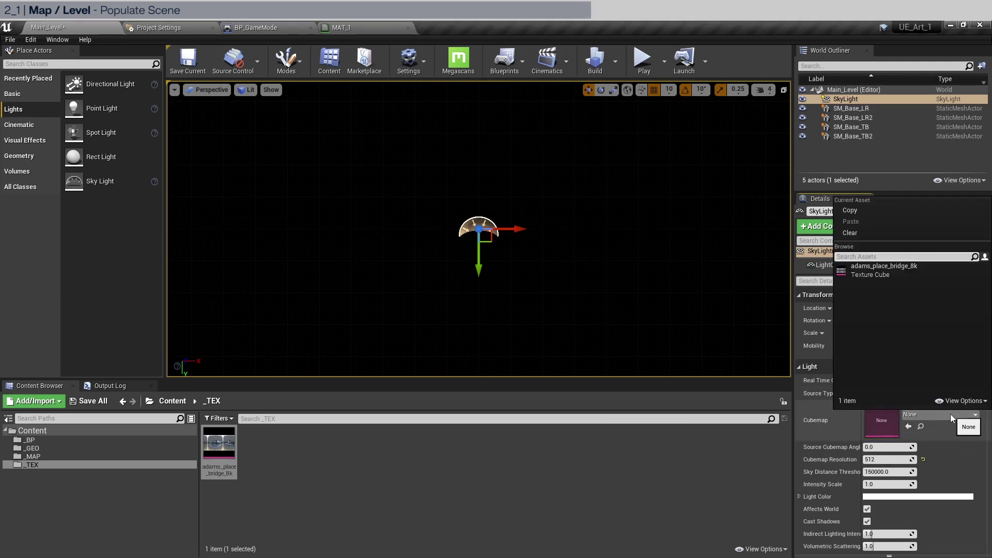
{"action": "left_click", "coordinate": [879, 274]}
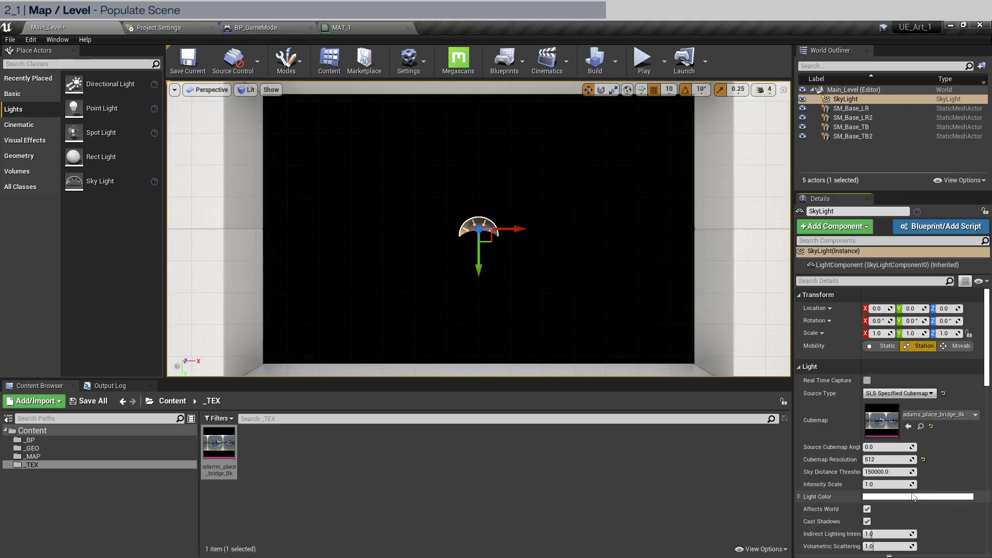
Set the SkyLight's Intensity Scale to 0.5 and its mobility to Movable
{"action": "left_click", "coordinate": [886, 484]}
{"action": "type", "text": "0.5"}
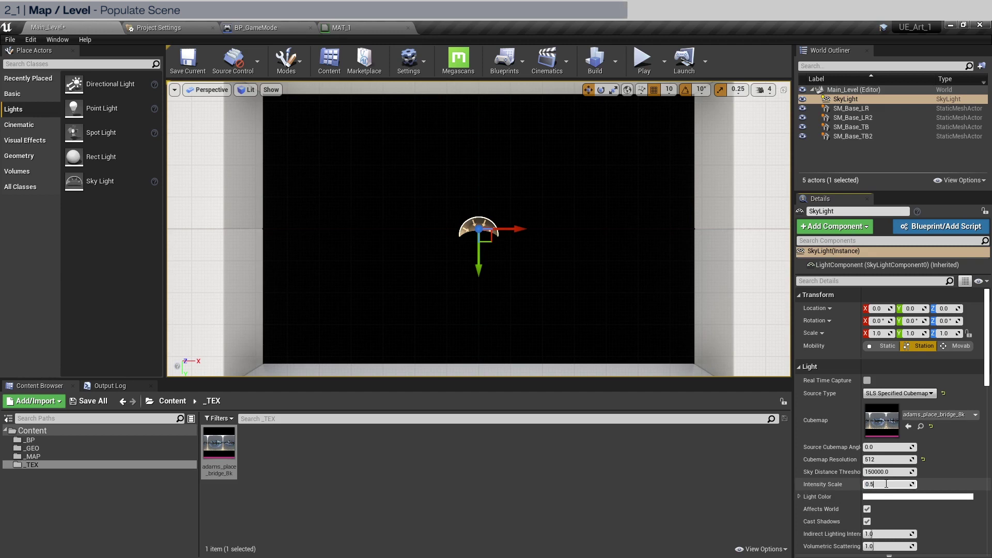
{"action": "key", "text": "Return"}
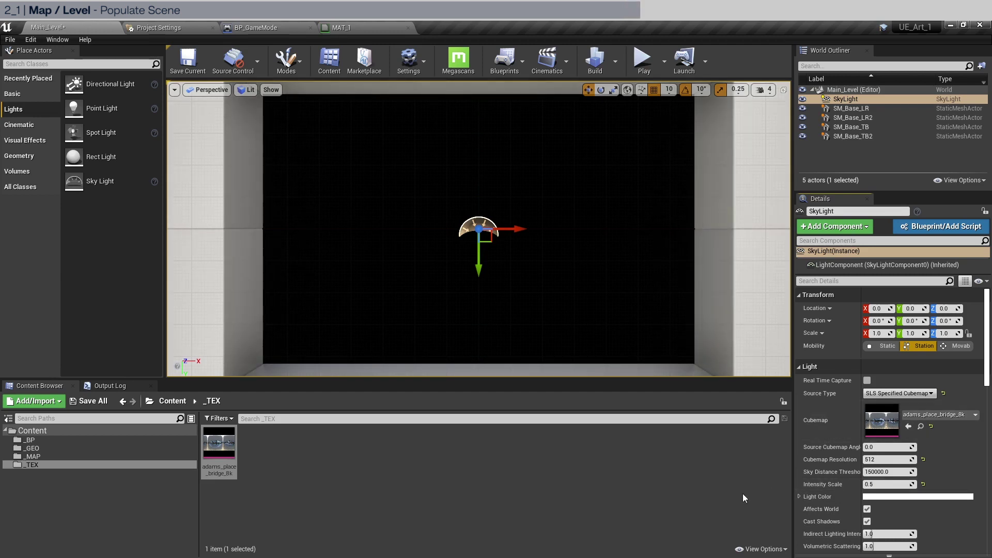
{"action": "left_click", "coordinate": [959, 346]}
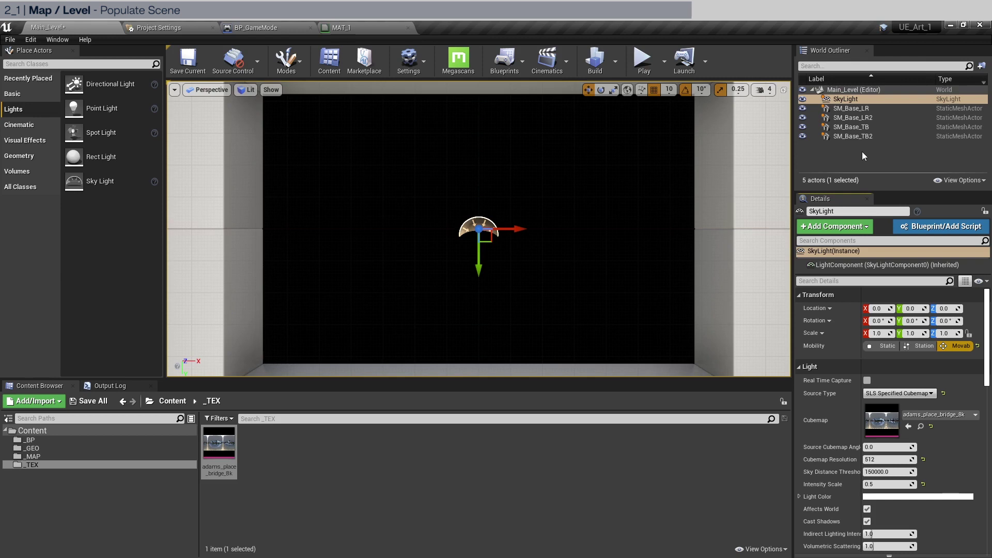
Add a Cine Camera Actor to the level and set its location to X 0, Y 0, Z 1100
{"action": "left_click", "coordinate": [26, 125]}
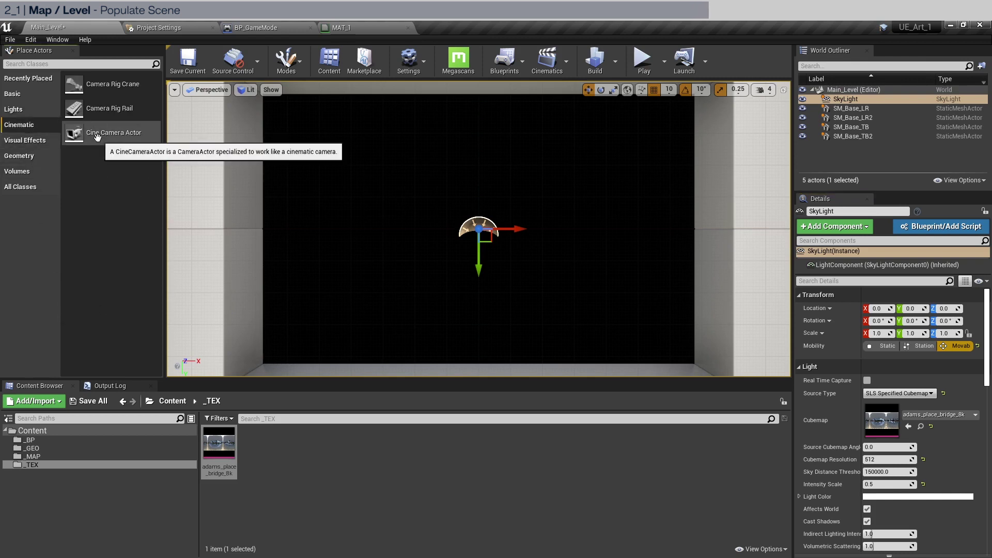
{"action": "left_click_drag", "start_coordinate": [77, 133], "coordinate": [467, 219]}
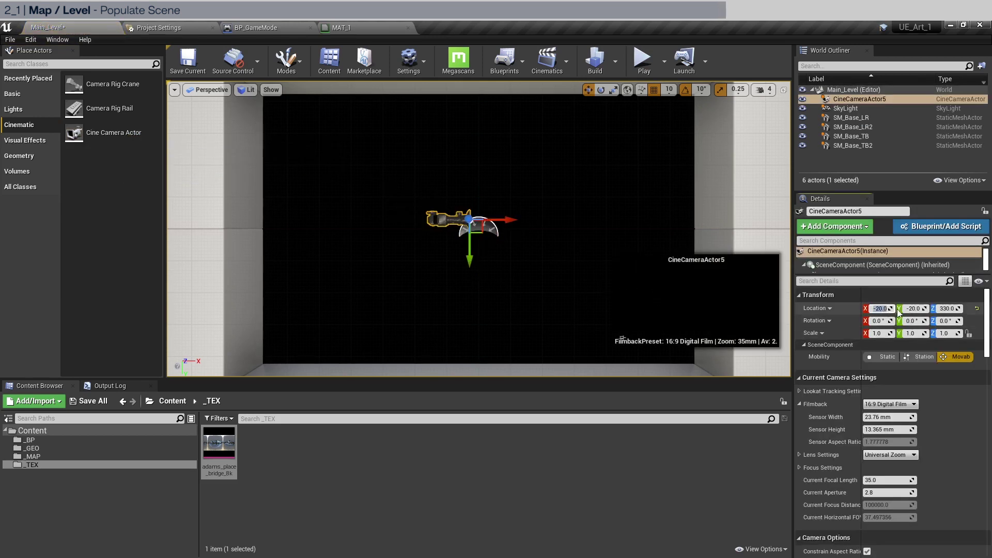
{"action": "type", "text": "0"}
{"action": "left_click", "coordinate": [915, 309]}
{"action": "type", "text": "0"}
{"action": "left_click", "coordinate": [948, 309]}
{"action": "type", "text": "0"}
{"action": "key", "text": "Return"}
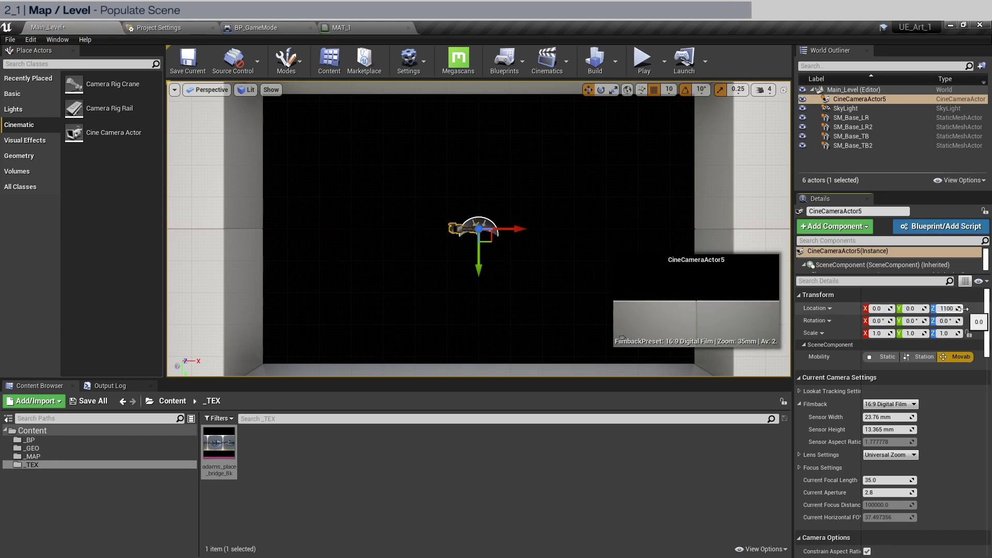
{"action": "key", "text": "Return"}
Rotate the cine camera to X -90 and Y -90 degrees
{"action": "left_click", "coordinate": [877, 323]}
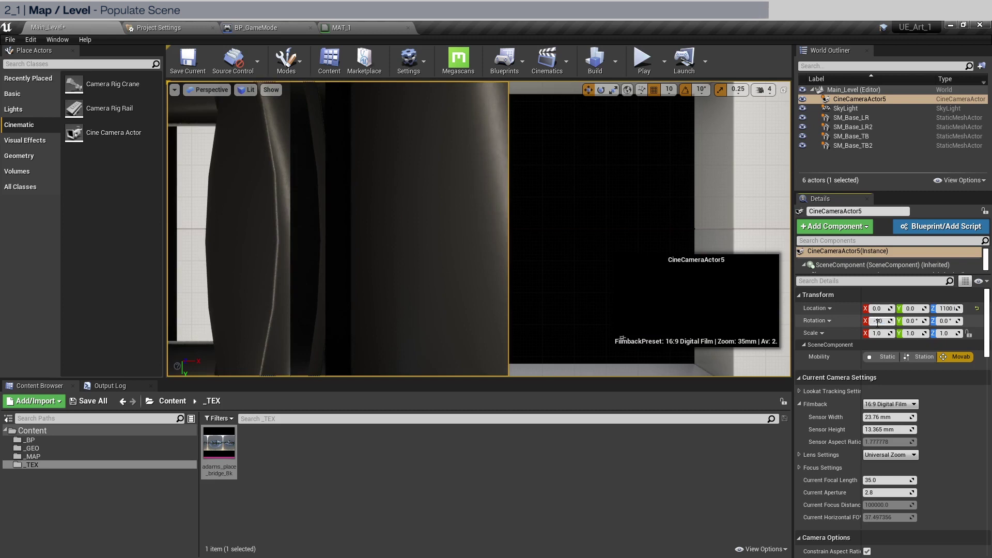
{"action": "type", "text": "-90"}
{"action": "key", "text": "Return"}
{"action": "left_click", "coordinate": [913, 321]}
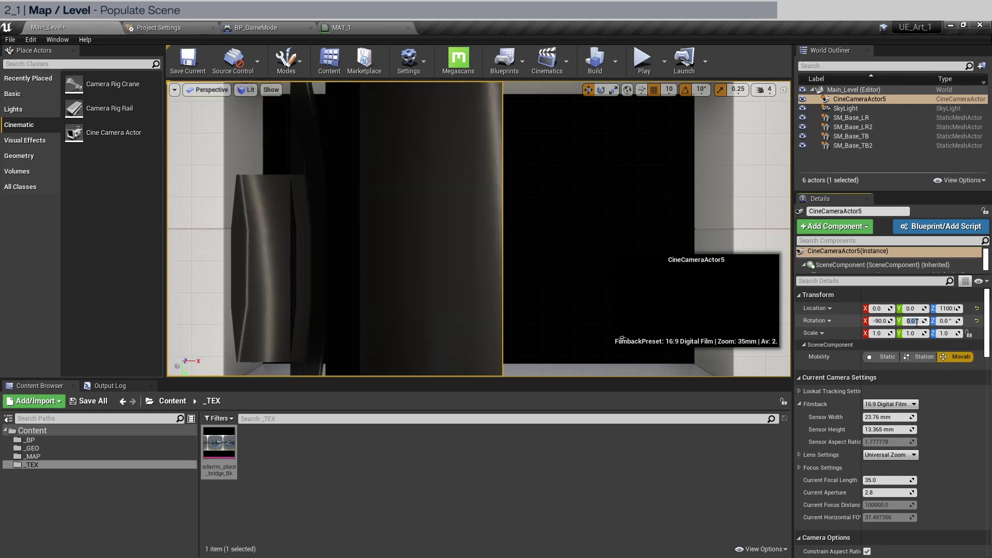
{"action": "type", "text": "-90"}
{"action": "key", "text": "Return"}
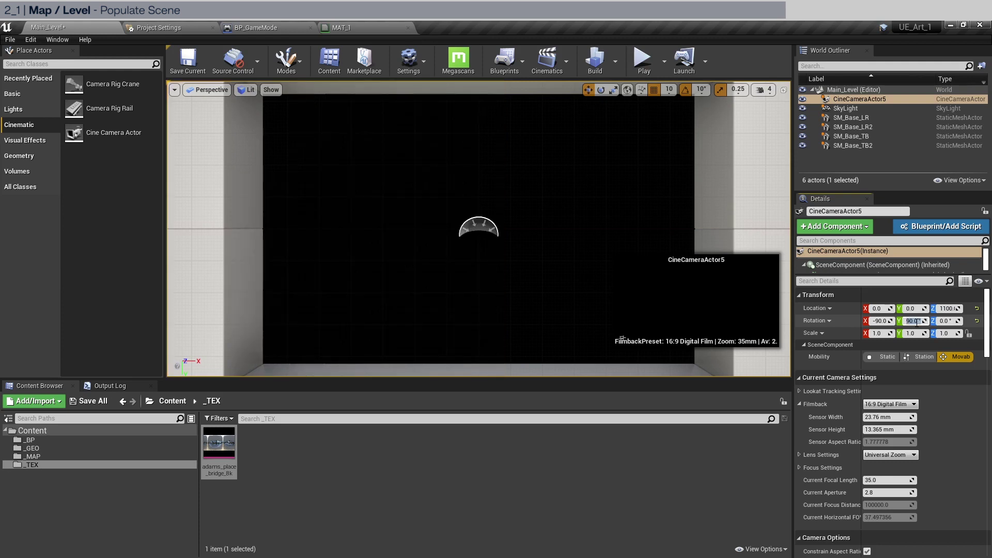
Set the cine camera's filmback sensor width to 32 mm and sensor height to 20 mm
{"action": "left_click", "coordinate": [799, 404]}
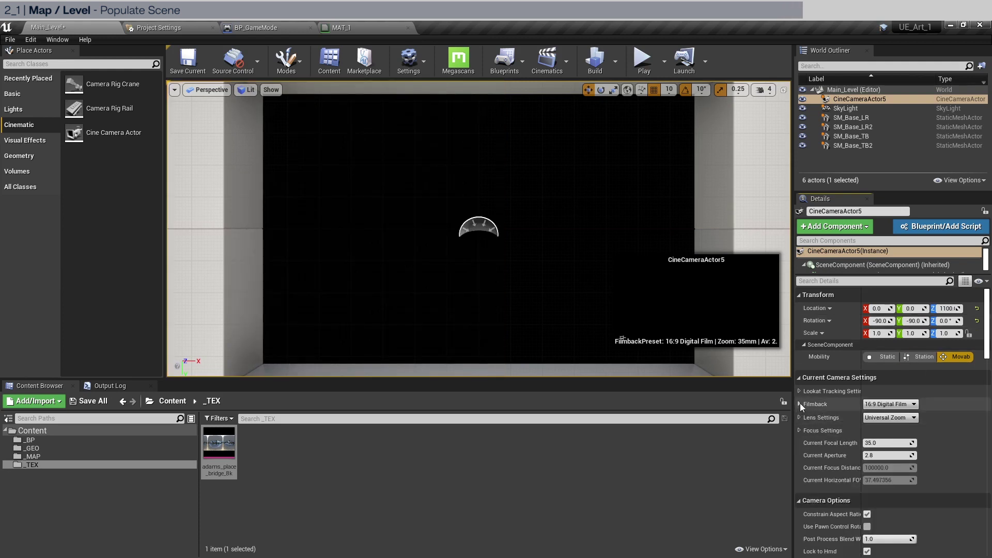
{"action": "left_click", "coordinate": [800, 404]}
{"action": "left_click", "coordinate": [891, 417]}
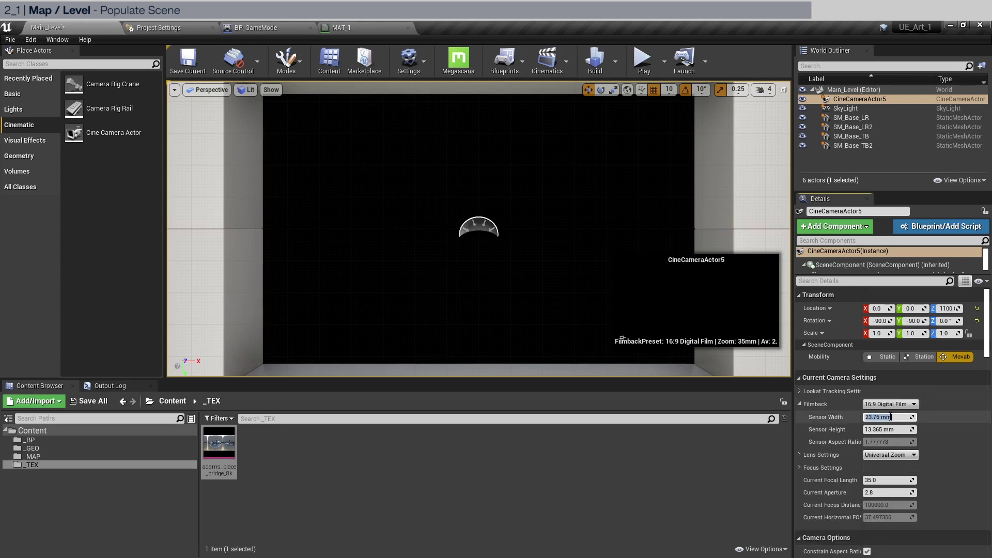
{"action": "type", "text": "32"}
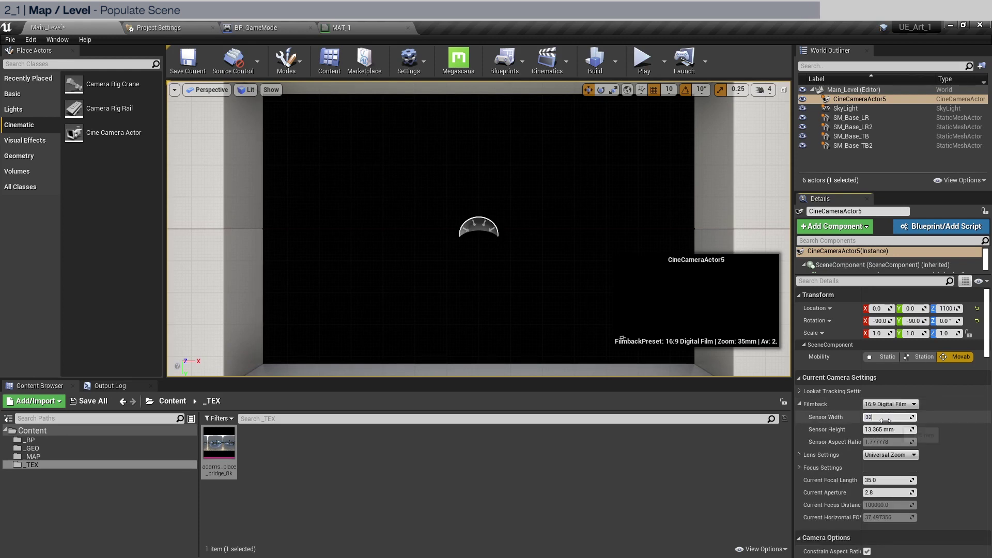
{"action": "left_click", "coordinate": [892, 429]}
{"action": "type", "text": "2"}
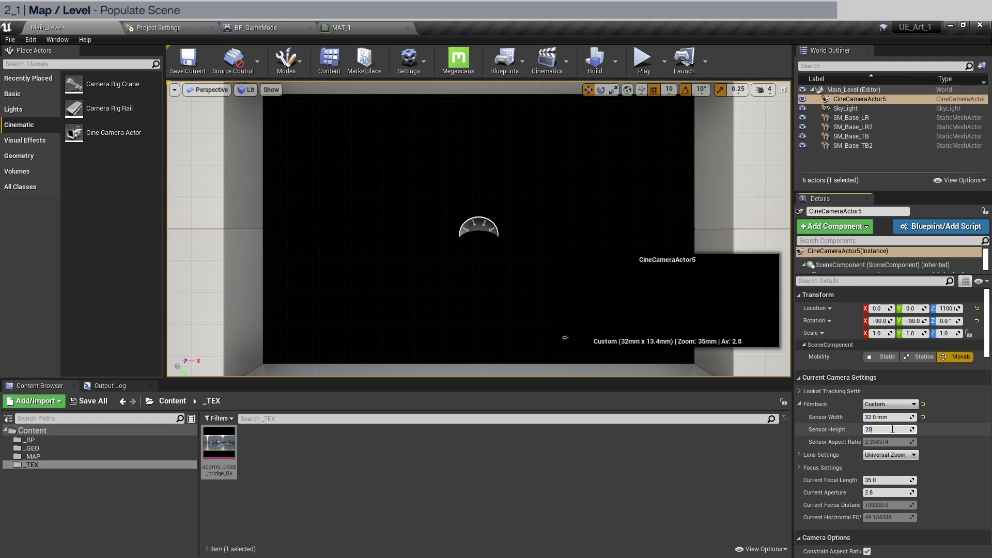
{"action": "type", "text": "0"}
{"action": "key", "text": "Return"}
Set the cine camera's Current Focal Length to 18 and Current Aperture to 1.2
{"action": "left_click", "coordinate": [897, 480]}
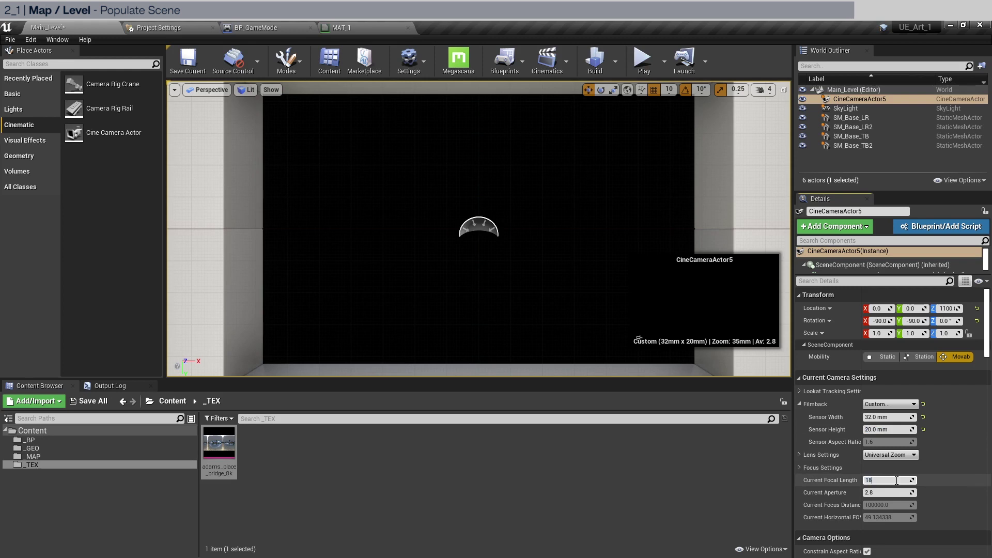
{"action": "type", "text": "18"}
{"action": "key", "text": "Tab"}
{"action": "type", "text": "1.2"}
{"action": "key", "text": "Return"}
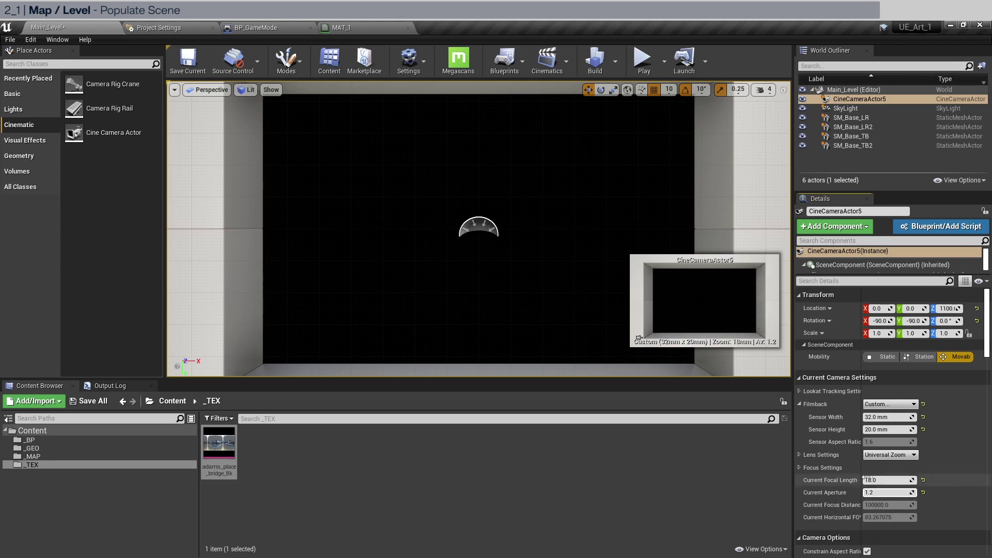
View the level through the placed cine camera and set its manual focus distance to 1100 cm
{"action": "scroll", "coordinate": [963, 480], "scroll_direction": "down", "scroll_amount": 2}
{"action": "scroll", "coordinate": [963, 480], "scroll_direction": "down", "scroll_amount": 3}
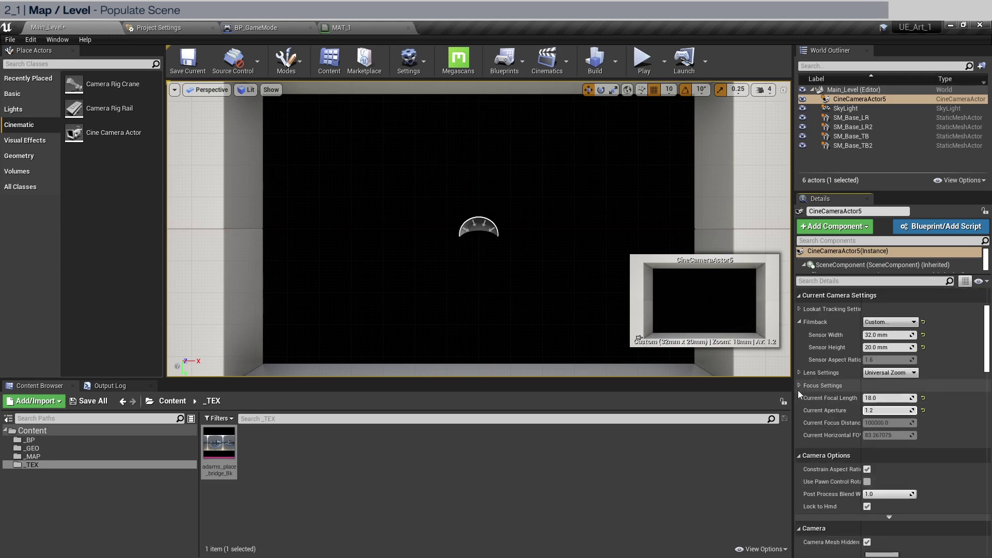
{"action": "left_click", "coordinate": [799, 386]}
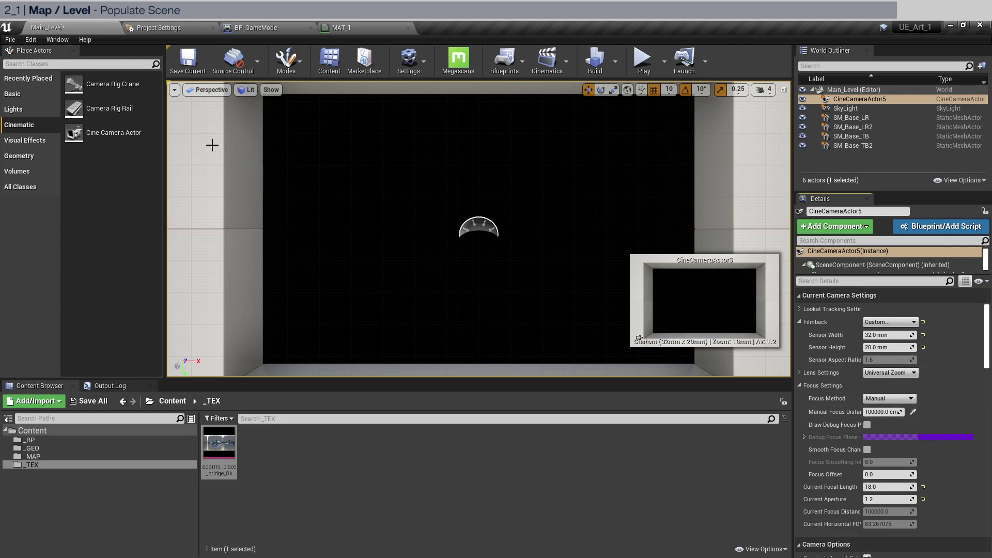
{"action": "left_click", "coordinate": [213, 95]}
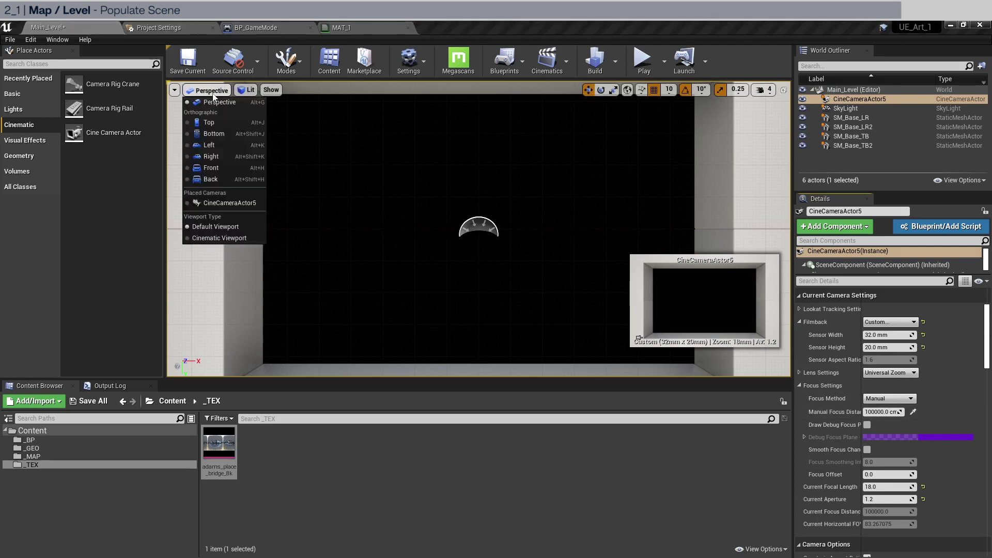
{"action": "left_click", "coordinate": [253, 200]}
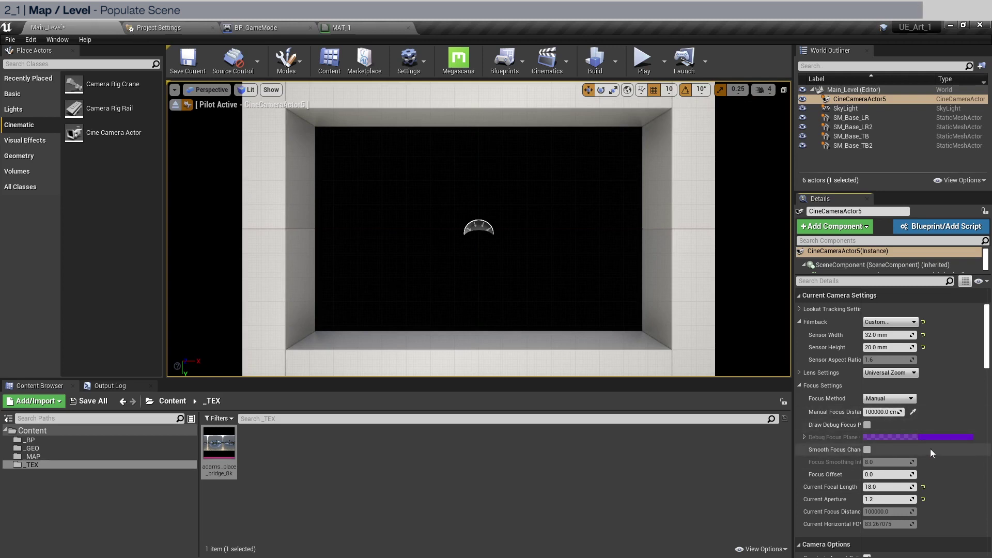
{"action": "left_click", "coordinate": [878, 411]}
{"action": "type", "text": "1100"}
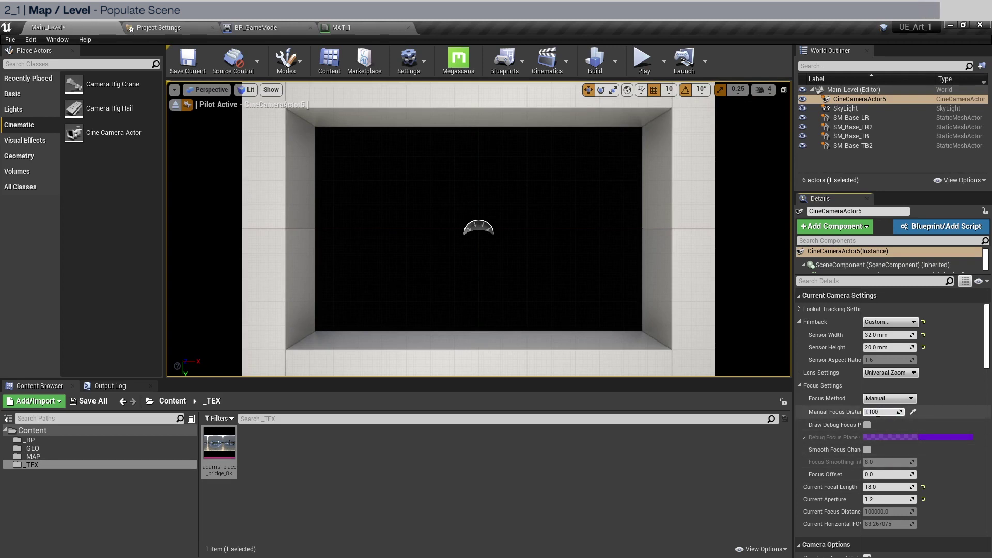
{"action": "key", "text": "Return"}
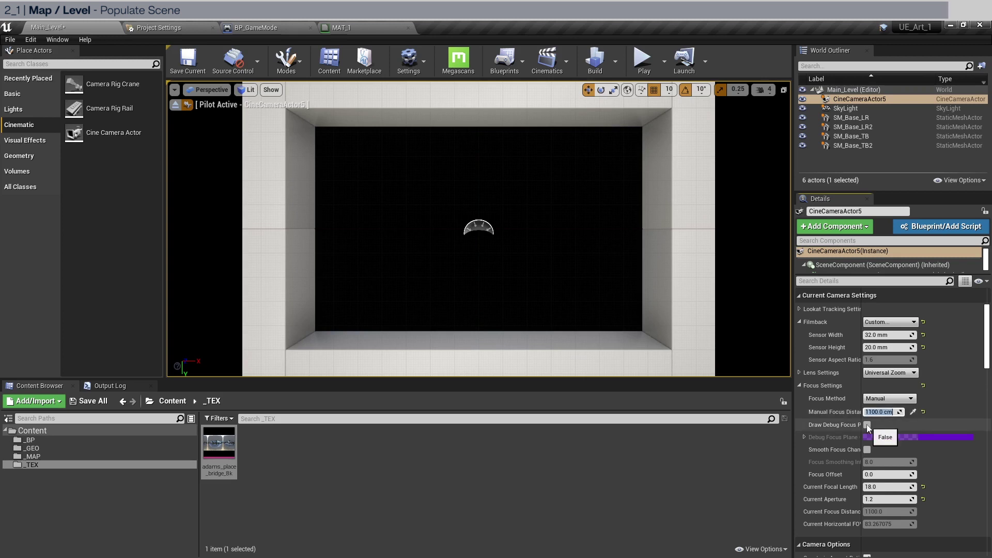
Check the camera focus by showing the debug focus plane and varying the manual focus distance, restore 1100 cm, and hide the plane
{"action": "left_click", "coordinate": [867, 425]}
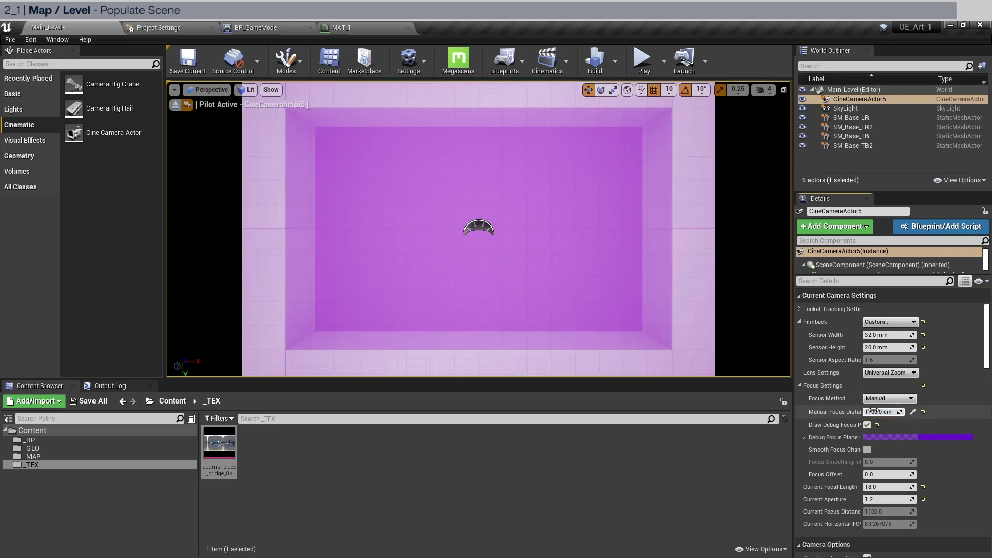
{"action": "mouse_move", "coordinate": [883, 411]}
{"action": "left_mouse_down"}
{"action": "mouse_move", "coordinate": [904, 411]}
{"action": "mouse_move", "coordinate": [877, 412]}
{"action": "left_mouse_up"}
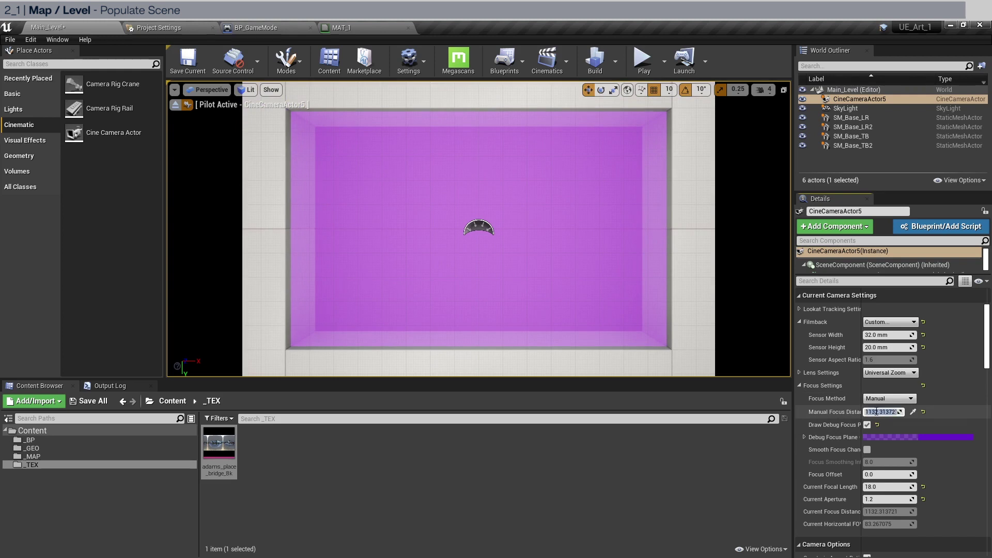
{"action": "type", "text": "1100"}
{"action": "key", "text": "Return"}
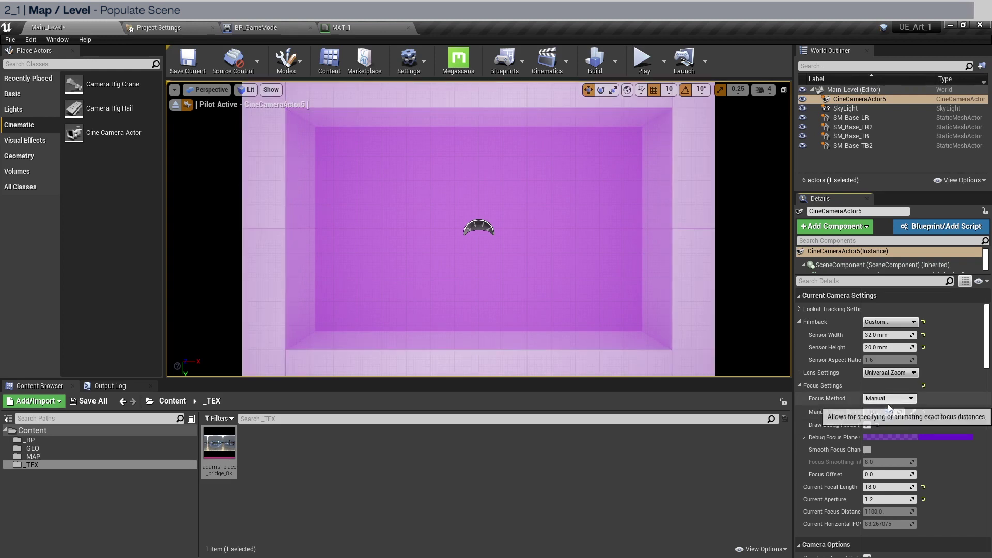
{"action": "left_click", "coordinate": [868, 424]}
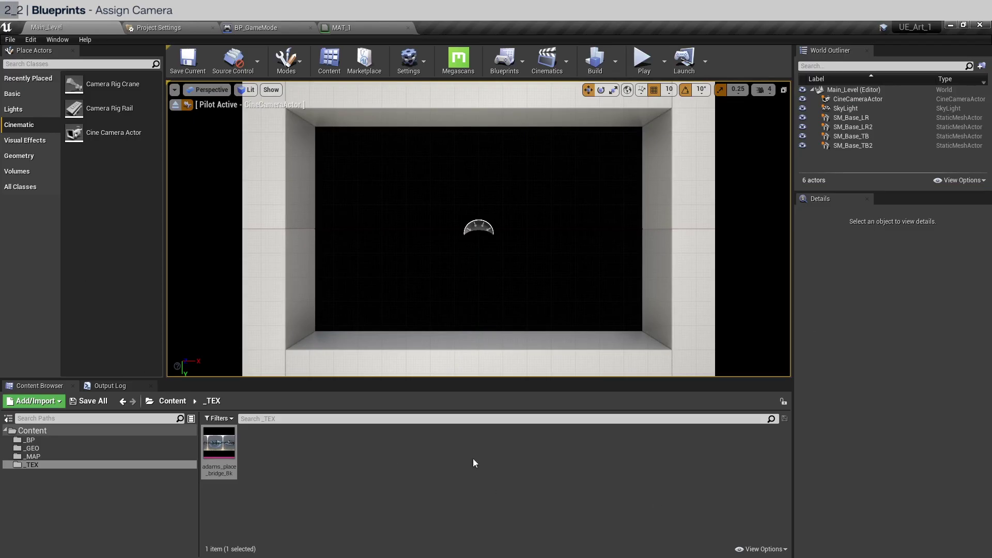
Play-test the level briefly and open its level blueprint with the CineCameraActor selected
{"action": "left_click", "coordinate": [643, 62]}
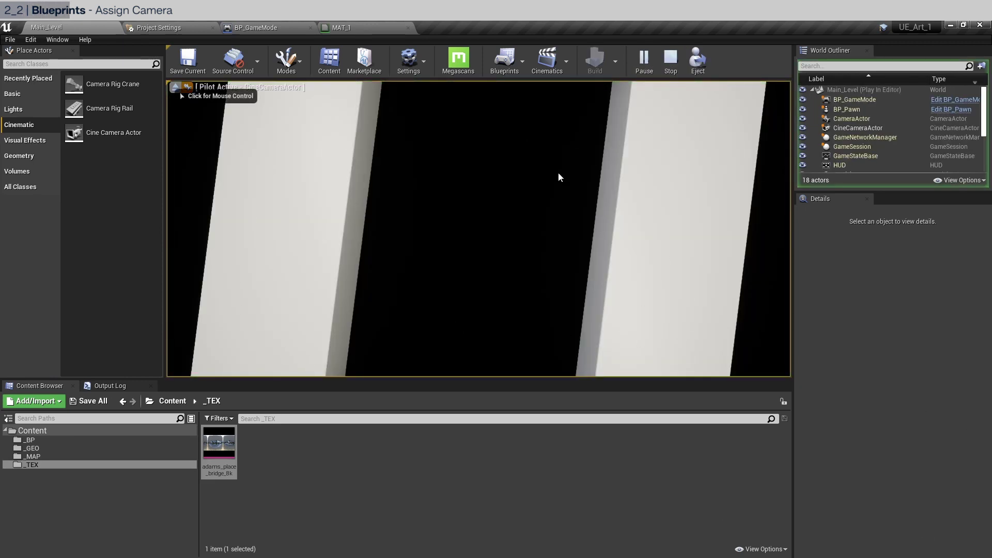
{"action": "left_click", "coordinate": [673, 61]}
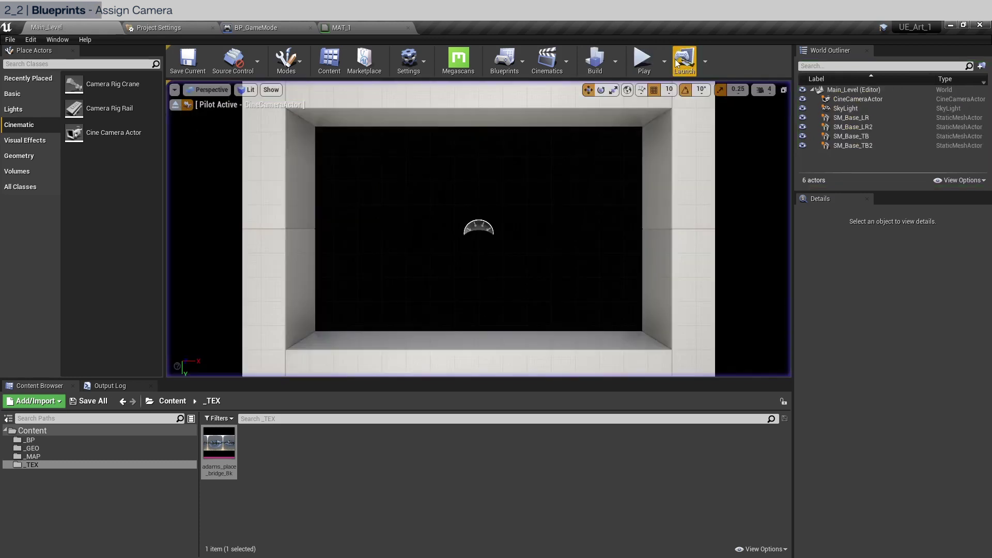
{"action": "left_click", "coordinate": [868, 100]}
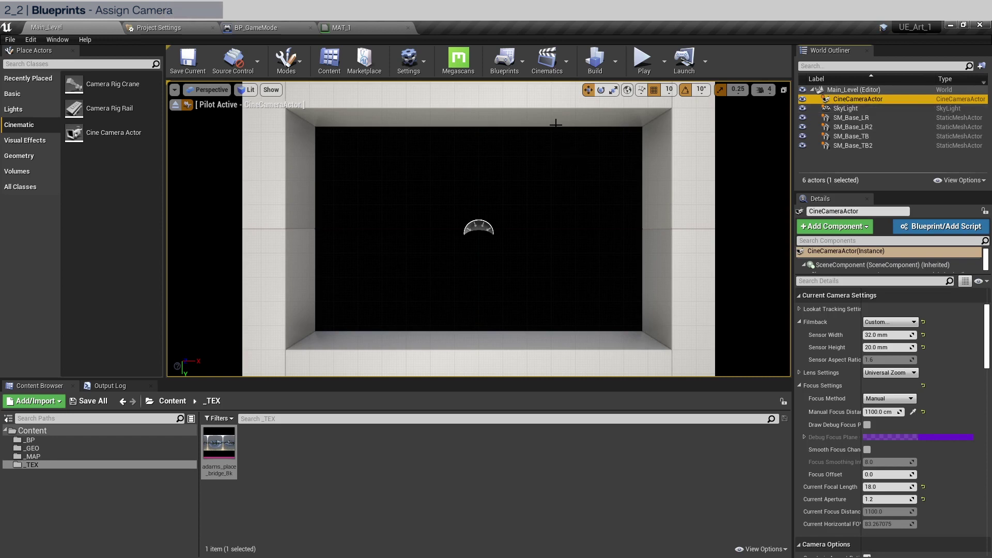
{"action": "left_click", "coordinate": [514, 65]}
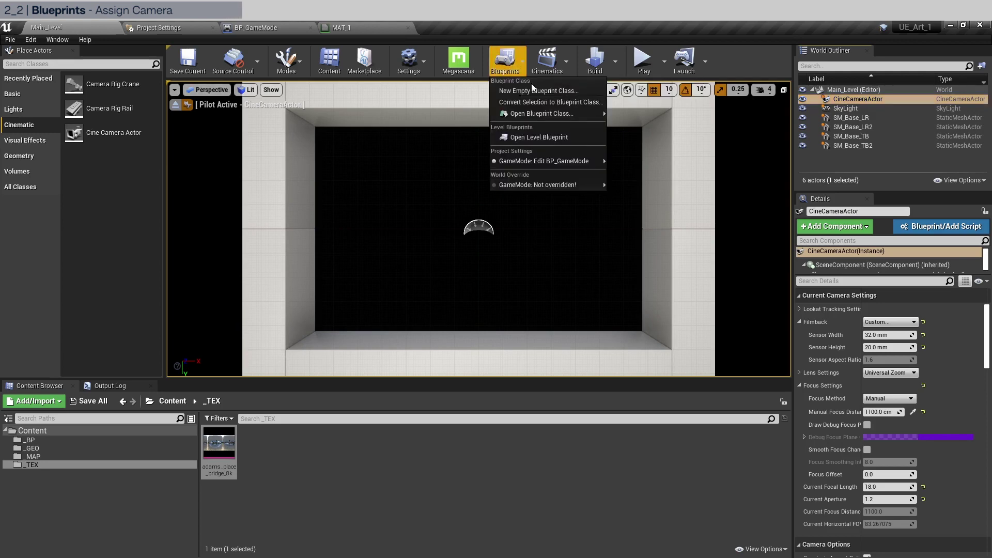
{"action": "left_click", "coordinate": [567, 139]}
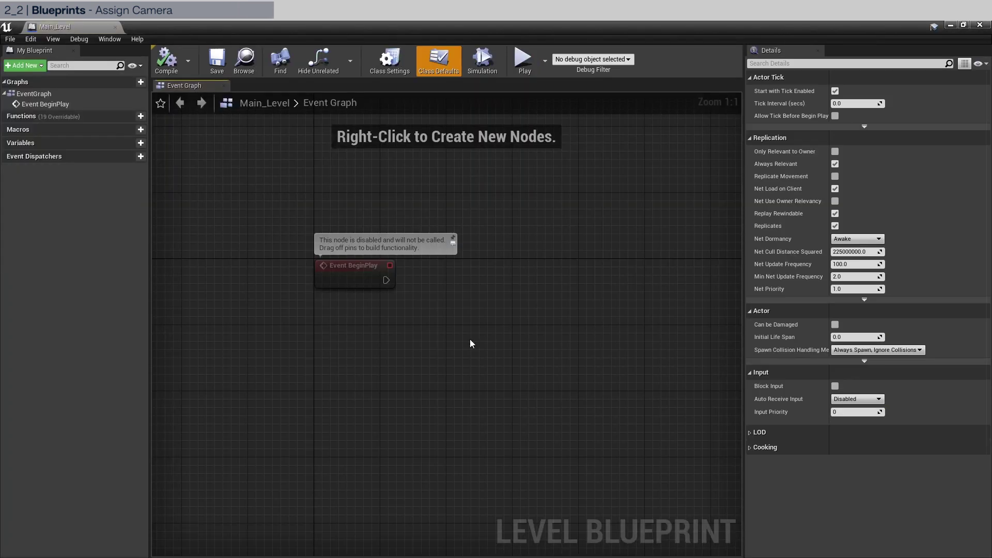
Add a Get Player Controller node to the event graph and place it directly below Event BeginPlay
{"action": "right_click", "coordinate": [416, 398]}
{"action": "type", "text": "get"}
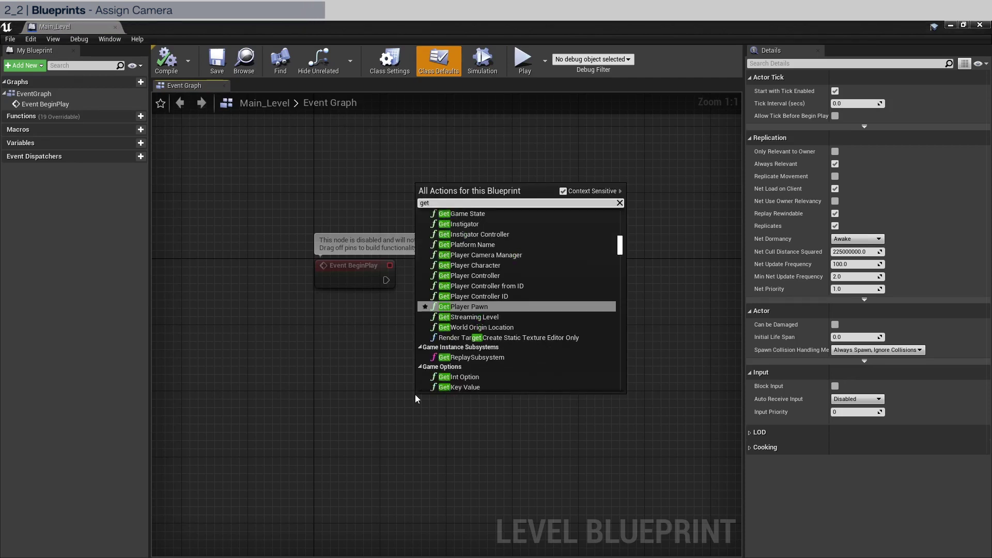
{"action": "type", "text": " player controller"}
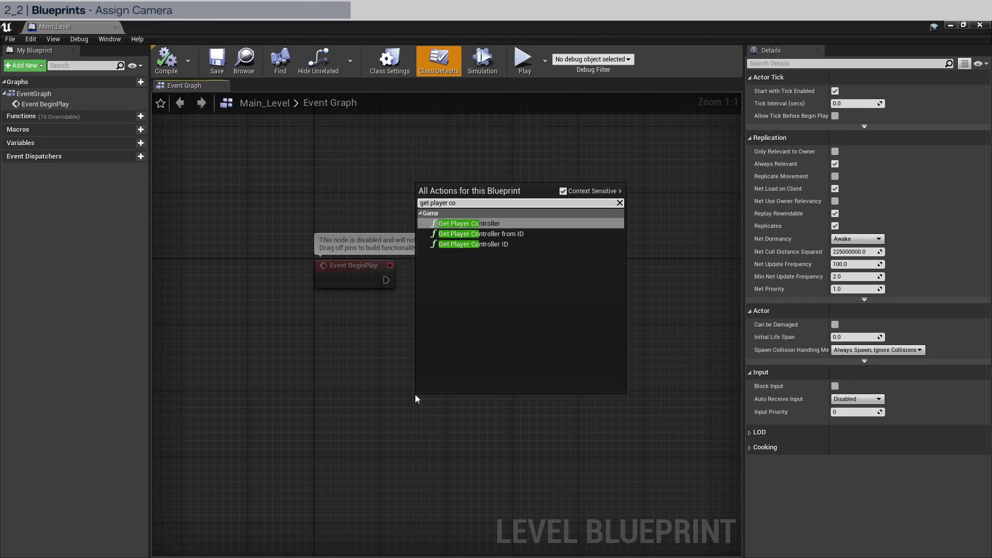
{"action": "key", "text": "Return"}
{"action": "left_click_drag", "start_coordinate": [459, 401], "coordinate": [359, 310]}
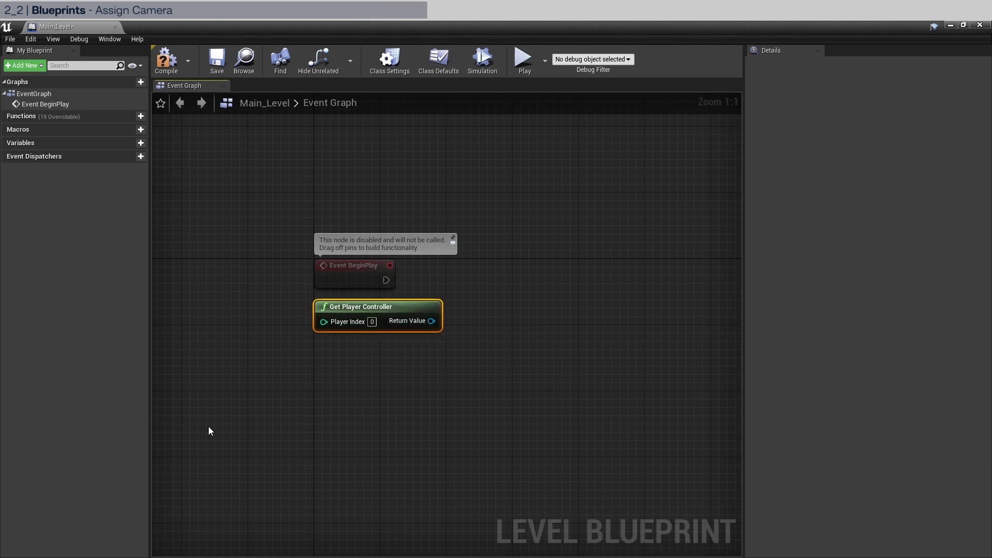
{"action": "left_click", "coordinate": [410, 365]}
Dock the level blueprint editor in the main window and add a CineCameraActor reference node below Get Player Controller
{"action": "left_click_drag", "start_coordinate": [52, 26], "coordinate": [476, 20]}
{"action": "left_click", "coordinate": [67, 24]}
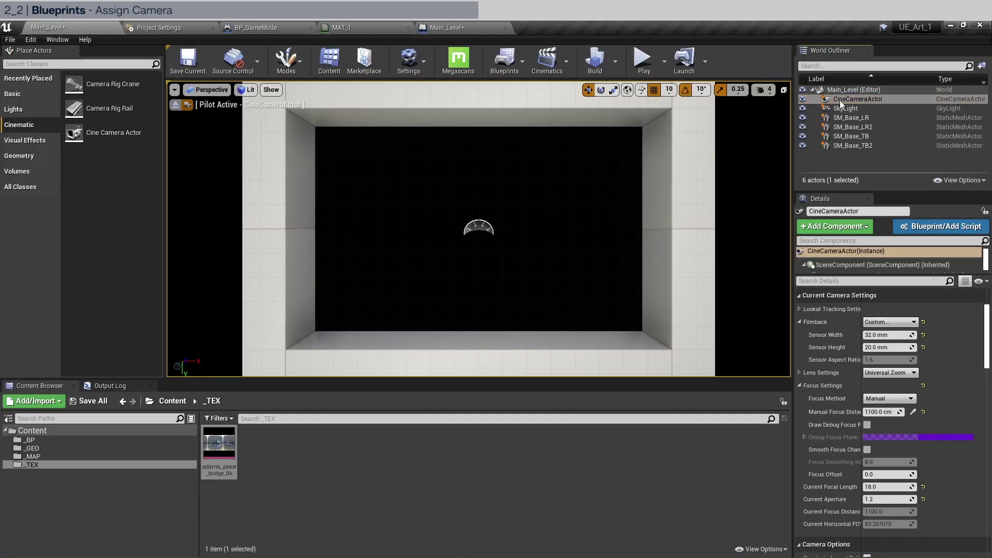
{"action": "left_click", "coordinate": [450, 24]}
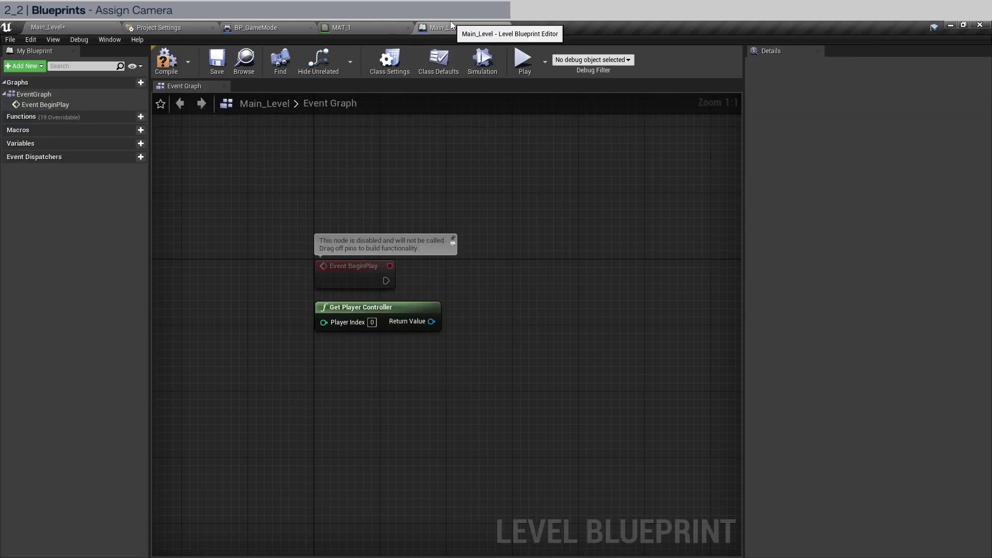
{"action": "right_click", "coordinate": [351, 378]}
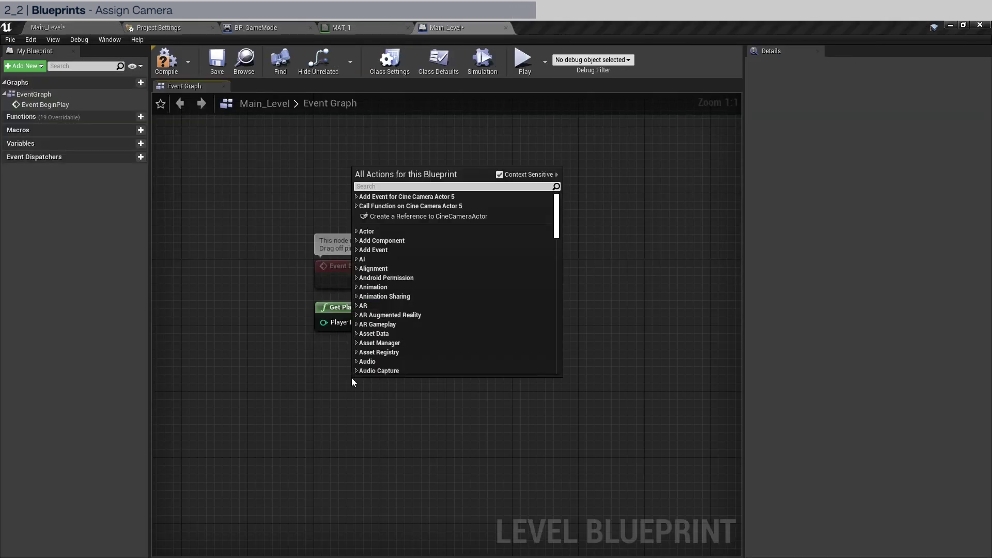
{"action": "left_click", "coordinate": [475, 216]}
{"action": "left_click_drag", "start_coordinate": [414, 387], "coordinate": [421, 353]}
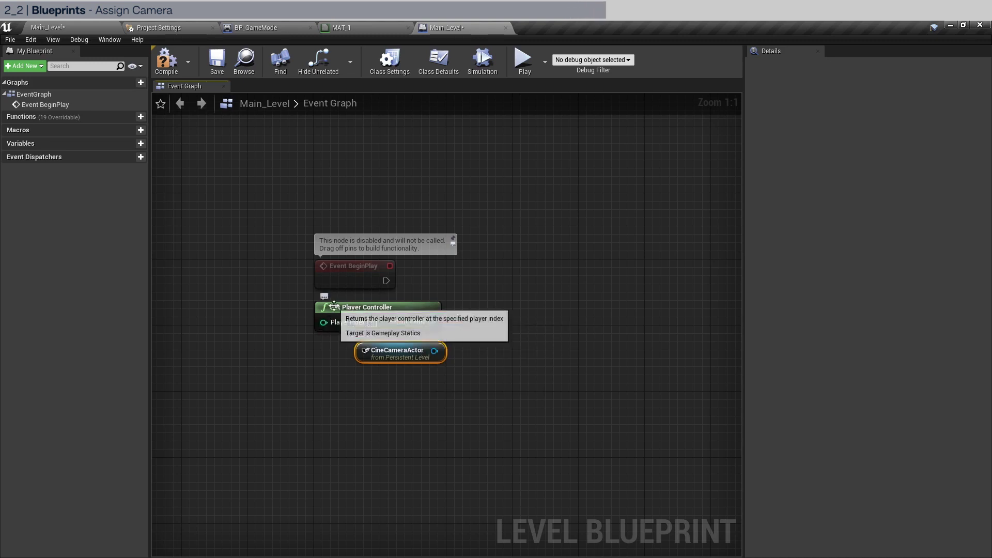
Add a Set View Target with Blend node from Get Player Controller's return value and place it beside the other nodes
{"action": "left_click_drag", "start_coordinate": [432, 322], "coordinate": [488, 289]}
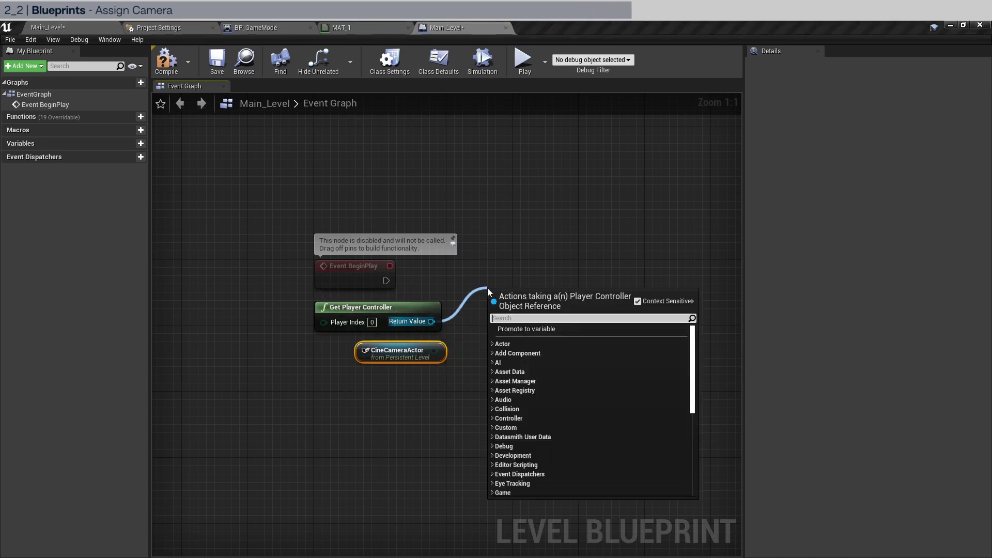
{"action": "type", "text": "set targe"}
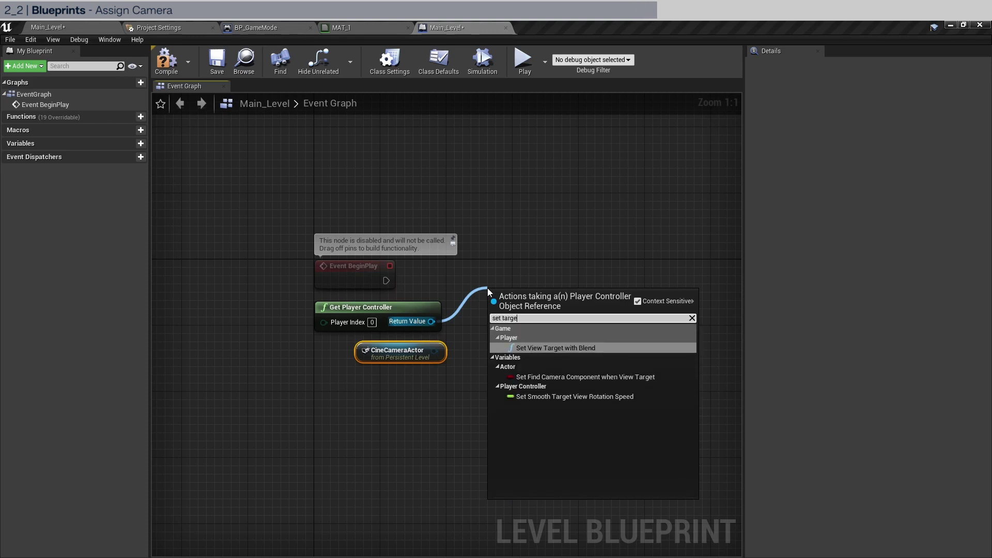
{"action": "type", "text": "t"}
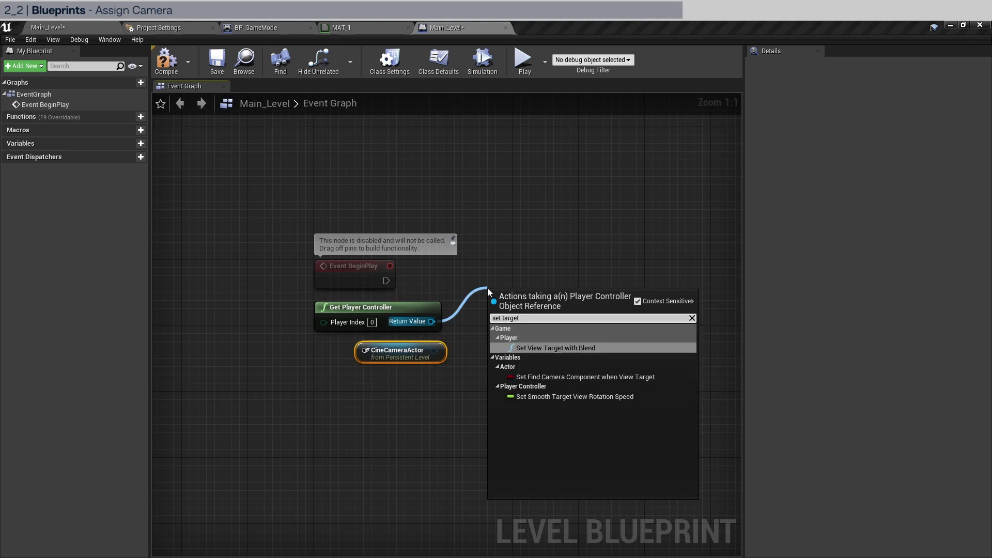
{"action": "key", "text": "Return"}
{"action": "left_click_drag", "start_coordinate": [503, 280], "coordinate": [503, 271]}
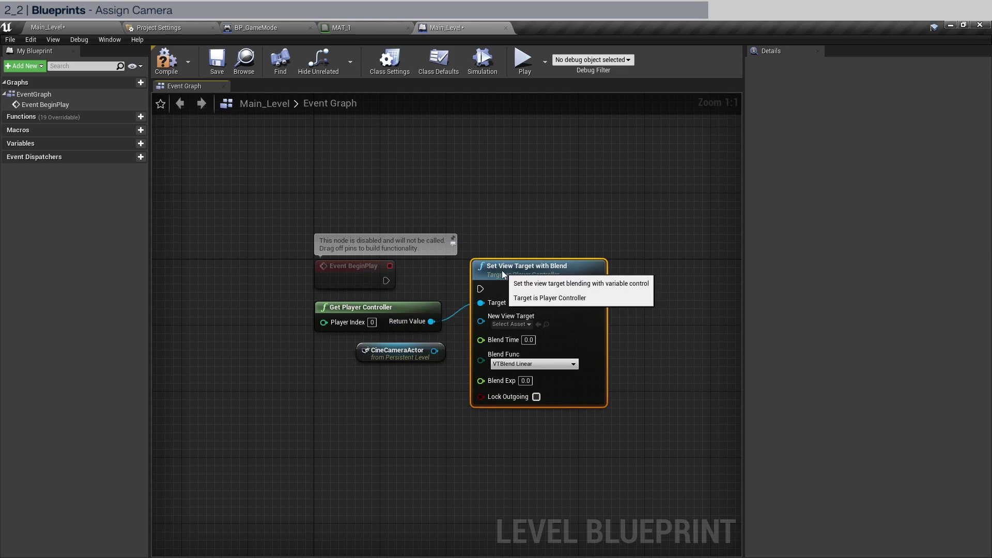
Connect Event BeginPlay's execution to Set View Target with Blend and wire the CineCameraActor reference to New View Target
{"action": "left_click_drag", "start_coordinate": [386, 281], "coordinate": [481, 289]}
{"action": "left_click", "coordinate": [356, 266]}
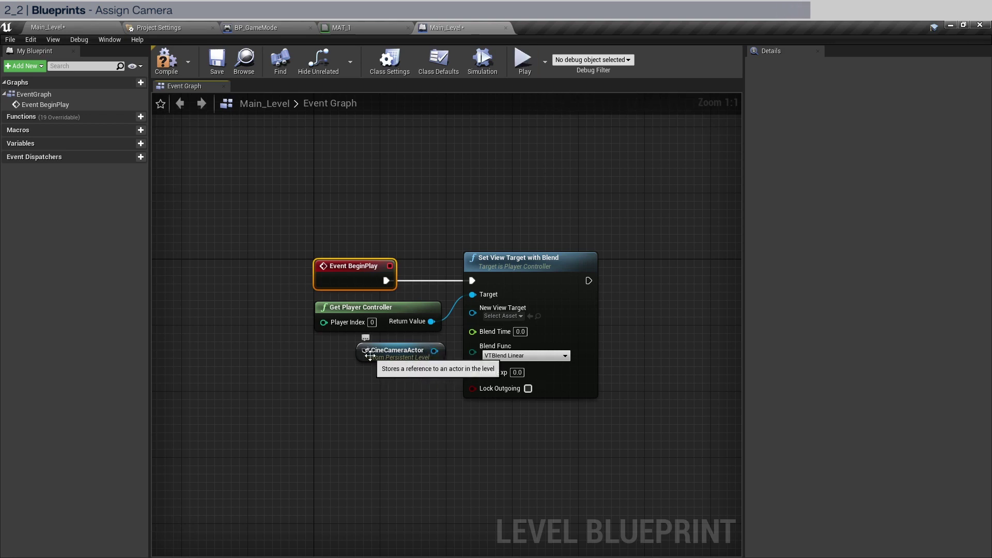
{"action": "left_click_drag", "start_coordinate": [434, 352], "coordinate": [472, 313]}
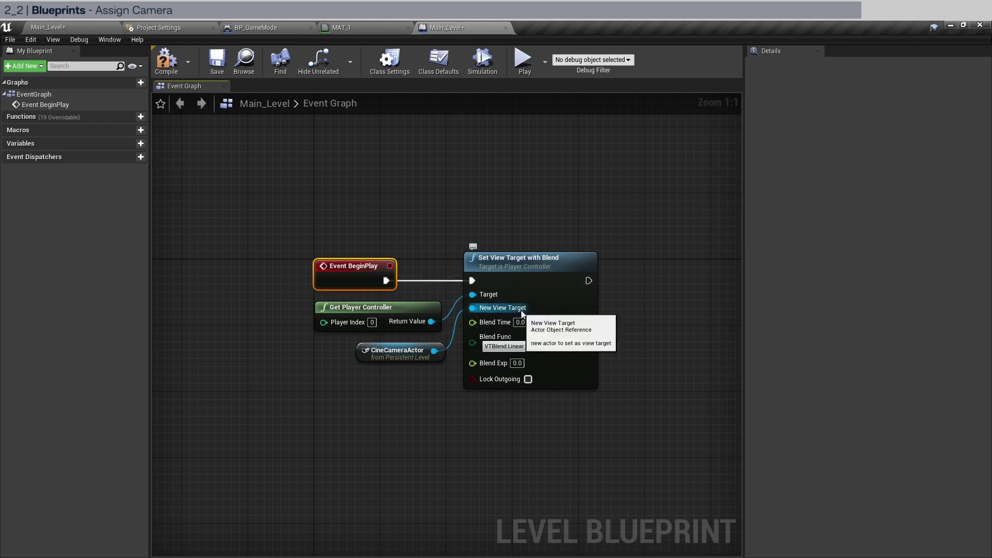
Compile and save the level blueprint, and play-test Main_Level from the level editor
{"action": "left_click", "coordinate": [167, 61]}
{"action": "left_click", "coordinate": [217, 61]}
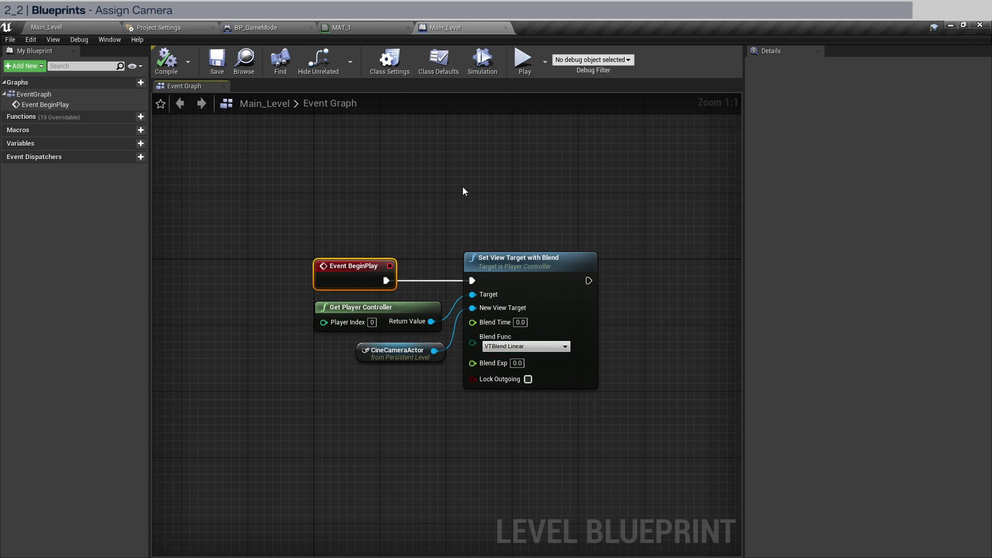
{"action": "left_click", "coordinate": [81, 22]}
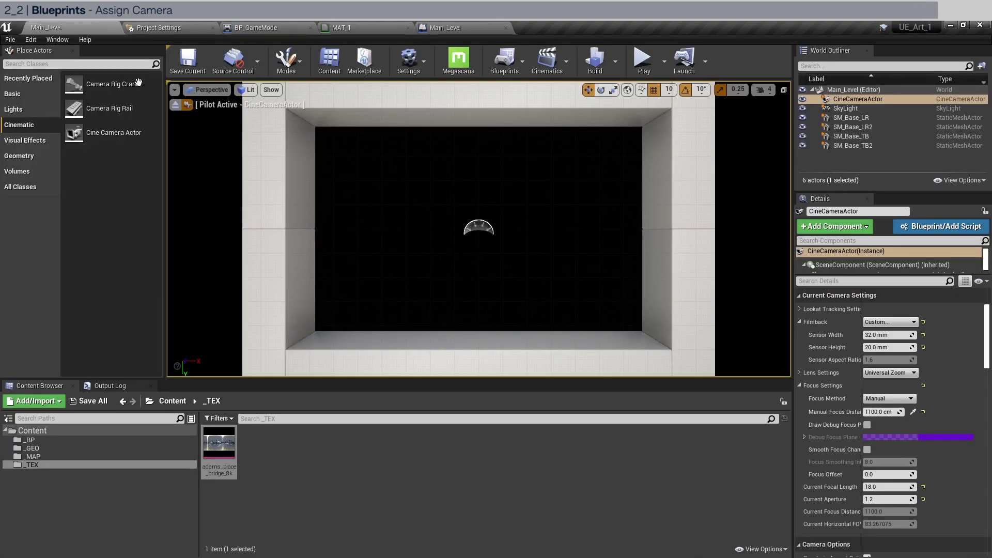
{"action": "left_click", "coordinate": [643, 71]}
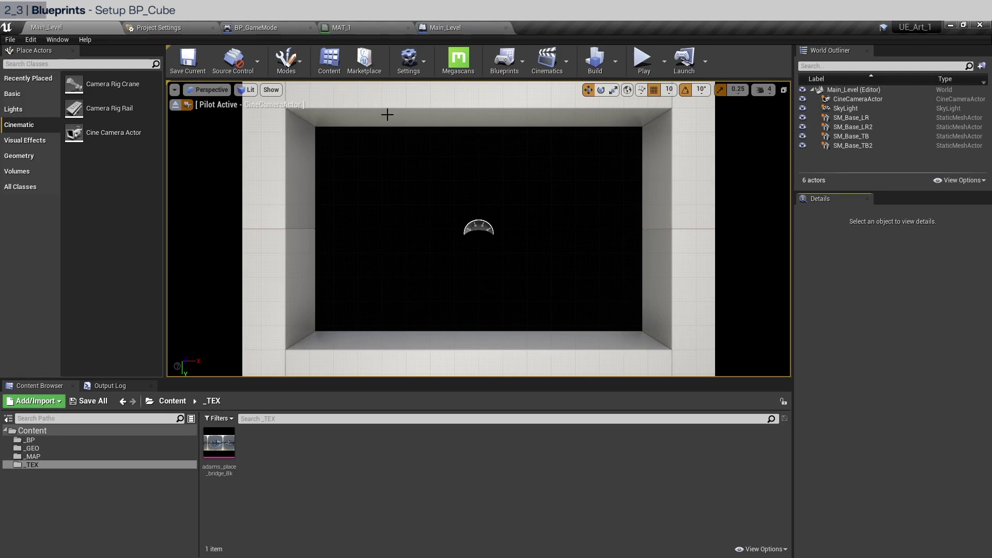
Create a folder named _GameMode inside the _BP content folder
{"action": "left_click", "coordinate": [63, 442]}
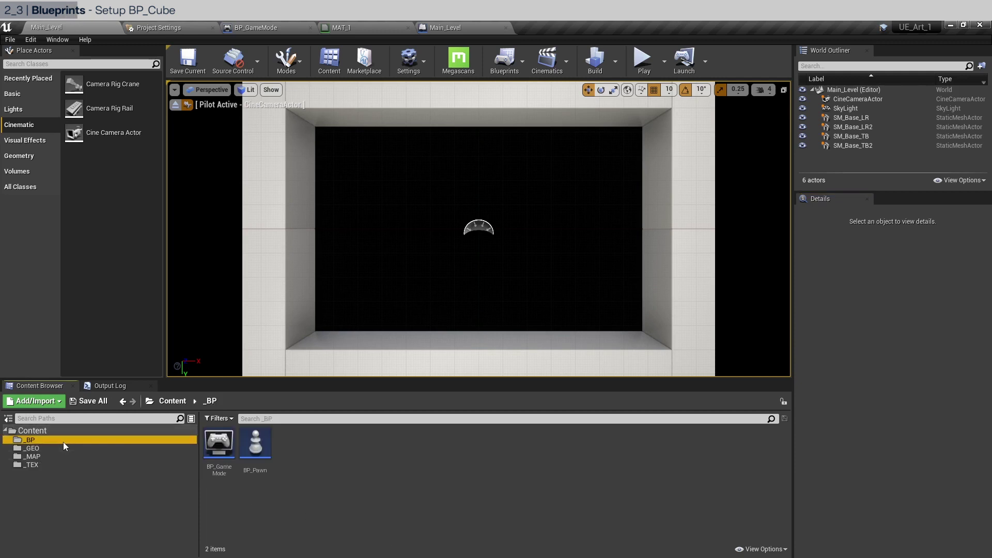
{"action": "right_click", "coordinate": [314, 456]}
{"action": "left_click", "coordinate": [342, 155]}
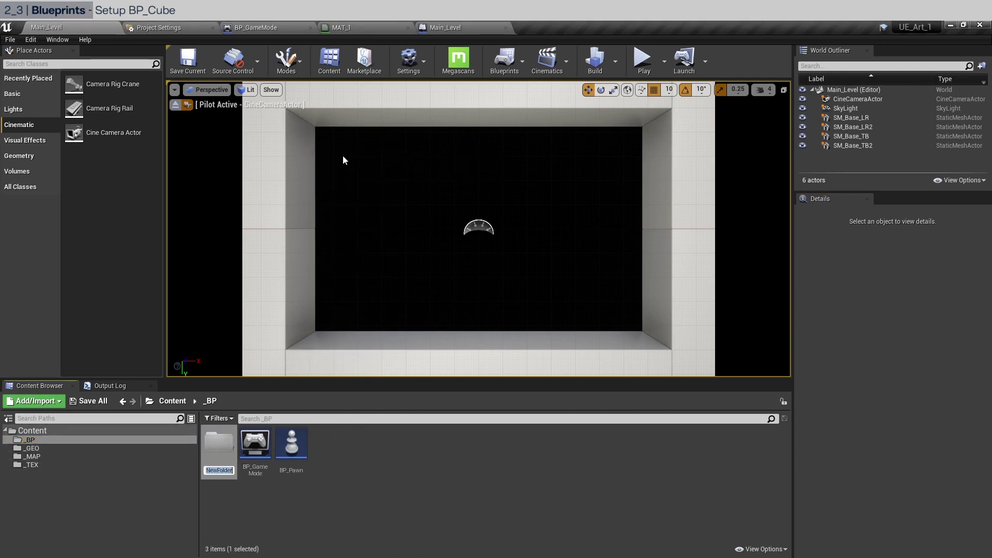
{"action": "key", "text": "BackSpace"}
{"action": "type", "text": "_Ga"}
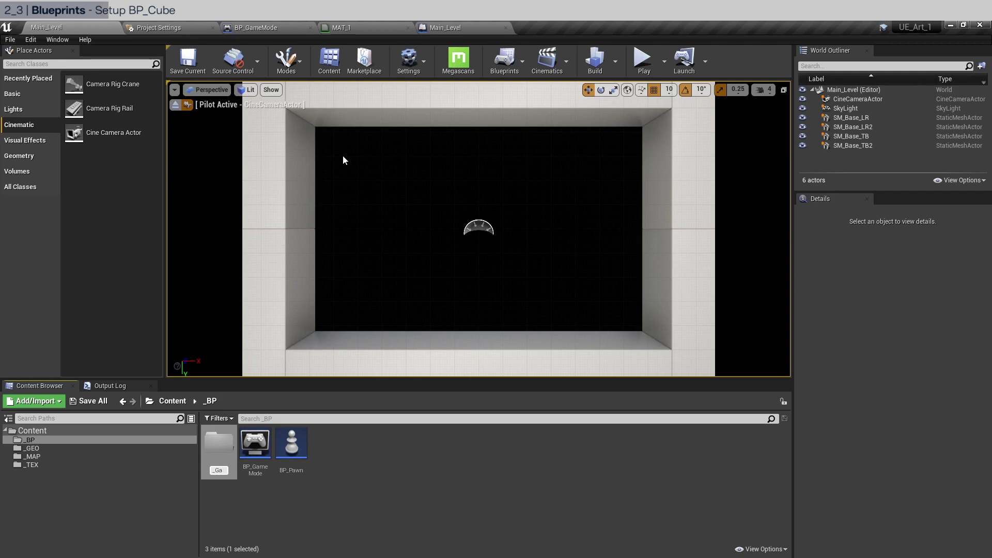
{"action": "type", "text": "meMode"}
{"action": "key", "text": "Return"}
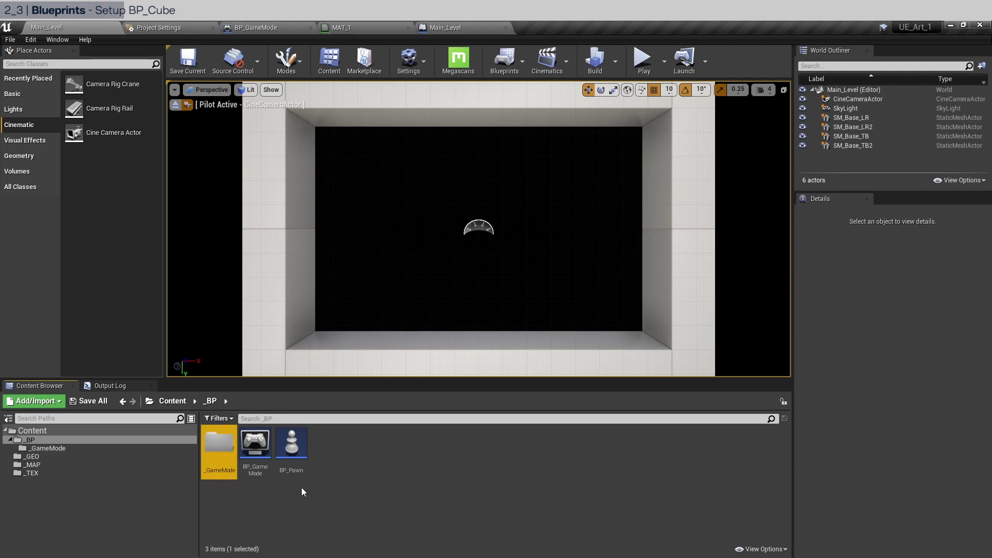
Move BP_GameMode and BP_Pawn into the _GameMode folder
{"action": "left_click", "coordinate": [267, 455]}
{"action": "left_click", "coordinate": [295, 447], "text": "ctrl"}
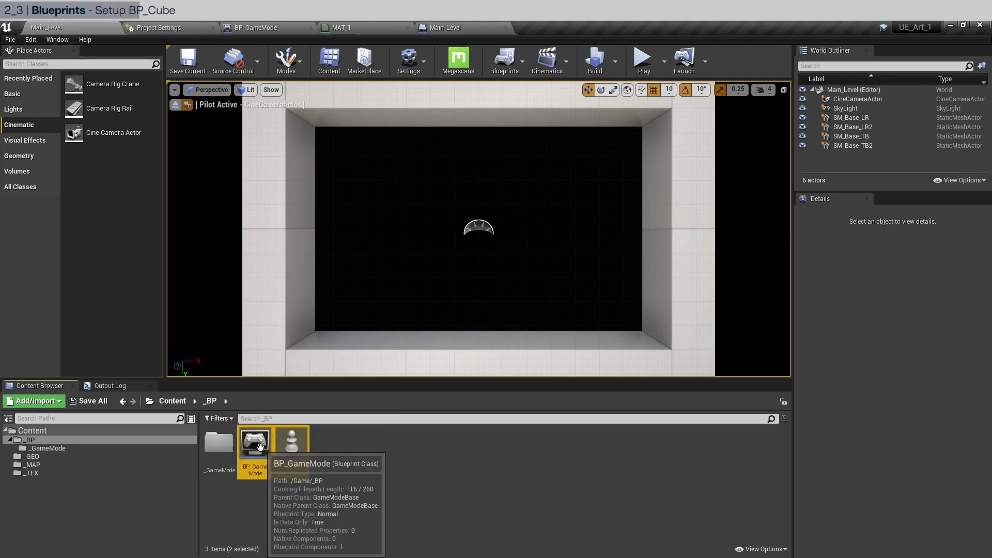
{"action": "left_click_drag", "start_coordinate": [261, 447], "coordinate": [227, 449]}
{"action": "left_click", "coordinate": [252, 459]}
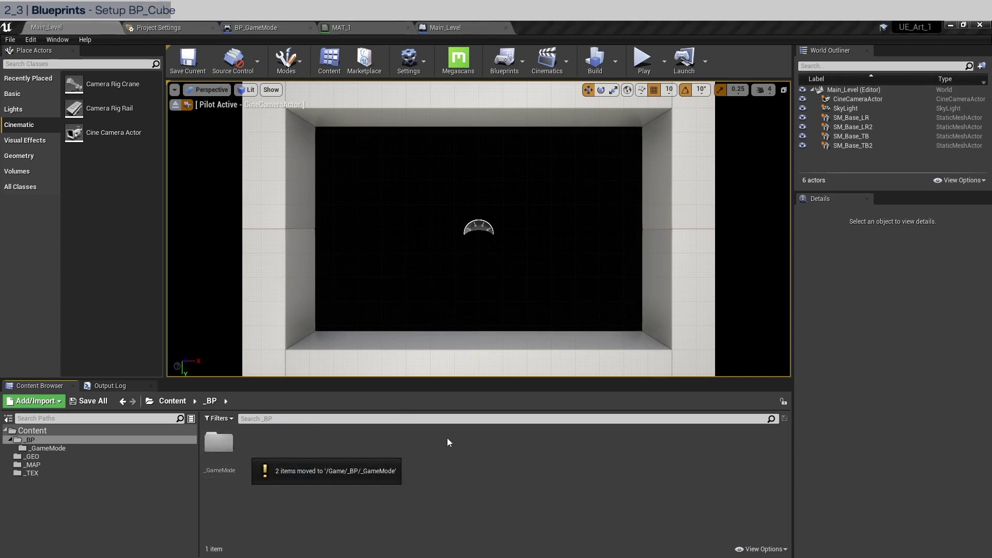
Create an Actor blueprint class named BP_Cube in the _BP folder and open it for editing
{"action": "right_click", "coordinate": [260, 448]}
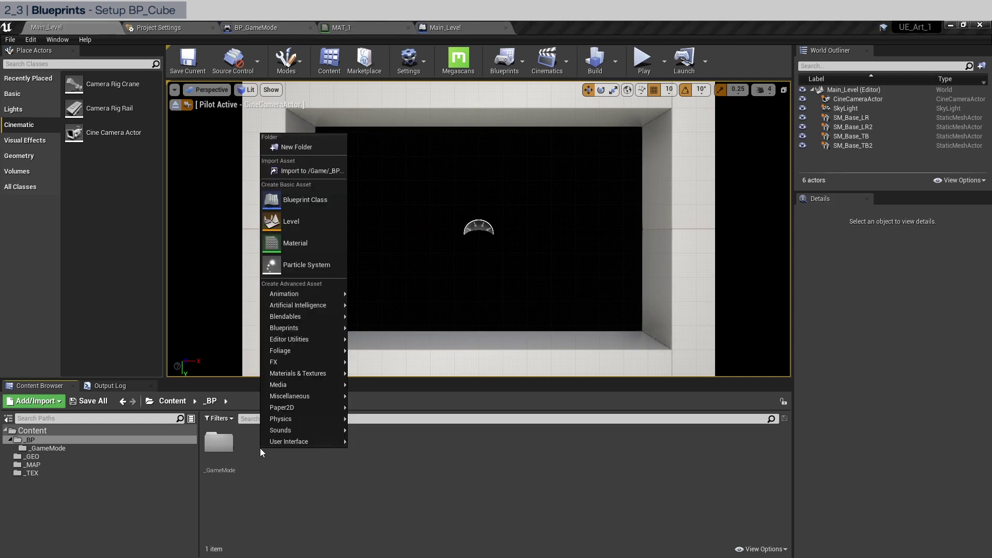
{"action": "left_click", "coordinate": [333, 203]}
{"action": "left_click", "coordinate": [410, 207]}
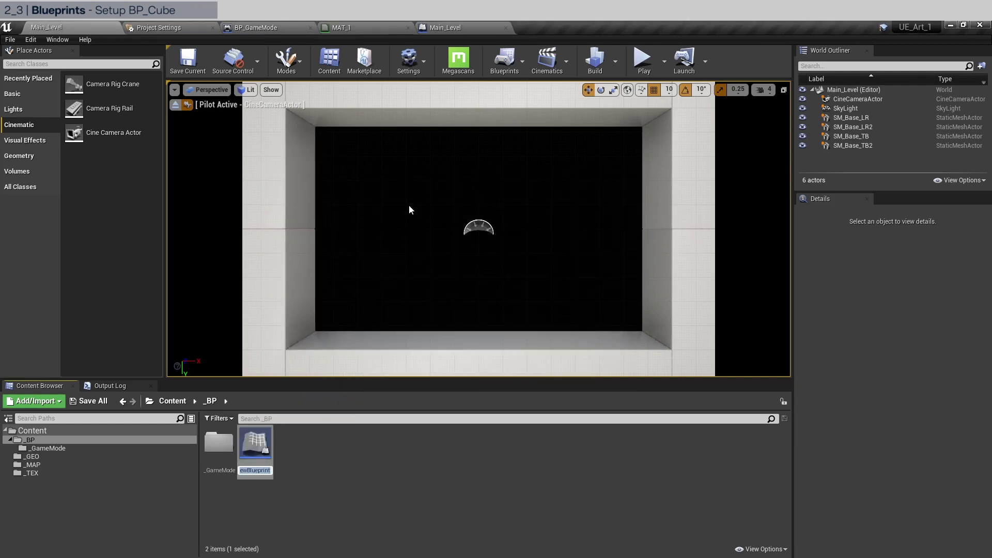
{"action": "type", "text": "BP"}
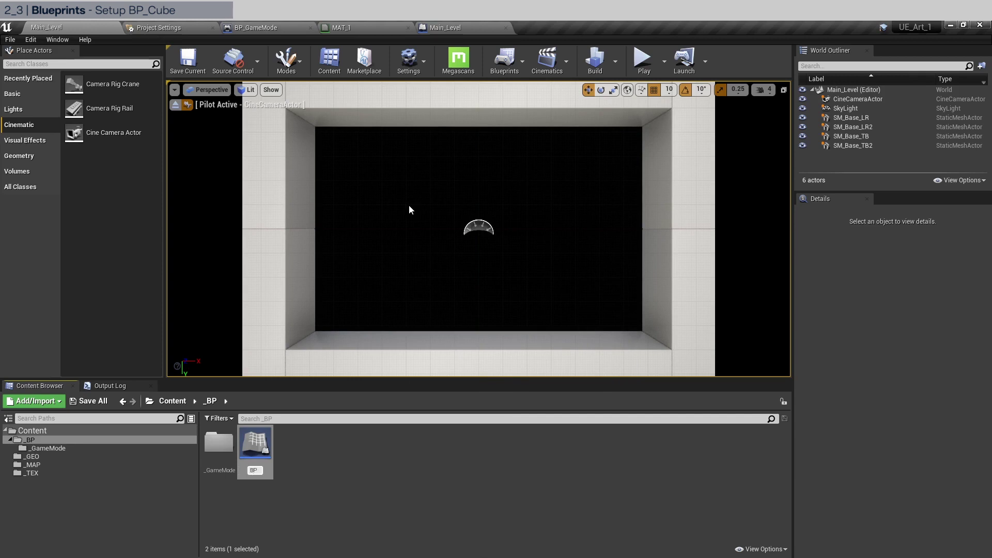
{"action": "type", "text": "_Cube"}
{"action": "key", "text": "Return"}
{"action": "double_click", "coordinate": [260, 447]}
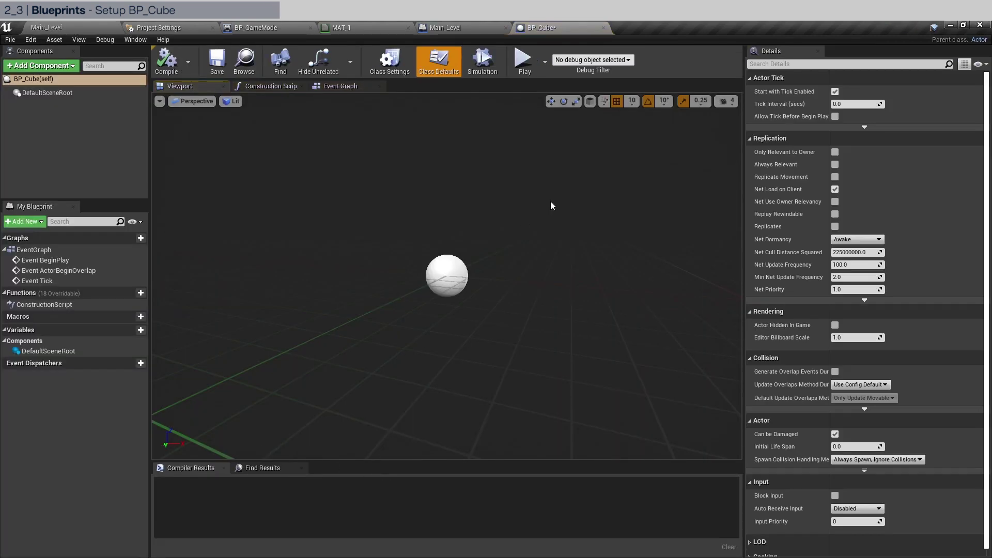
Close the BP_GameMode, MAT_1 and Main_Level blueprint editors, applying the pending changes to MAT_1
{"action": "left_click", "coordinate": [310, 28]}
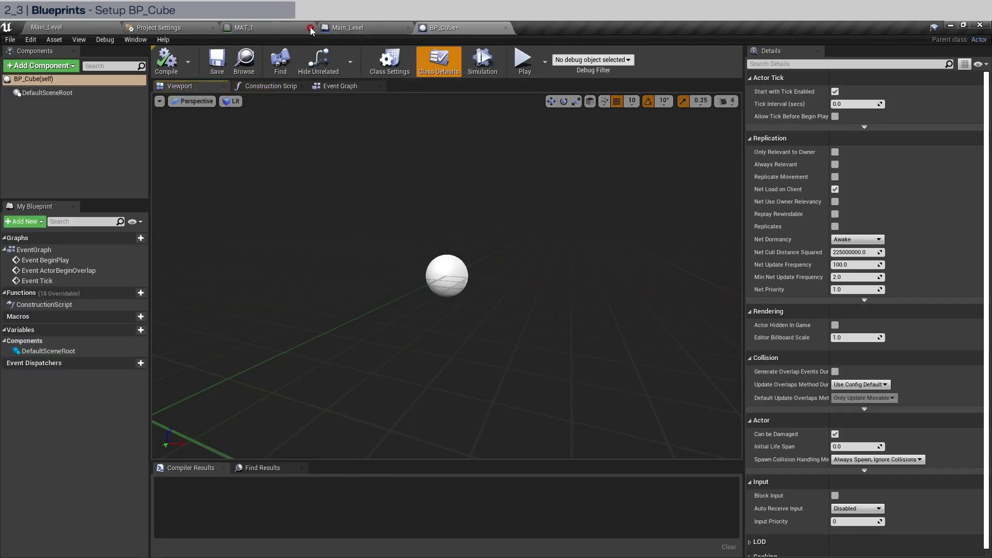
{"action": "left_click", "coordinate": [311, 28]}
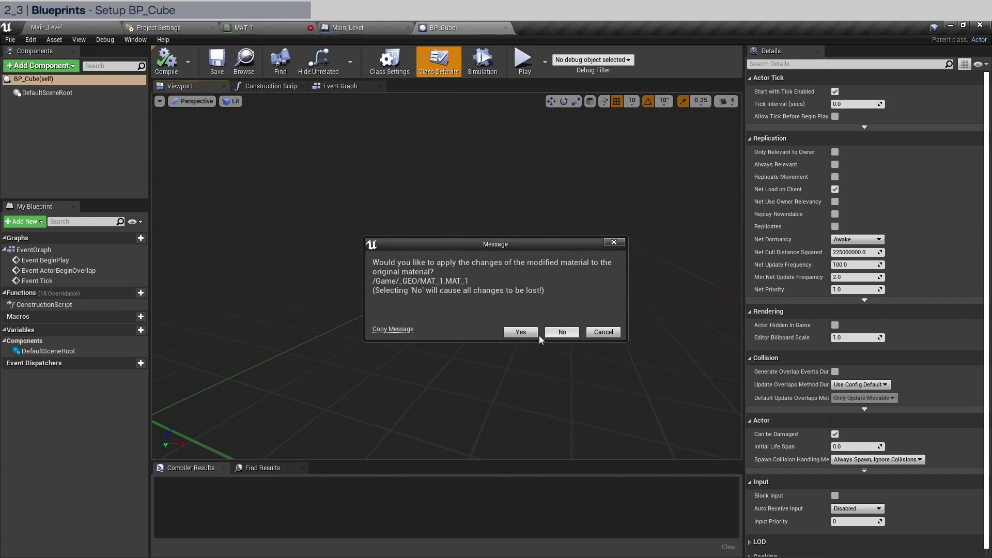
{"action": "left_click", "coordinate": [522, 332]}
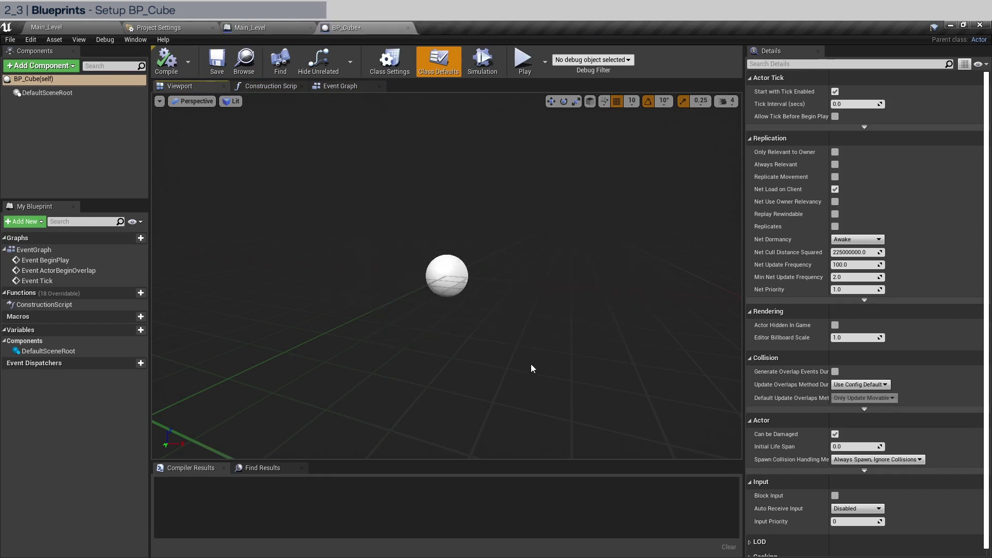
{"action": "left_click", "coordinate": [311, 28]}
Add a Scene component to BP_Cube, make it replace DefaultSceneRoot, and rename it Root
{"action": "left_click", "coordinate": [64, 67]}
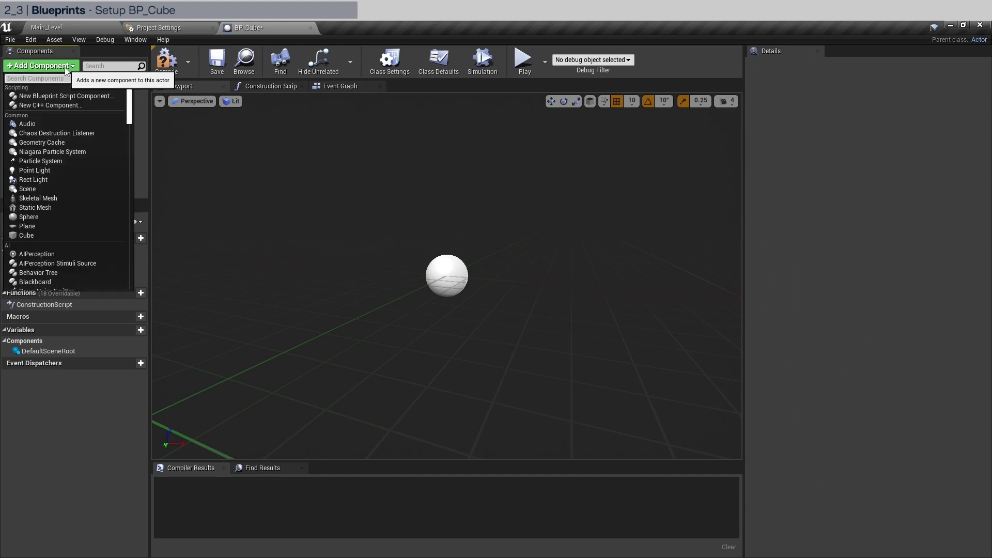
{"action": "left_click", "coordinate": [76, 189]}
{"action": "left_click", "coordinate": [77, 138]}
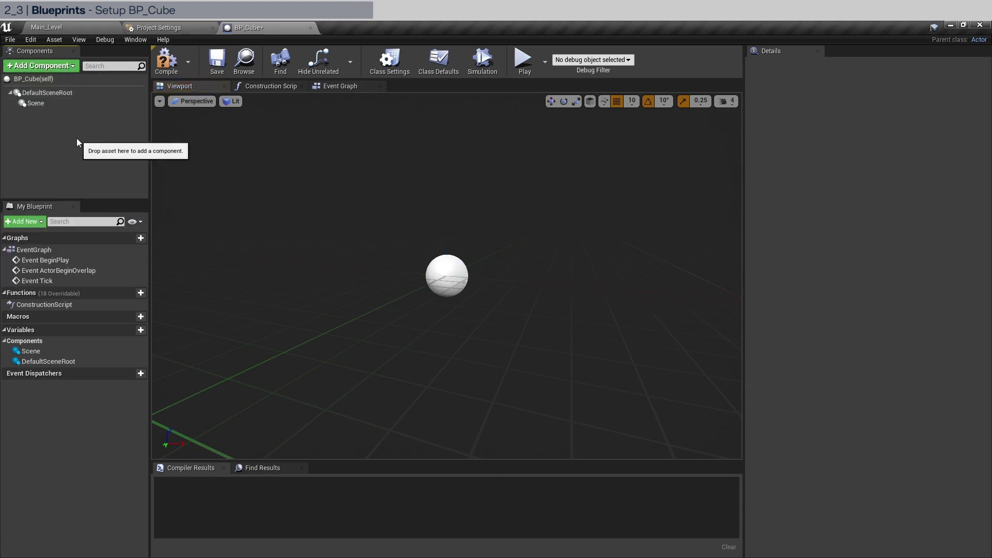
{"action": "left_click", "coordinate": [54, 106]}
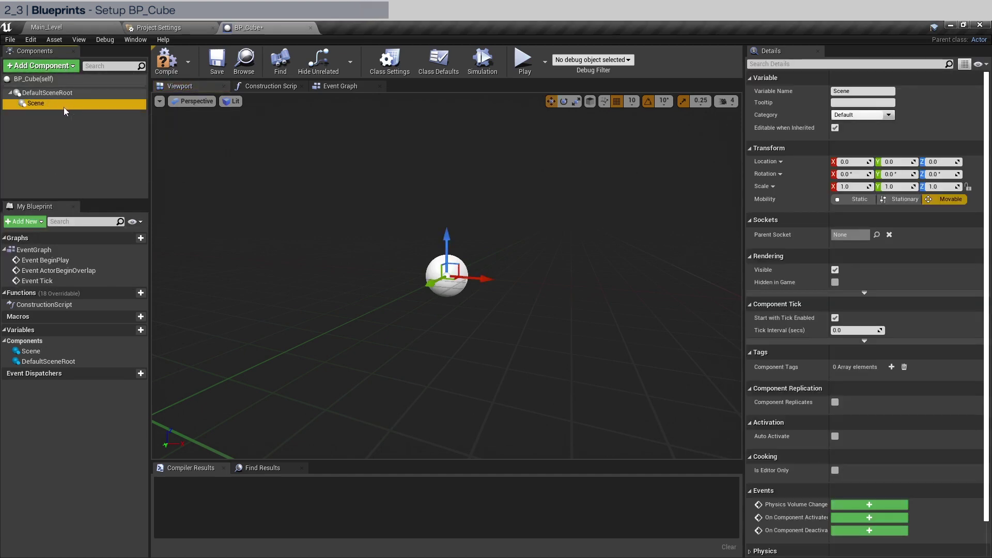
{"action": "mouse_move", "coordinate": [64, 107]}
{"action": "left_mouse_down"}
{"action": "mouse_move", "coordinate": [54, 107]}
{"action": "mouse_move", "coordinate": [62, 94]}
{"action": "left_mouse_up"}
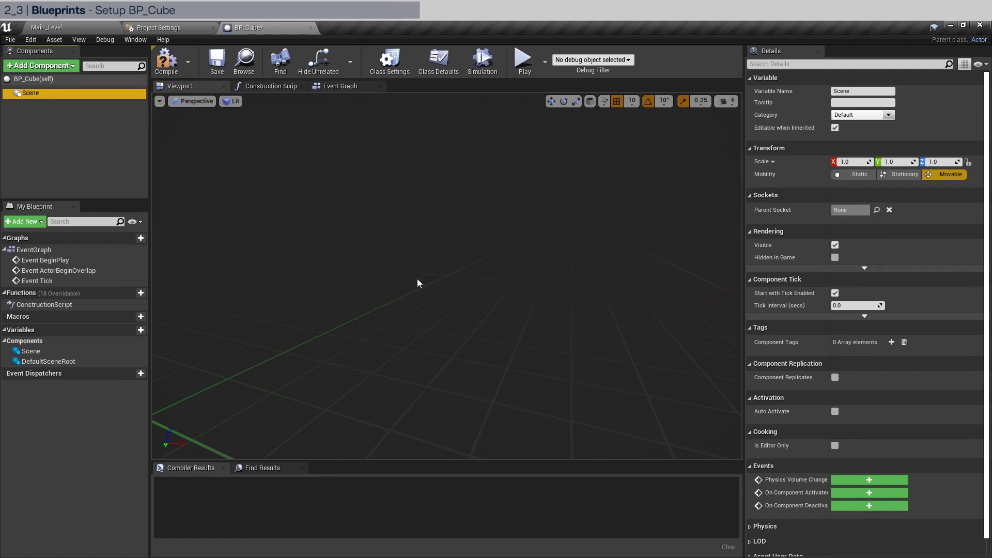
{"action": "left_click", "coordinate": [24, 95]}
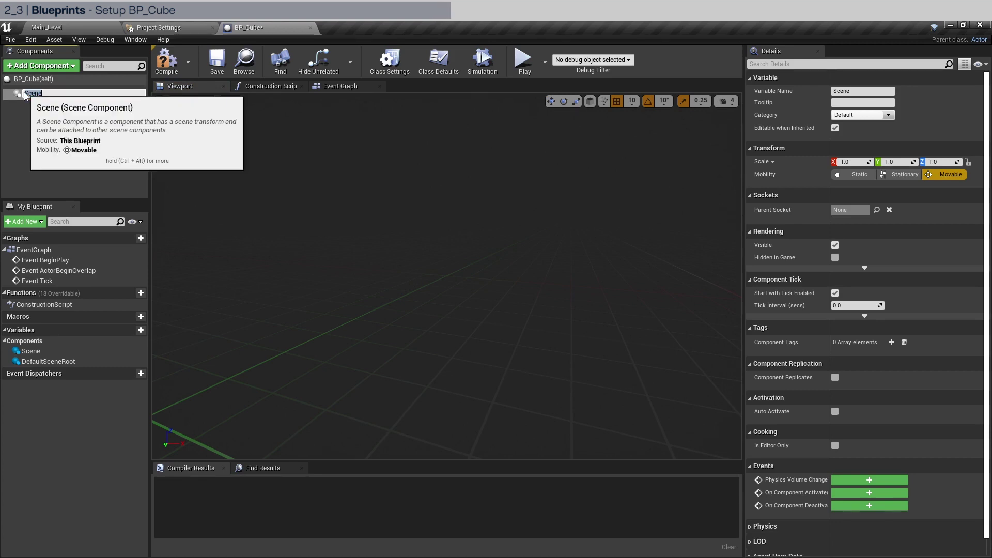
{"action": "type", "text": "Root"}
{"action": "key", "text": "Return"}
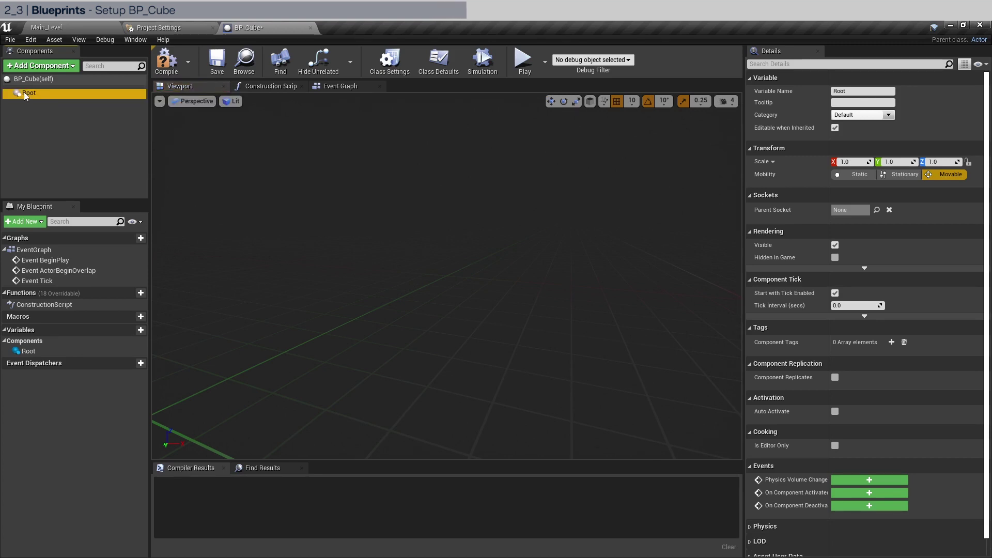
Add a Static Mesh component named Cube under Root and assign the SM_Cube mesh to it
{"action": "left_click", "coordinate": [54, 67]}
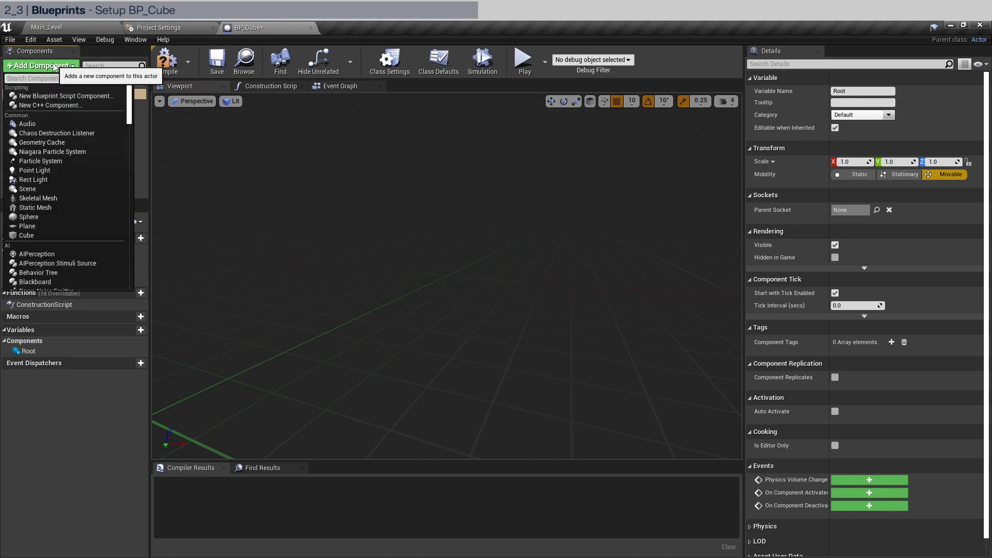
{"action": "left_click", "coordinate": [72, 207]}
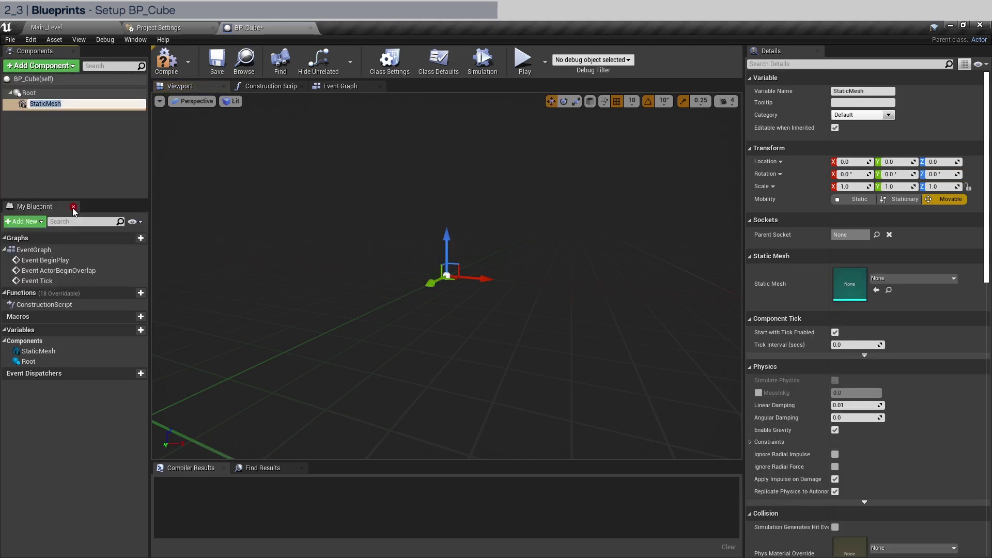
{"action": "type", "text": "Cube"}
{"action": "key", "text": "Return"}
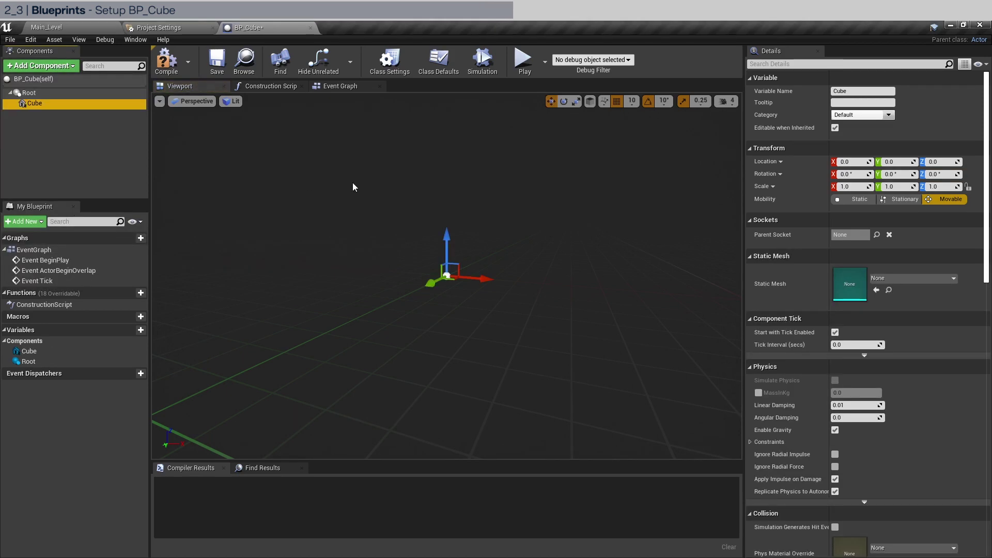
{"action": "left_click", "coordinate": [914, 278]}
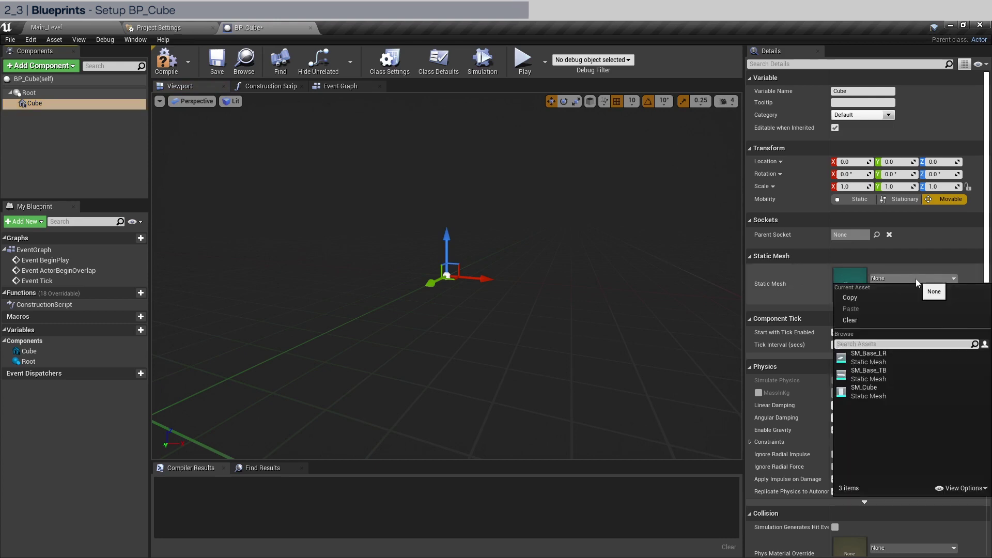
{"action": "left_click", "coordinate": [915, 396]}
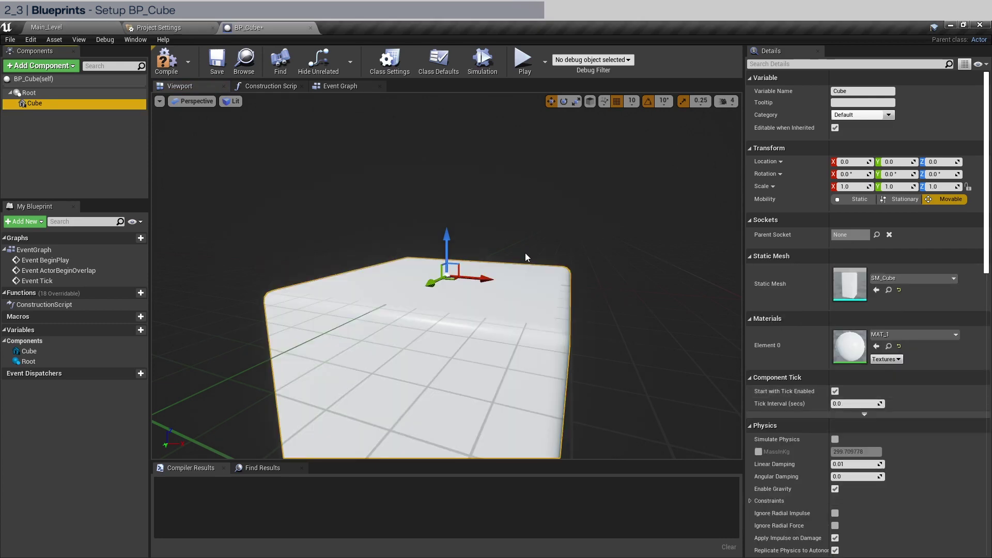
Delete the Event ActorBeginOverlap and Event Tick nodes from BP_Cube's event graph
{"action": "left_click", "coordinate": [346, 86]}
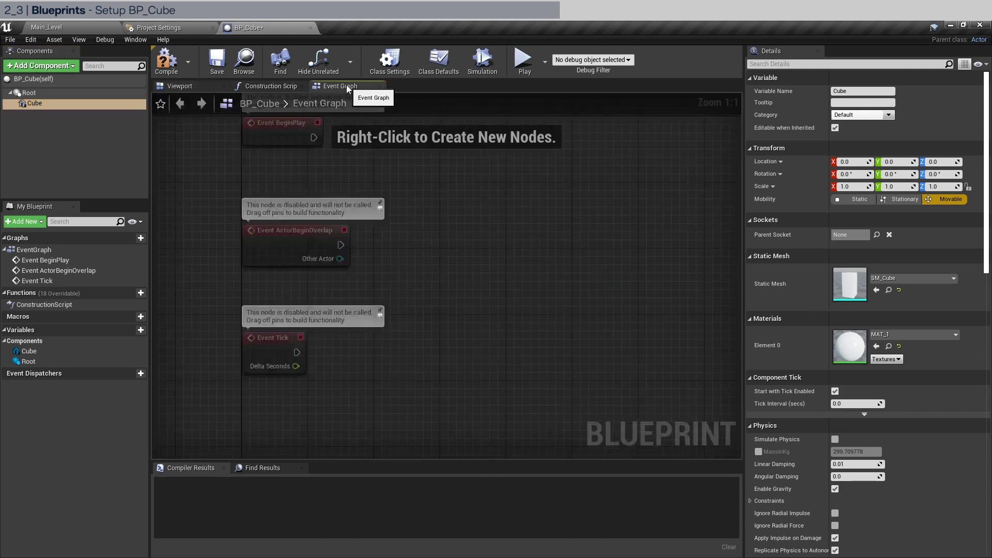
{"action": "right_click_drag", "start_coordinate": [392, 253], "coordinate": [261, 230]}
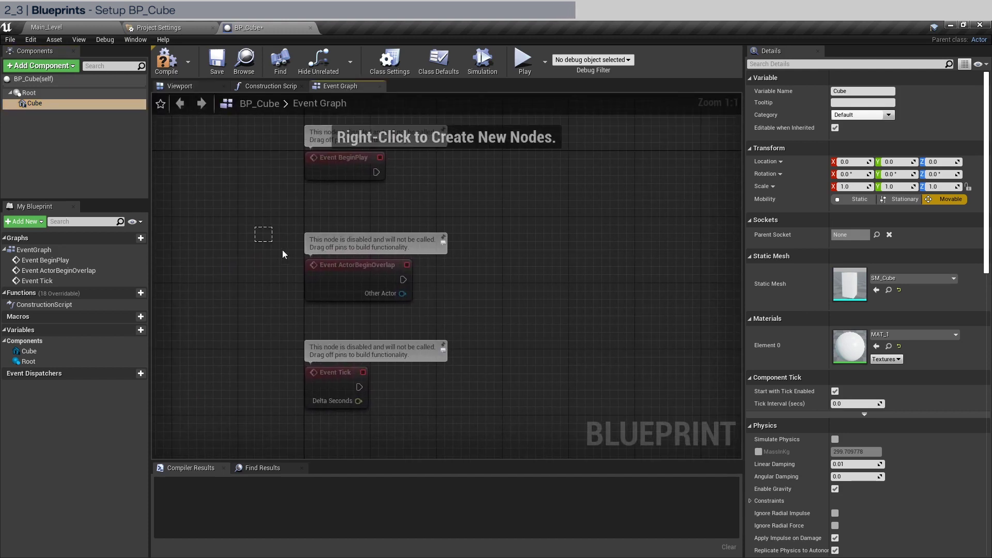
{"action": "left_click_drag", "start_coordinate": [262, 230], "coordinate": [485, 403]}
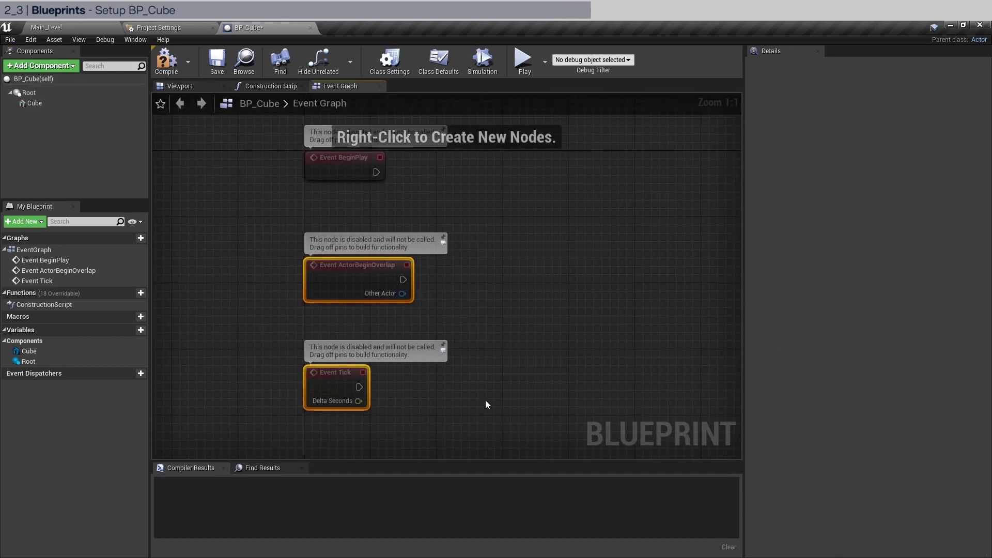
{"action": "key", "text": "Delete"}
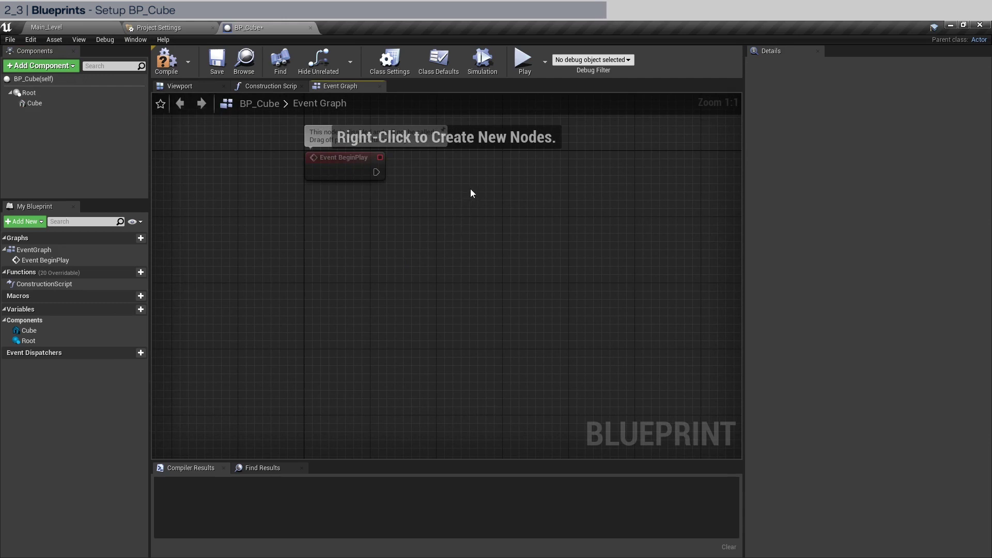
Place a Cube component reference below Event BeginPlay and add a Create Dynamic Material Instance node from it
{"action": "right_click_drag", "start_coordinate": [507, 175], "coordinate": [510, 241]}
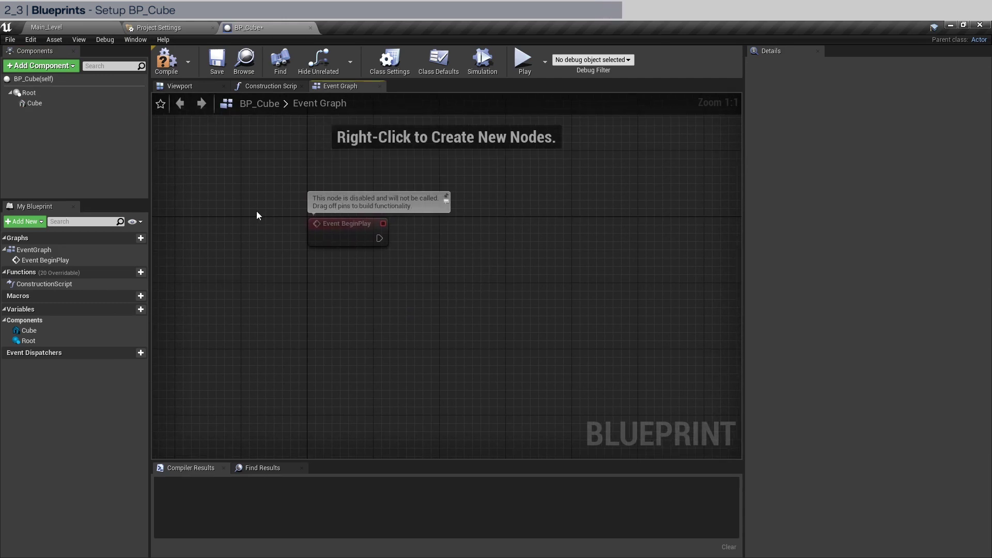
{"action": "left_click_drag", "start_coordinate": [256, 211], "coordinate": [510, 266]}
{"action": "left_click", "coordinate": [395, 256]}
{"action": "left_click_drag", "start_coordinate": [33, 106], "coordinate": [423, 237]}
{"action": "left_click", "coordinate": [372, 267]}
{"action": "type", "text": "dynamic"}
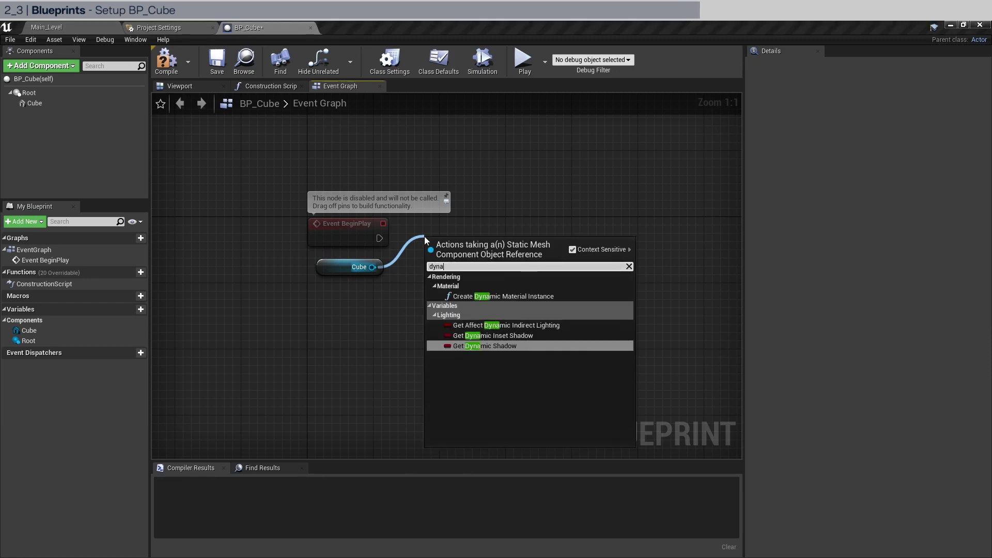
{"action": "left_click", "coordinate": [463, 297]}
Wire Event BeginPlay to Create Dynamic Material Instance, line the node up, and set its Source Material to MAT_1
{"action": "left_click_drag", "start_coordinate": [389, 245], "coordinate": [433, 264]}
{"action": "left_click_drag", "start_coordinate": [465, 245], "coordinate": [456, 216]}
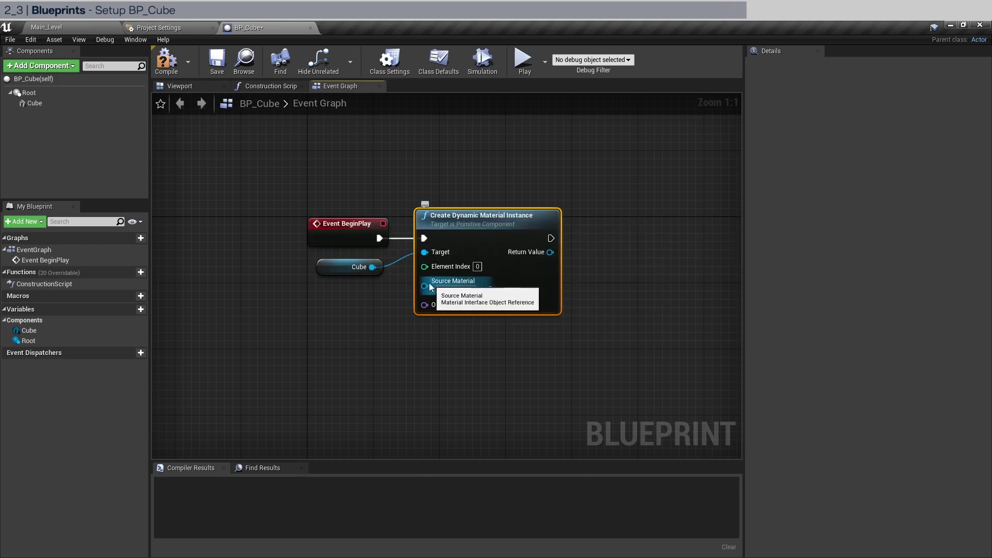
{"action": "left_click", "coordinate": [471, 290]}
{"action": "left_click", "coordinate": [491, 334]}
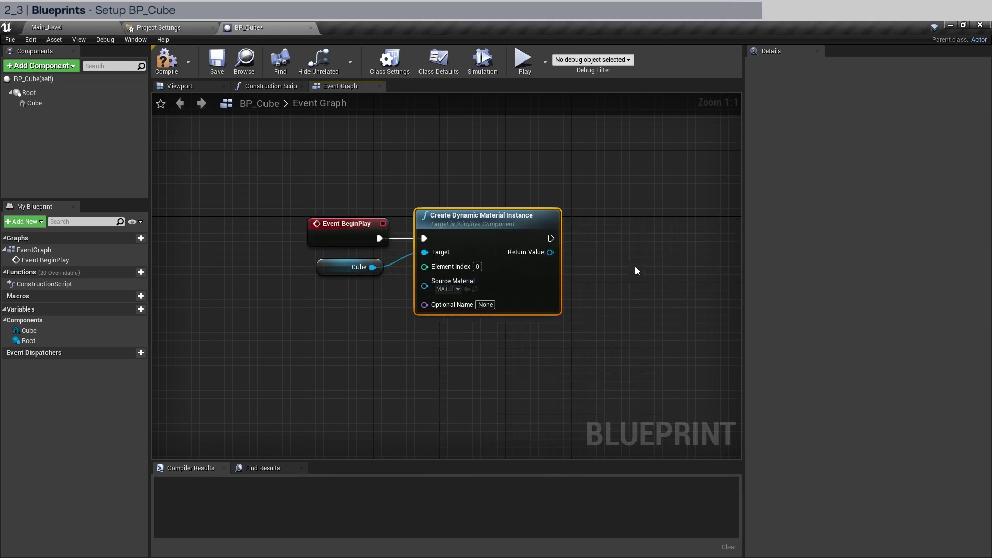
Promote Create Dynamic Material Instance's return value to a variable named MAT_1 and align its SET node beside it
{"action": "right_click_drag", "start_coordinate": [635, 266], "coordinate": [541, 271]}
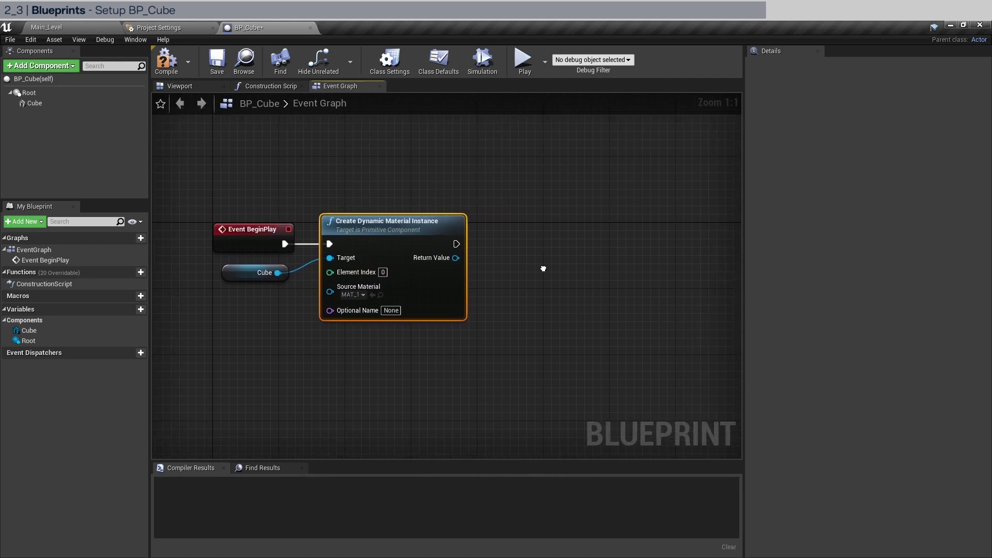
{"action": "right_click", "coordinate": [456, 258]}
{"action": "left_click", "coordinate": [490, 274]}
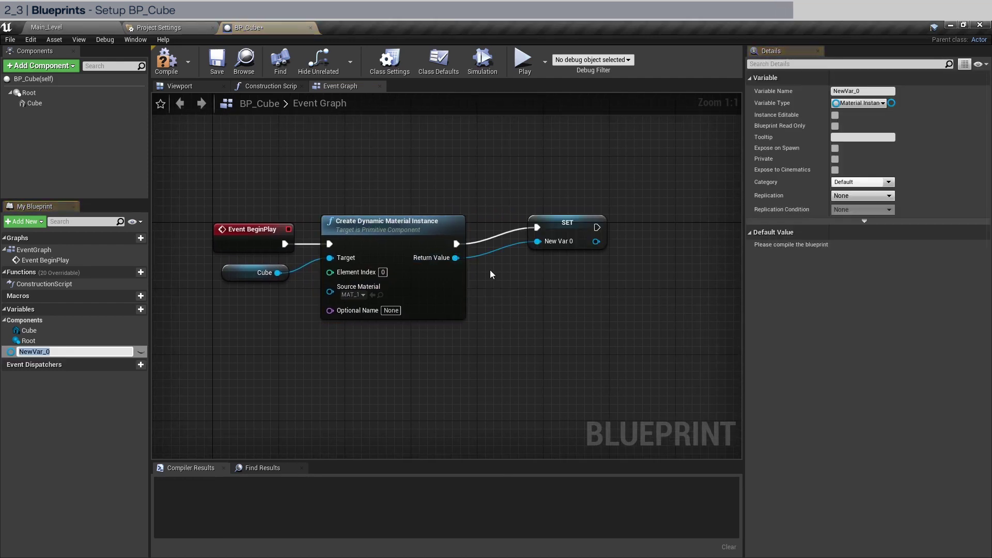
{"action": "type", "text": "M"}
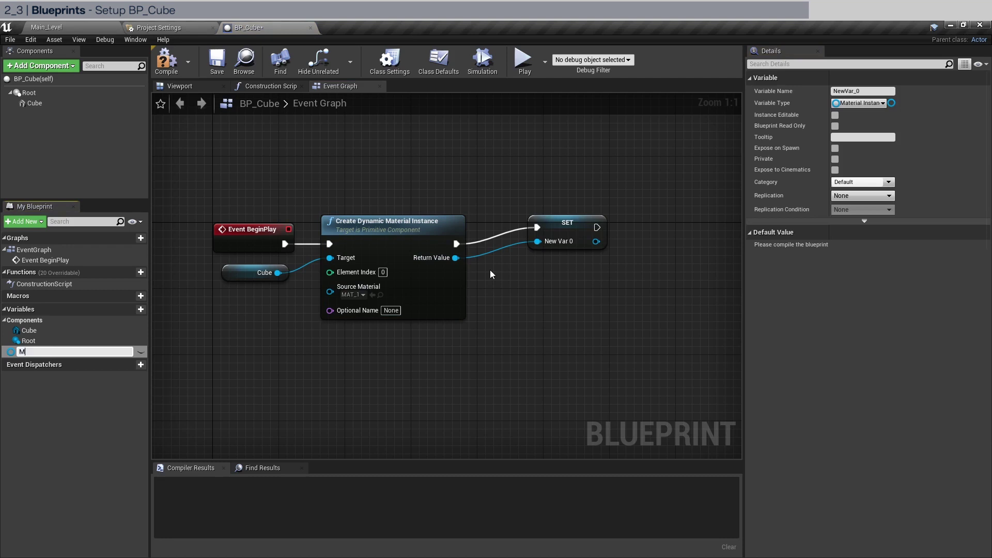
{"action": "type", "text": "AT_1"}
{"action": "key", "text": "Return"}
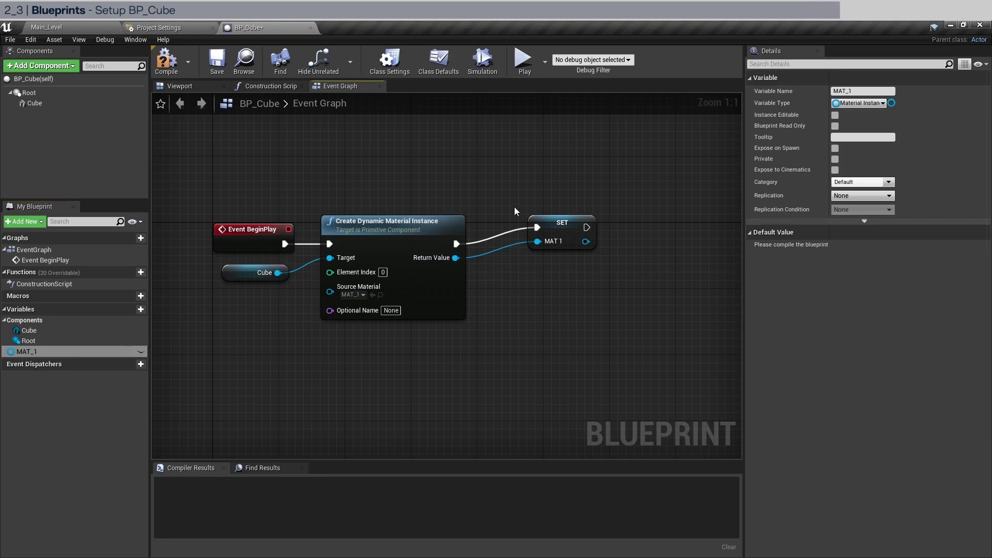
{"action": "left_click", "coordinate": [556, 235]}
{"action": "left_click_drag", "start_coordinate": [558, 221], "coordinate": [516, 237]}
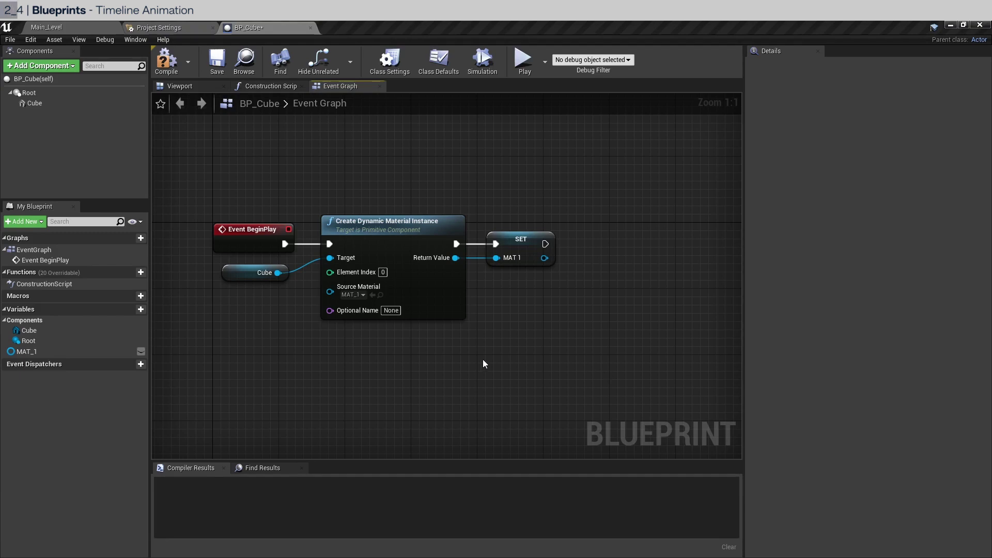
{"action": "scroll", "coordinate": [451, 361], "scroll_direction": "down", "scroll_amount": 1}
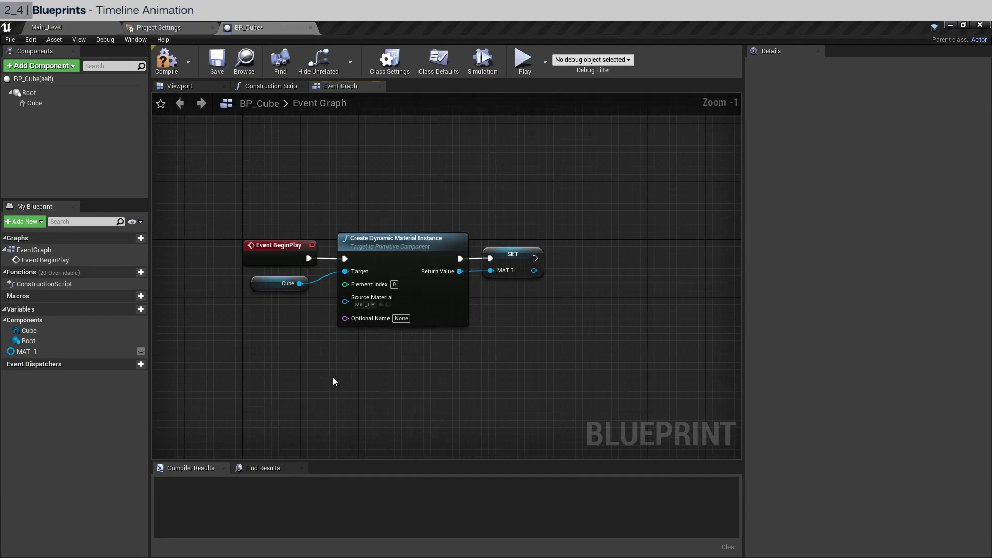
{"action": "right_click_drag", "start_coordinate": [289, 378], "coordinate": [388, 319]}
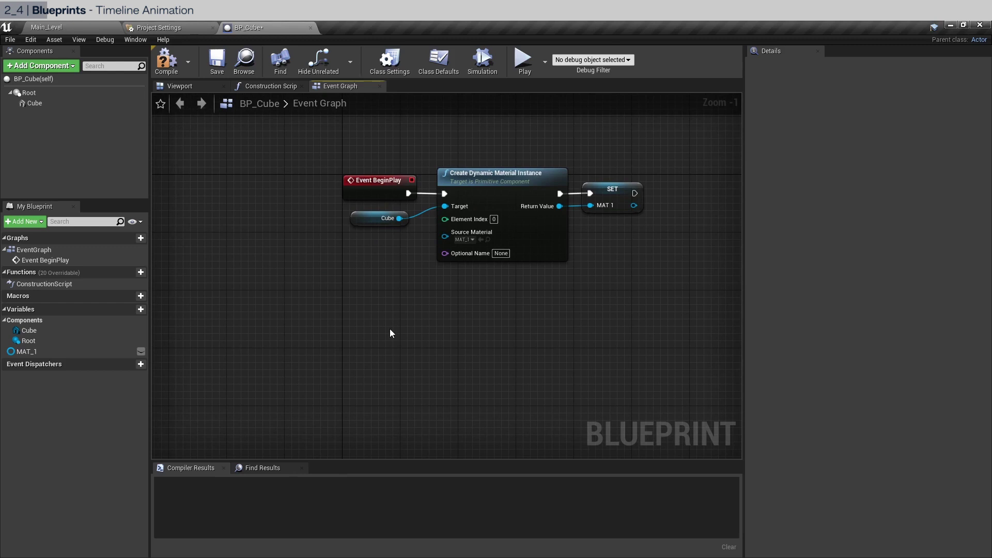
Add a custom event named Pop to the event graph and line it up below Event BeginPlay
{"action": "right_click", "coordinate": [390, 329]}
{"action": "type", "text": "cu7"}
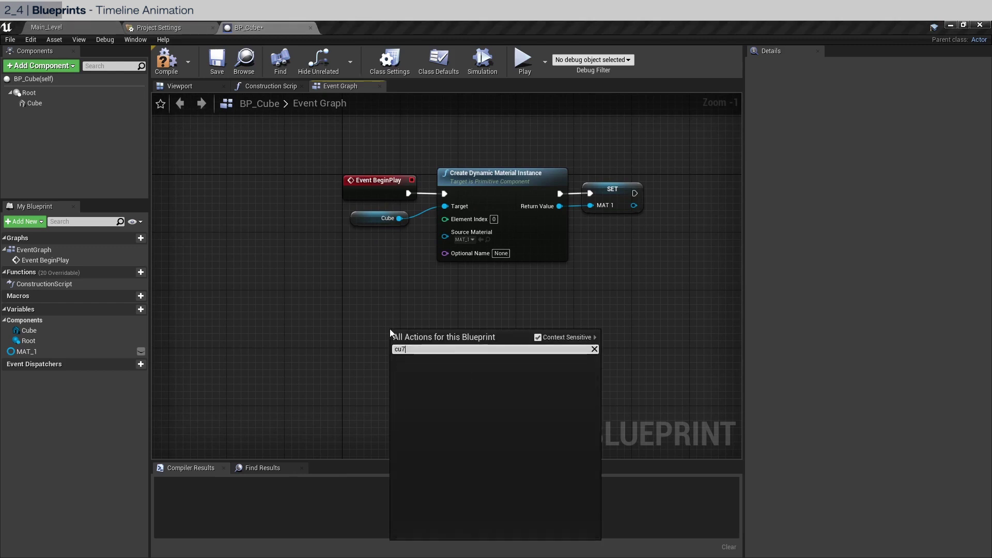
{"action": "key", "text": "BackSpace"}
{"action": "type", "text": "stom"}
{"action": "key", "text": "Return"}
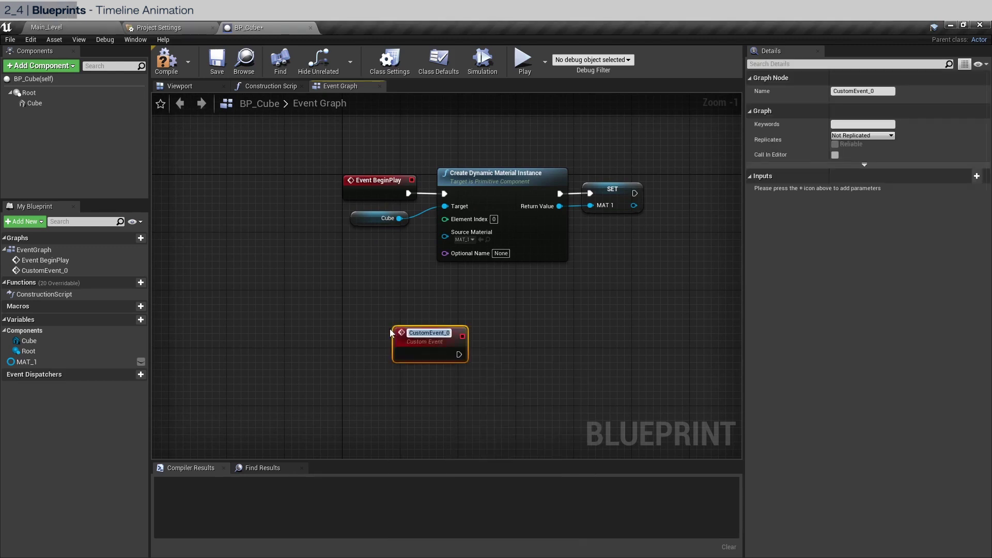
{"action": "type", "text": "P"}
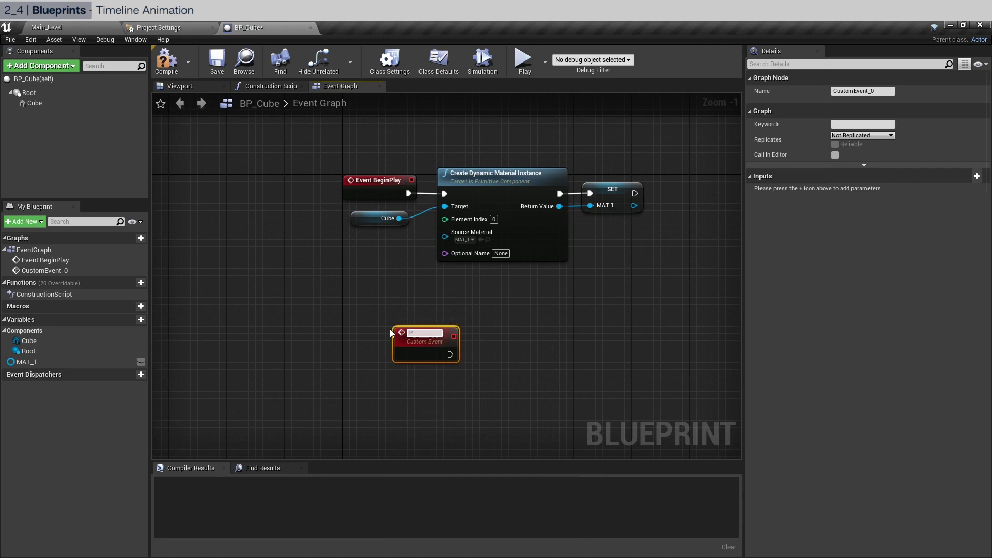
{"action": "type", "text": "op"}
{"action": "key", "text": "Return"}
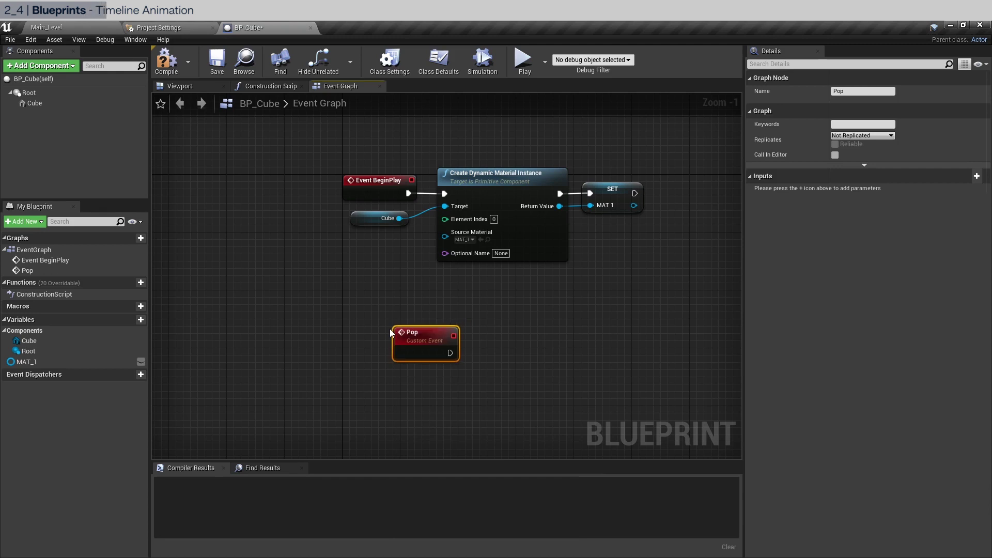
{"action": "left_click_drag", "start_coordinate": [408, 333], "coordinate": [357, 326]}
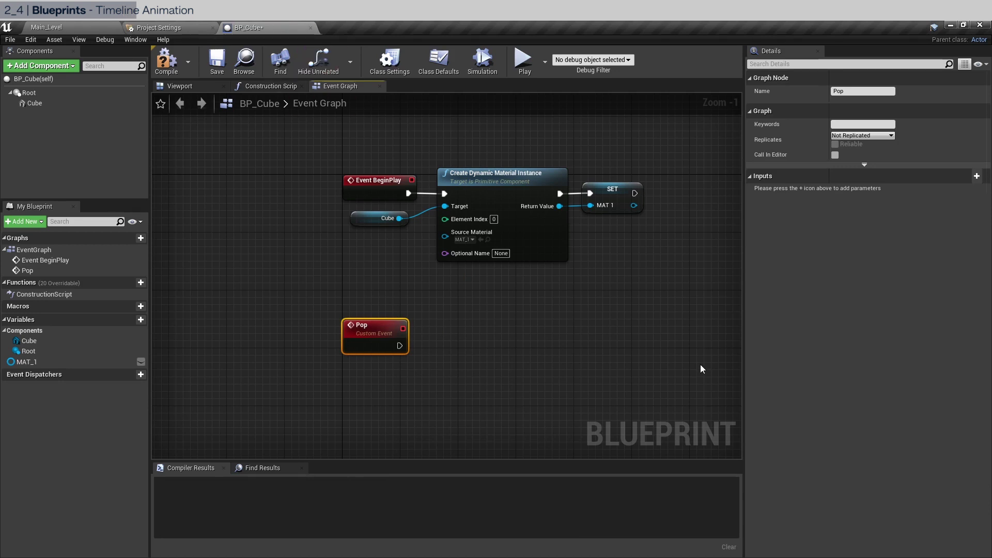
Add a timeline named Anim beside the Pop event, with Pop wired into its Play from Start input
{"action": "right_click_drag", "start_coordinate": [700, 369], "coordinate": [625, 309]}
{"action": "left_click_drag", "start_coordinate": [323, 286], "coordinate": [500, 327]}
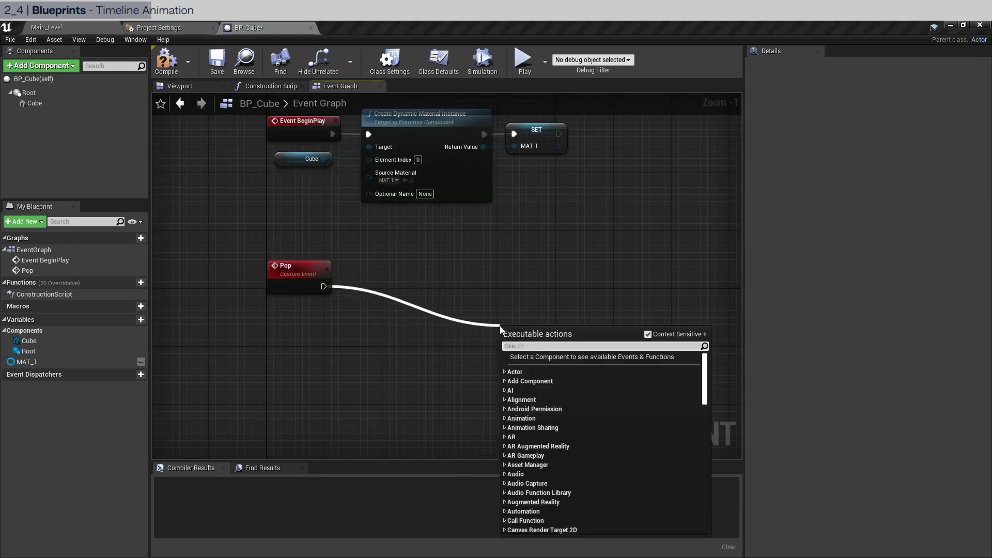
{"action": "type", "text": "timelin"}
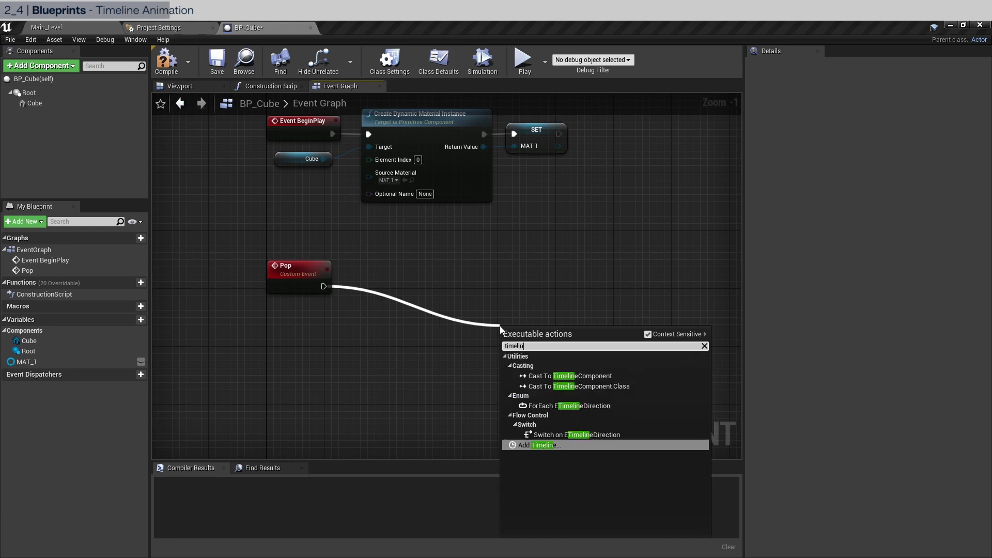
{"action": "key", "text": "Return"}
{"action": "type", "text": "A"}
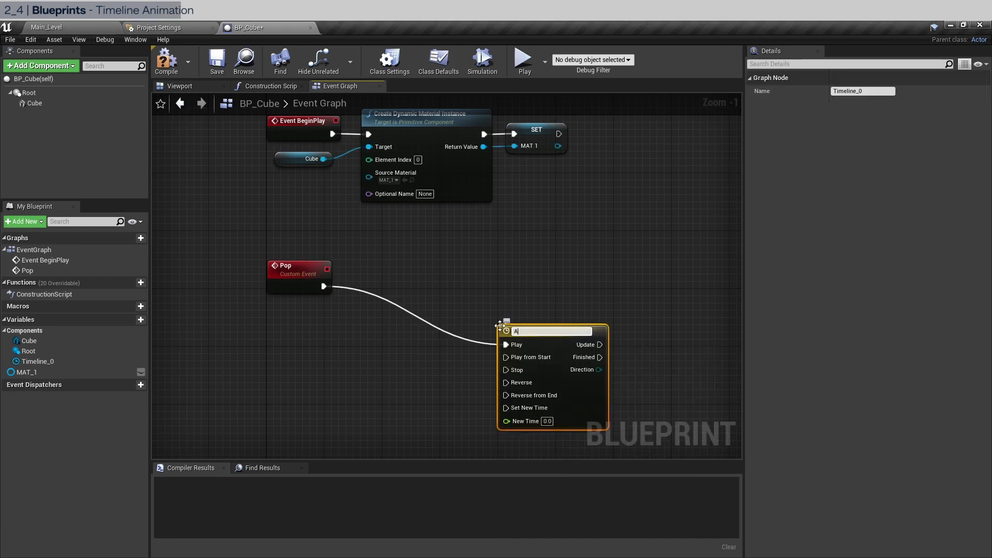
{"action": "type", "text": "nim"}
{"action": "key", "text": "Return"}
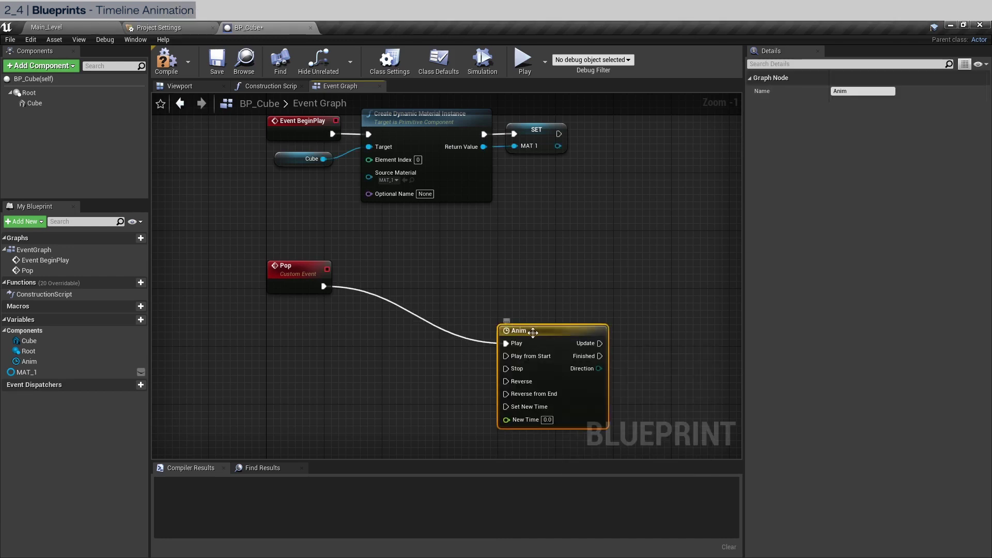
{"action": "left_click_drag", "start_coordinate": [537, 331], "coordinate": [323, 290]}
{"action": "left_click_drag", "start_coordinate": [422, 276], "coordinate": [422, 262]}
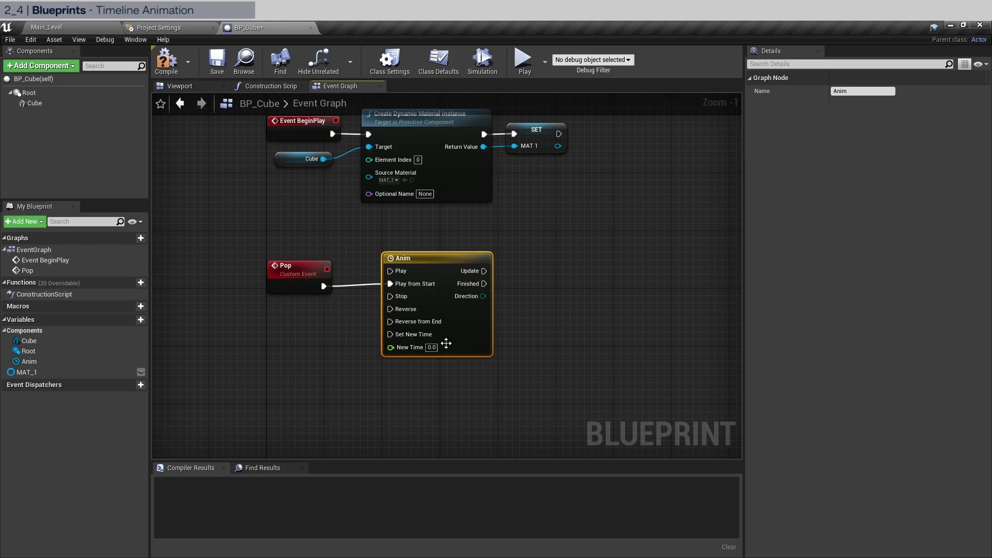
Open the Anim timeline, enable Use Last Keyframe, and set its length to 1.5
{"action": "double_click", "coordinate": [422, 256]}
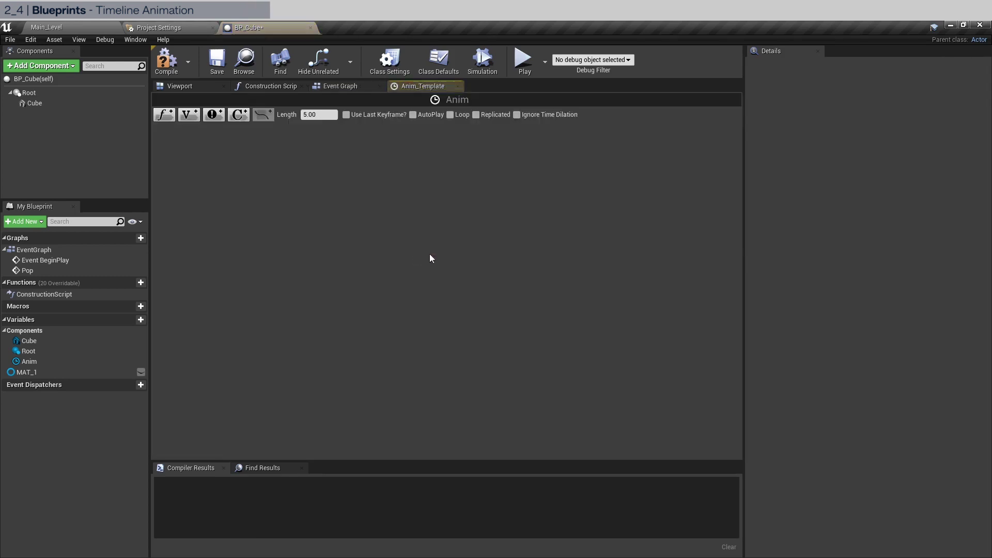
{"action": "left_click", "coordinate": [346, 115]}
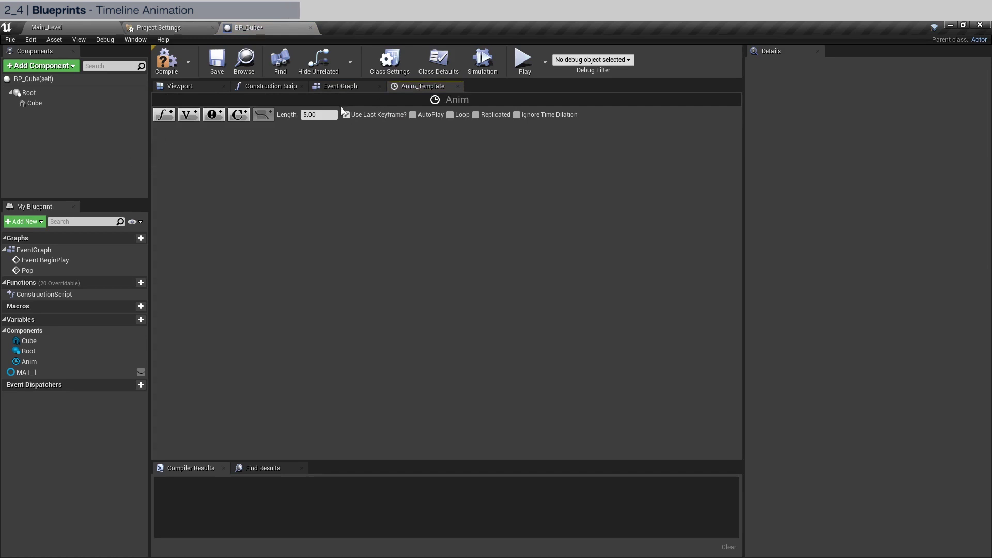
{"action": "left_click", "coordinate": [320, 114]}
{"action": "type", "text": "1.5"}
{"action": "key", "text": "Return"}
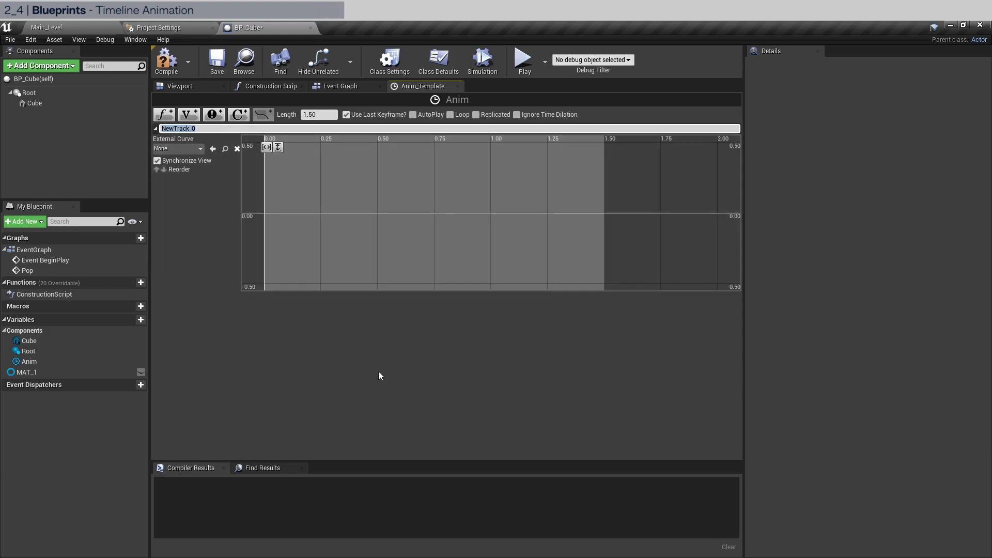
Add a float track named Alpha to the timeline and place four keys along its curve
{"action": "type", "text": "Alpha"}
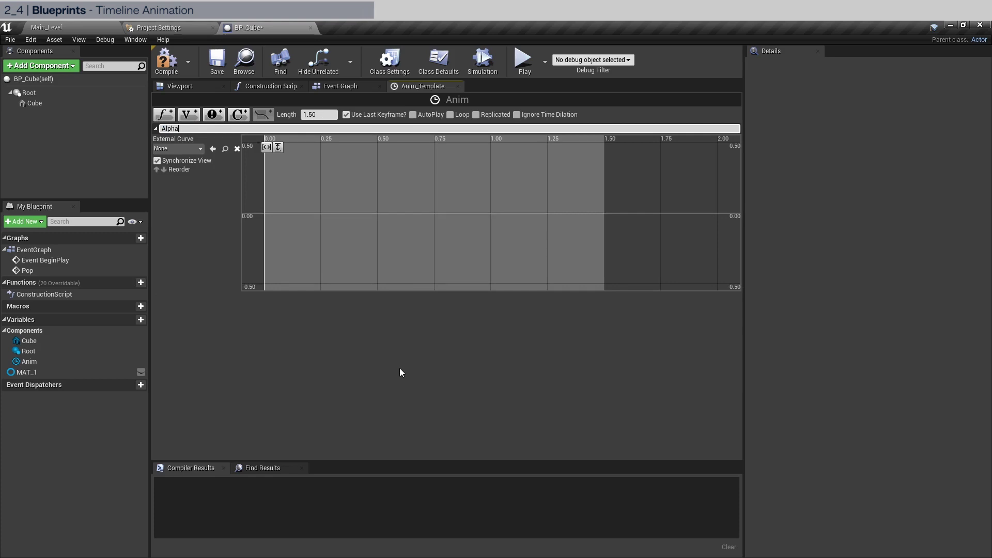
{"action": "key", "text": "Return"}
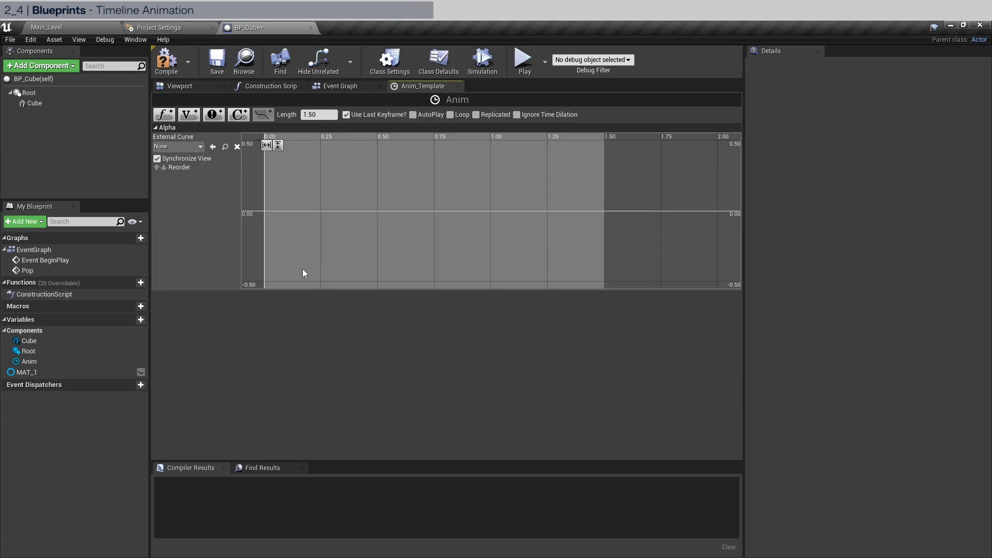
{"action": "left_click", "coordinate": [264, 210], "text": "shift"}
{"action": "left_click", "coordinate": [294, 157], "text": "shift"}
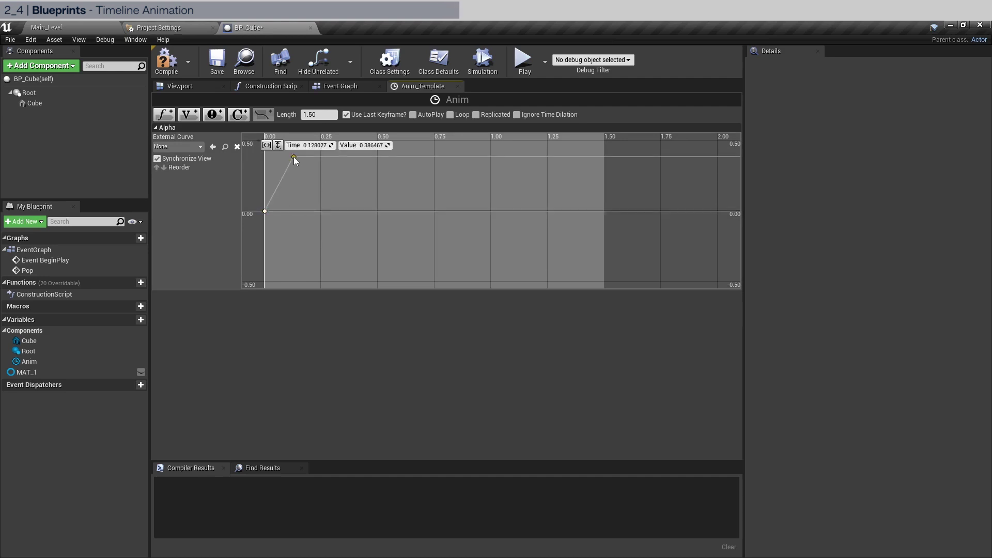
{"action": "left_click", "coordinate": [385, 221], "text": "shift"}
{"action": "left_click", "coordinate": [448, 202], "text": "shift"}
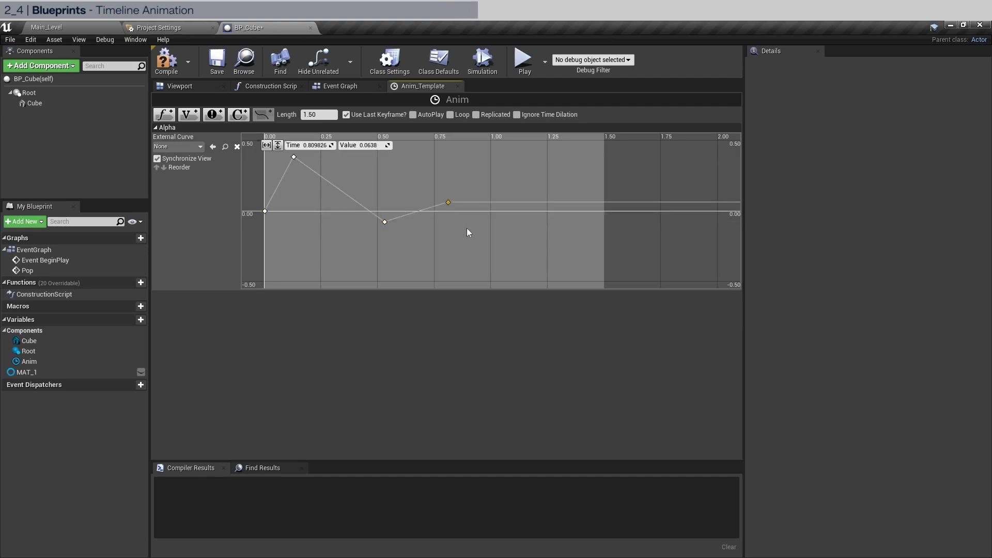
Set the Alpha curve's first key to time 0.0 and its second key to time 0.35 with value 1.0
{"action": "left_click", "coordinate": [265, 210]}
{"action": "left_click", "coordinate": [312, 146]}
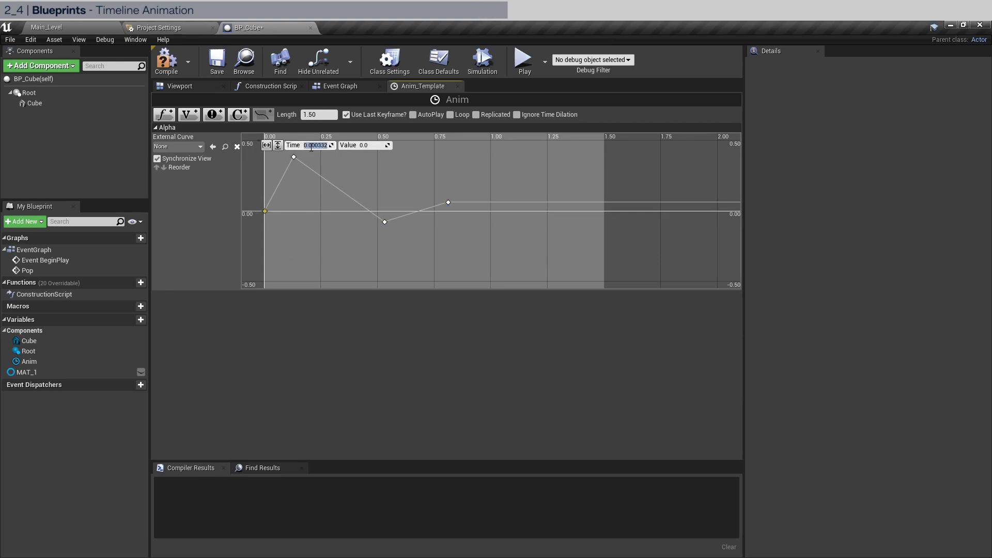
{"action": "type", "text": "0.0"}
{"action": "left_click", "coordinate": [293, 156]}
{"action": "left_click", "coordinate": [310, 145]}
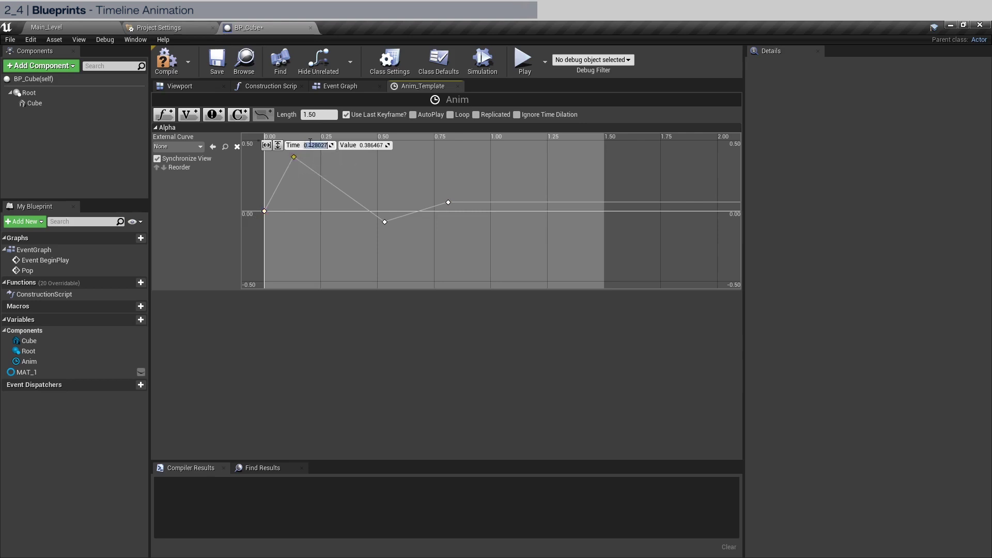
{"action": "type", "text": "0.35"}
{"action": "key", "text": "Return"}
{"action": "left_click", "coordinate": [365, 146]}
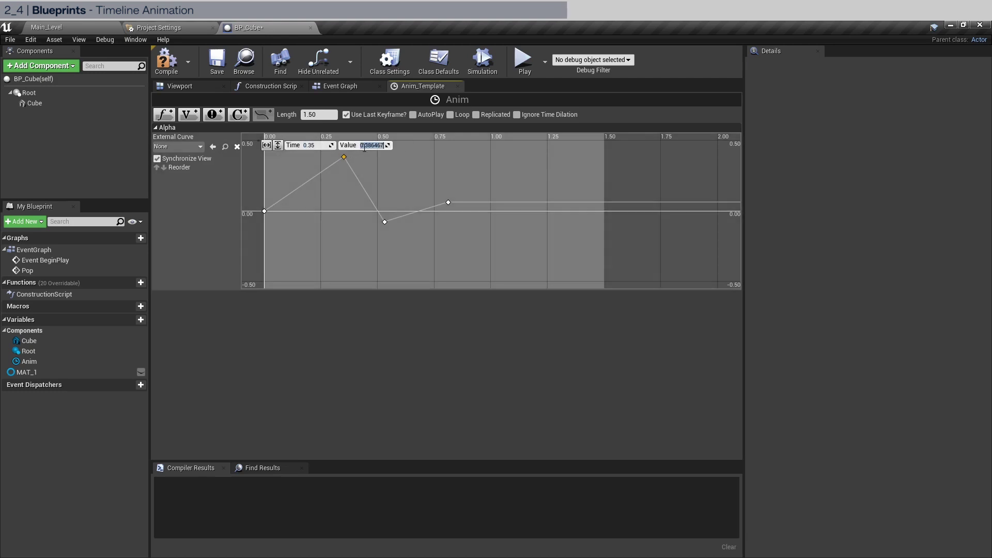
{"action": "type", "text": "1.0"}
{"action": "key", "text": "Return"}
Set the key below the zero line on the Alpha curve to value -0.1 and time 1.3
{"action": "left_click", "coordinate": [384, 221]}
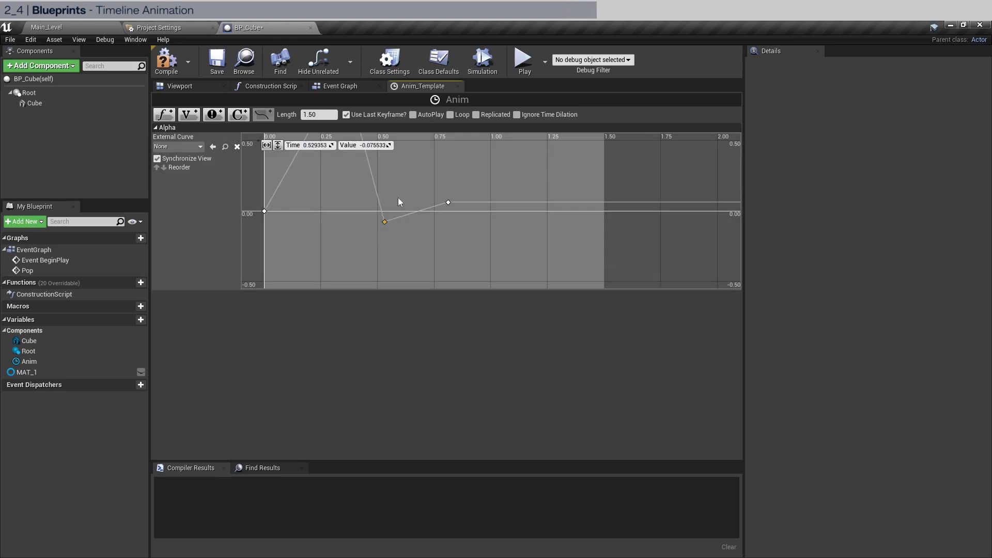
{"action": "left_click", "coordinate": [372, 145]}
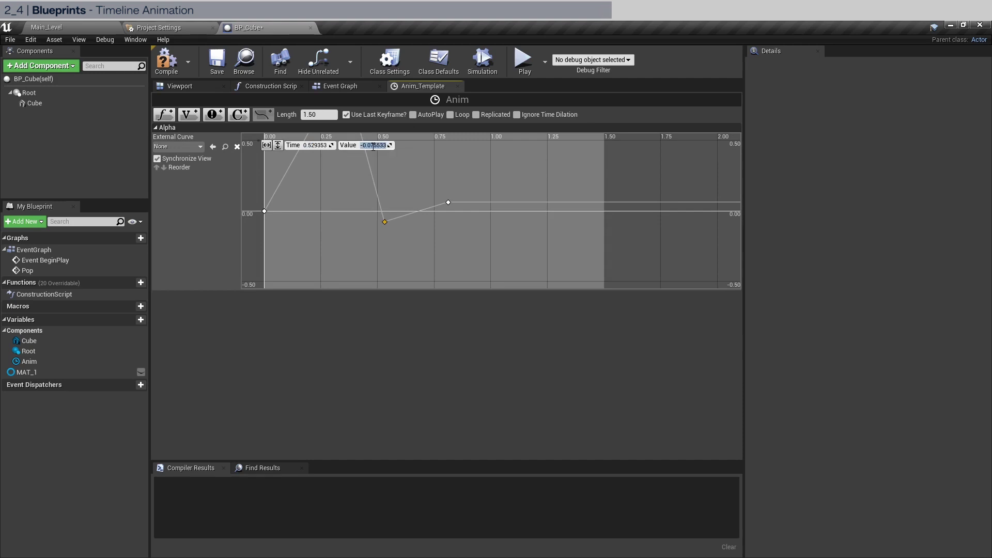
{"action": "type", "text": "-0.1"}
{"action": "key", "text": "Return"}
{"action": "left_click", "coordinate": [306, 145]}
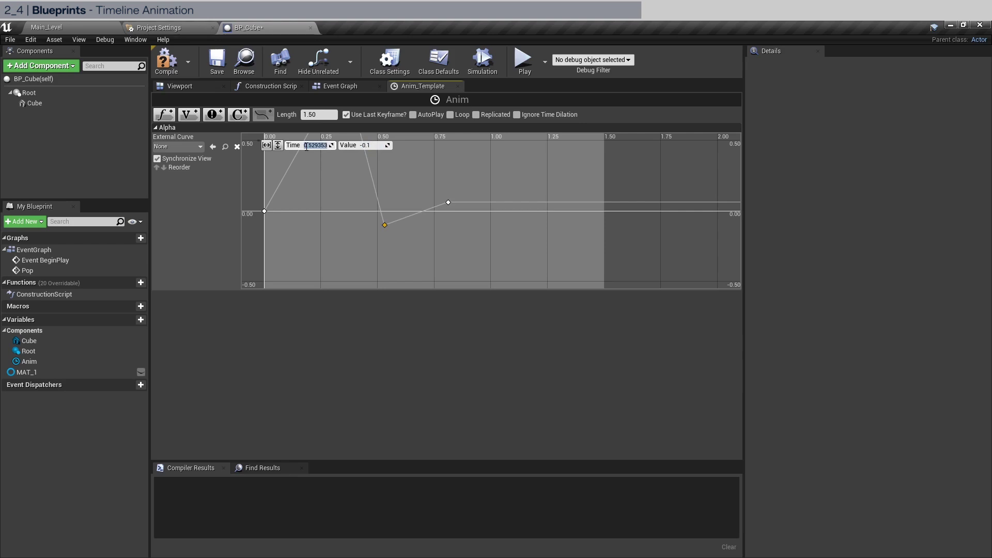
{"action": "key", "text": "BackSpace"}
{"action": "type", "text": "1.3"}
{"action": "key", "text": "Return"}
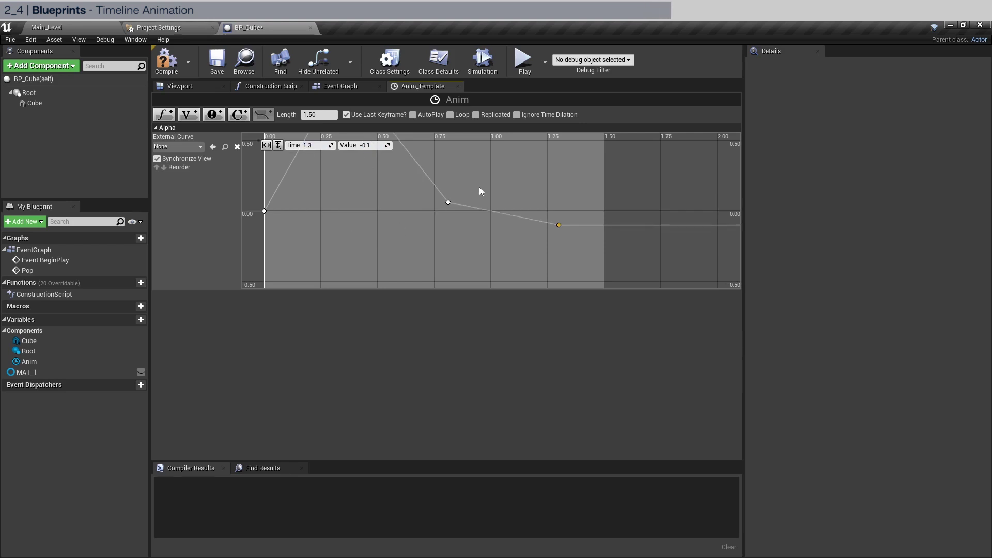
Set the remaining Alpha key, just above the zero line, to time 1.5 and value 0.0
{"action": "left_click_drag", "start_coordinate": [479, 187], "coordinate": [411, 214]}
{"action": "left_click", "coordinate": [319, 145]}
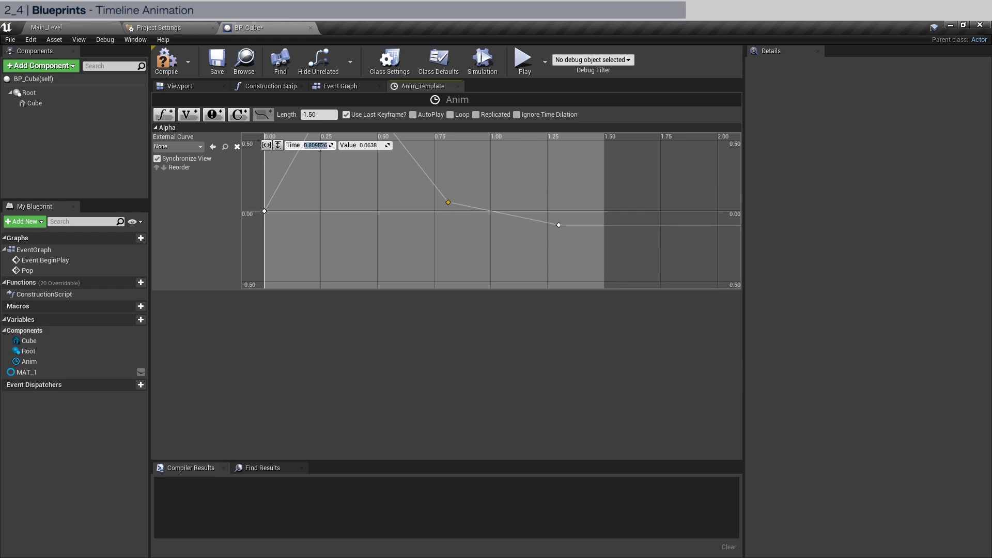
{"action": "type", "text": "1.5"}
{"action": "key", "text": "Return"}
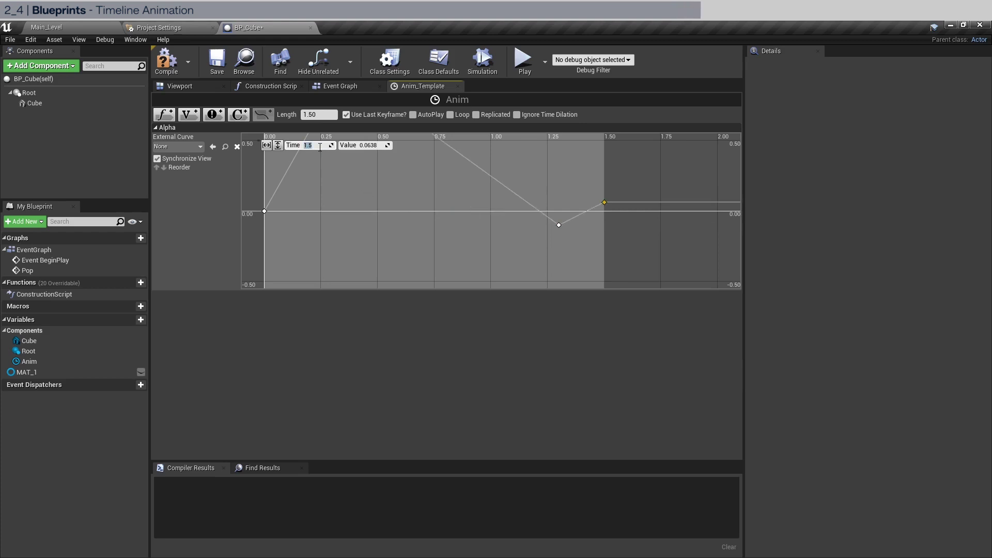
{"action": "left_click", "coordinate": [370, 147]}
{"action": "type", "text": "0.0"}
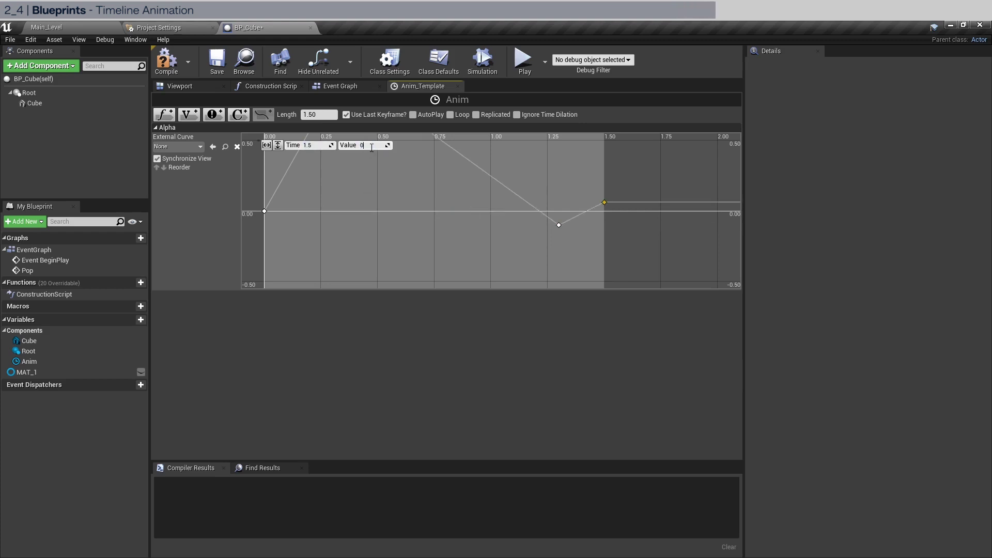
{"action": "key", "text": "Return"}
Set all four Alpha keys to Auto interpolation and flatten their tangents
{"action": "scroll", "coordinate": [412, 177], "scroll_direction": "down", "scroll_amount": 1}
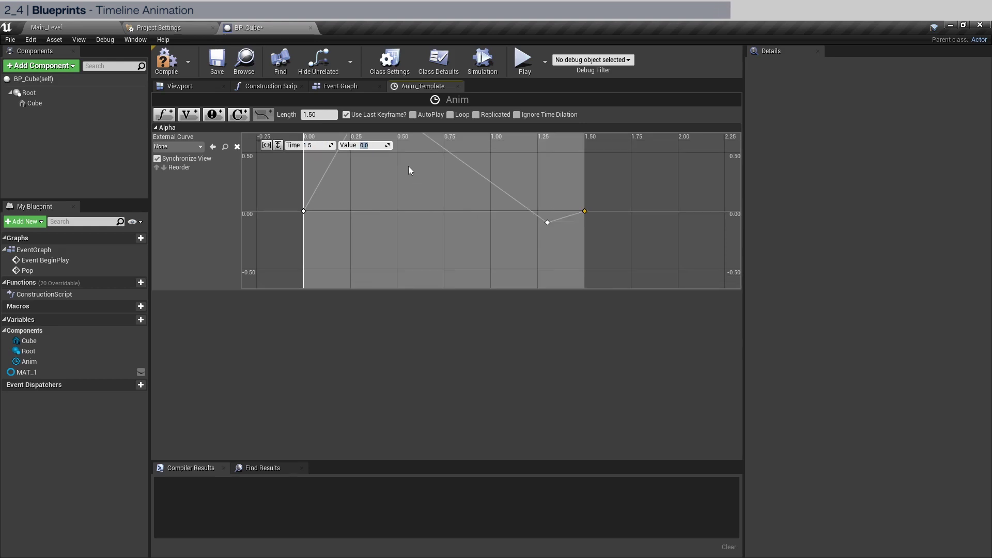
{"action": "right_click_drag", "start_coordinate": [410, 171], "coordinate": [416, 224]}
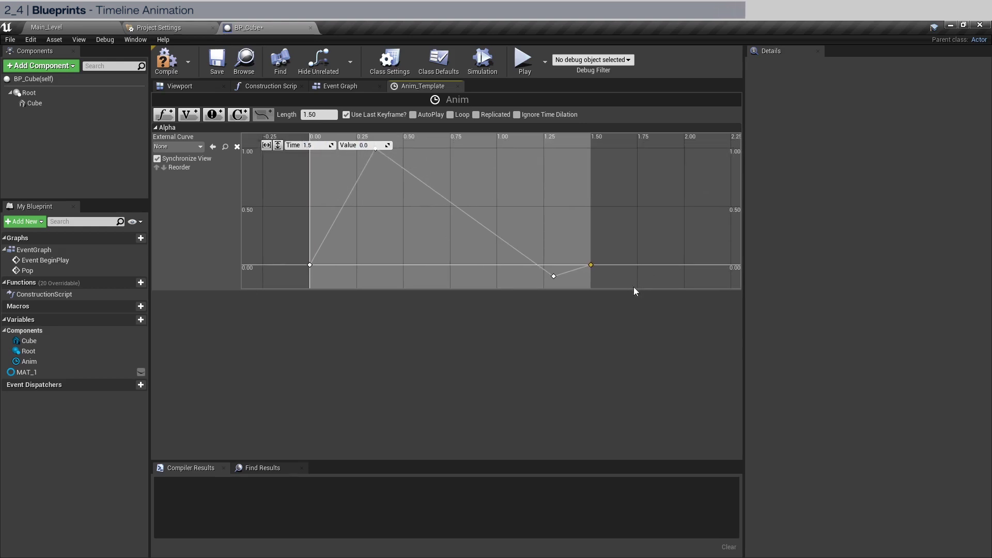
{"action": "left_click_drag", "start_coordinate": [632, 286], "coordinate": [258, 140]}
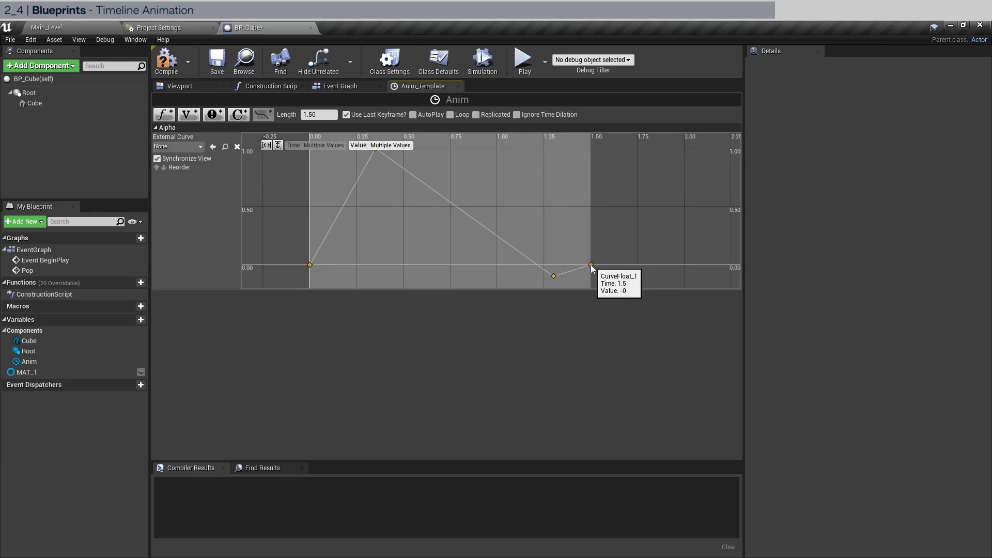
{"action": "right_click", "coordinate": [591, 264]}
{"action": "left_click", "coordinate": [614, 284]}
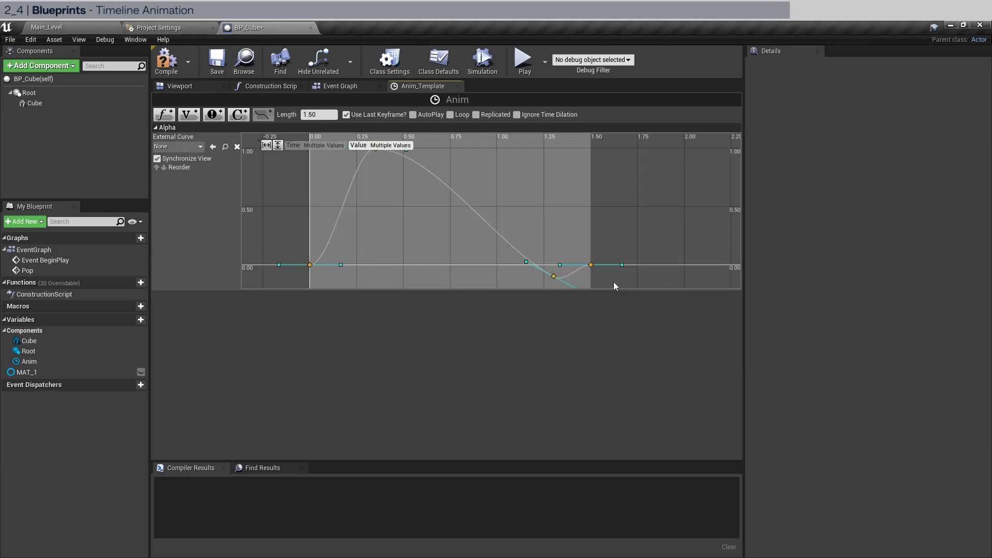
{"action": "right_click", "coordinate": [591, 266]}
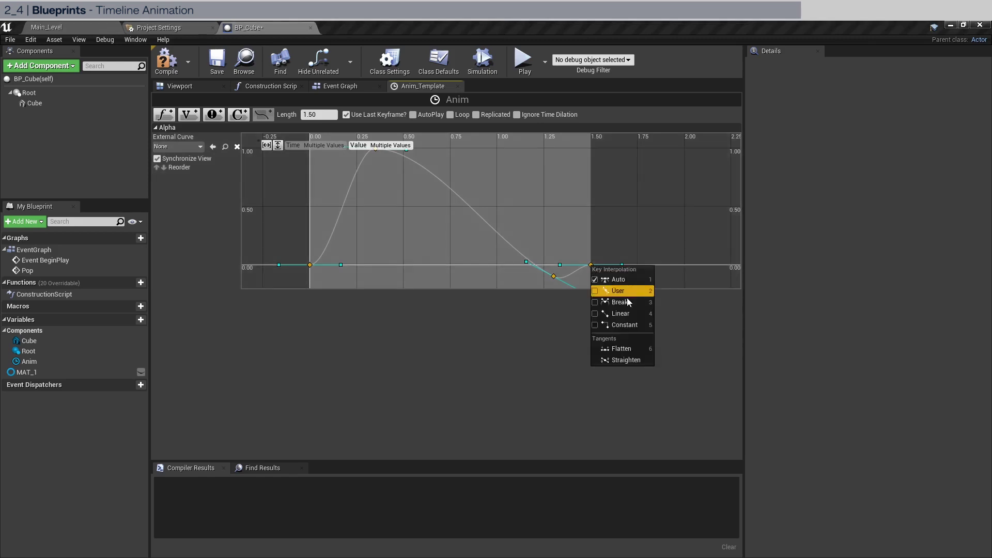
{"action": "left_click", "coordinate": [628, 343]}
{"action": "left_click", "coordinate": [564, 211]}
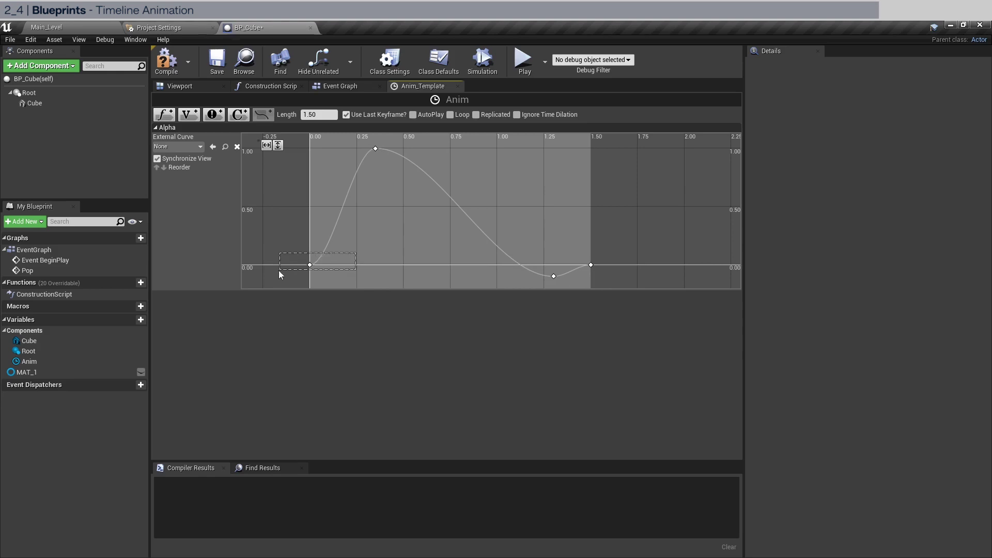
Steepen the tangent of the Alpha curve's first key so the curve rises sharply from the start
{"action": "left_click", "coordinate": [310, 265]}
{"action": "left_click_drag", "start_coordinate": [341, 264], "coordinate": [318, 223]}
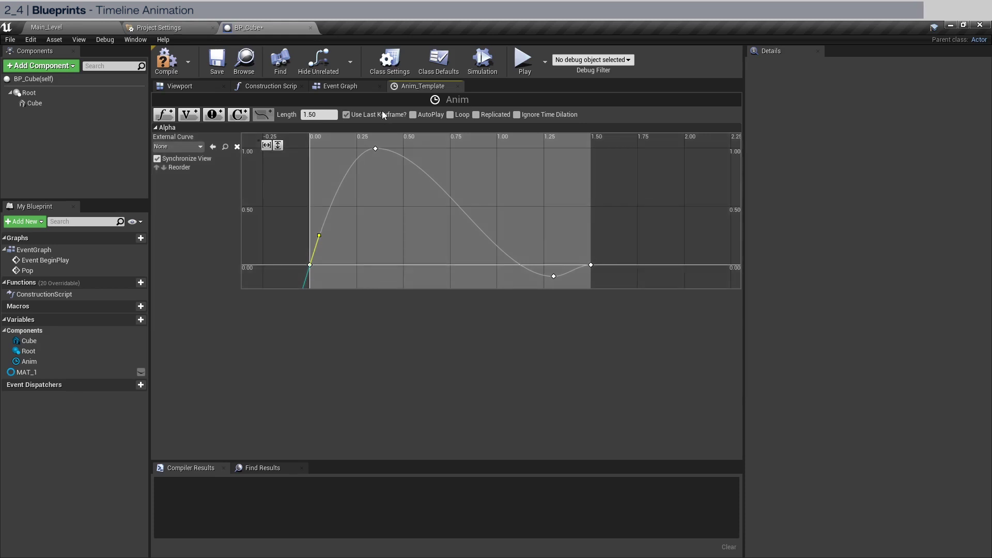
Return to the event graph and pull a connection from the Anim timeline's Alpha output
{"action": "left_click", "coordinate": [331, 87]}
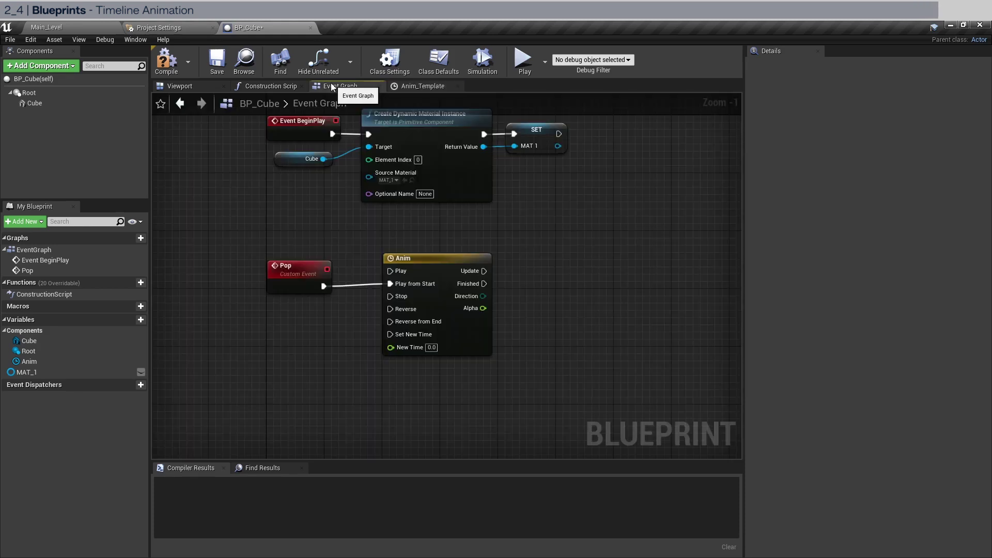
{"action": "scroll", "coordinate": [619, 325], "scroll_direction": "up", "scroll_amount": 1}
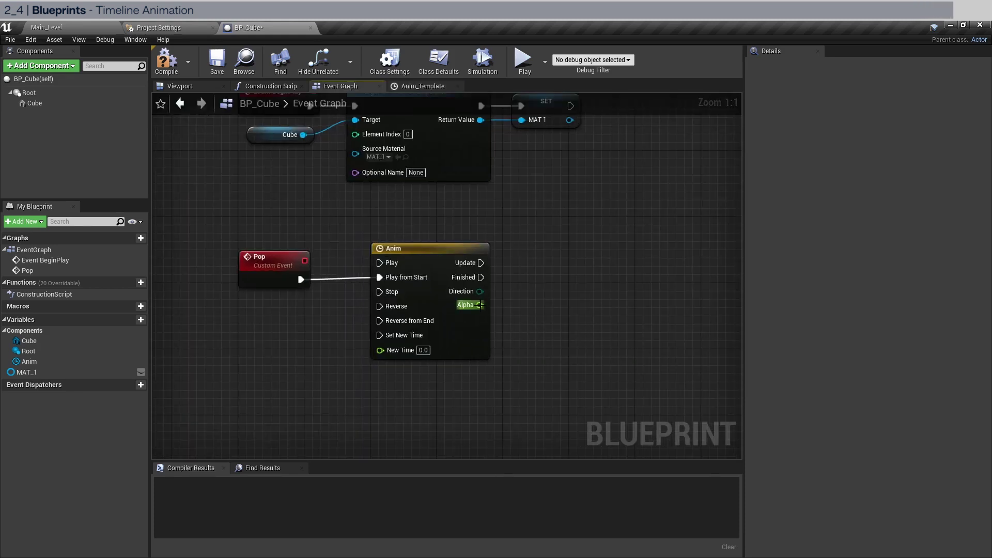
{"action": "left_click_drag", "start_coordinate": [480, 305], "coordinate": [550, 223]}
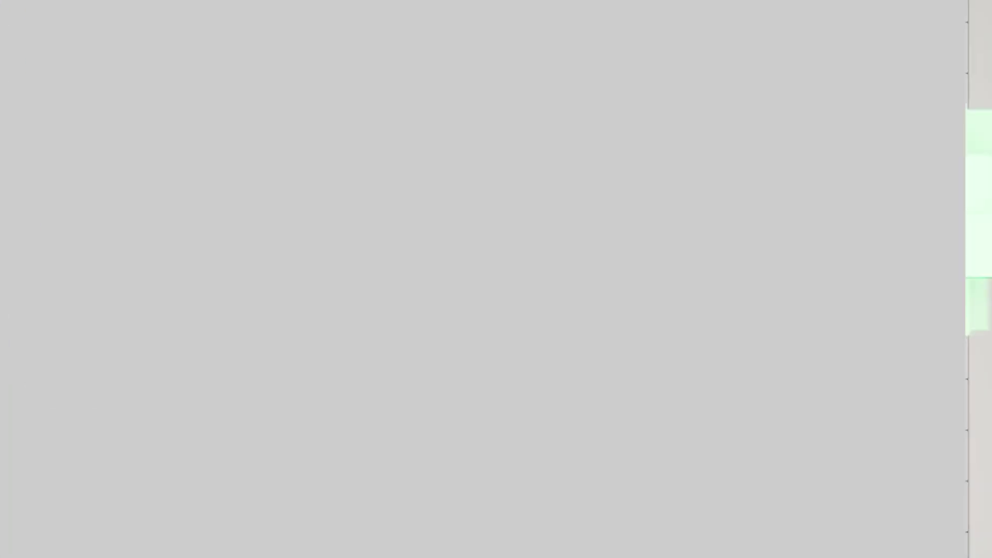